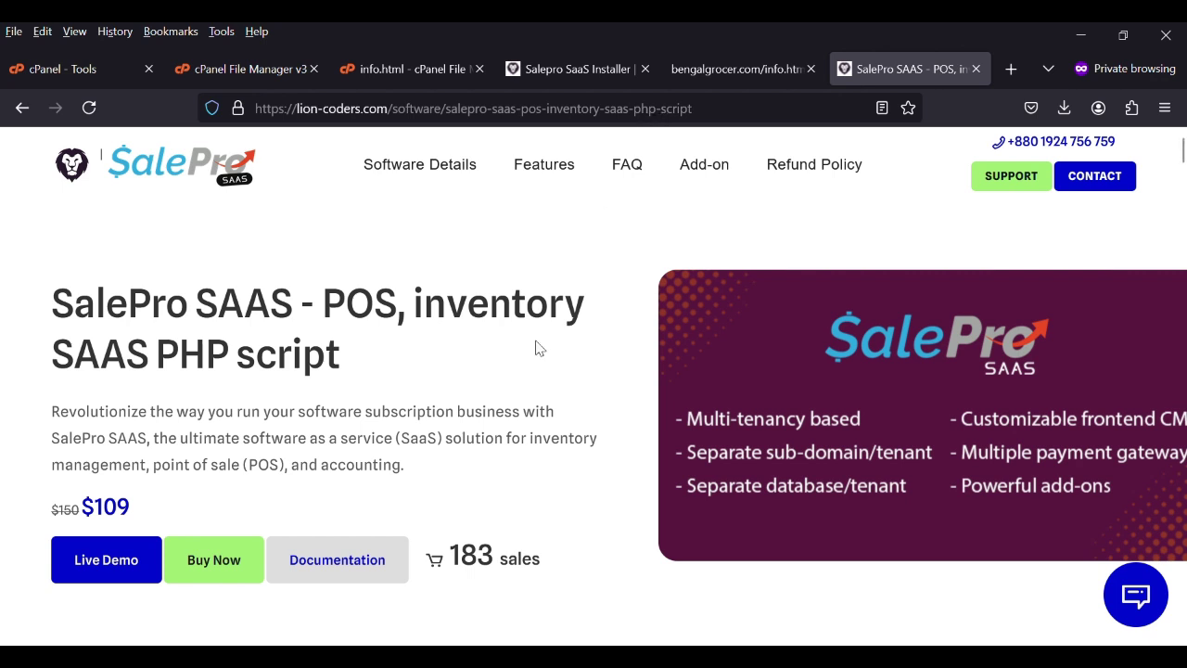
Step: Open the cPanel File Manager at public_html
{"action": "scroll", "coordinate": [542, 416], "scroll_direction": "down", "scroll_amount": 2}
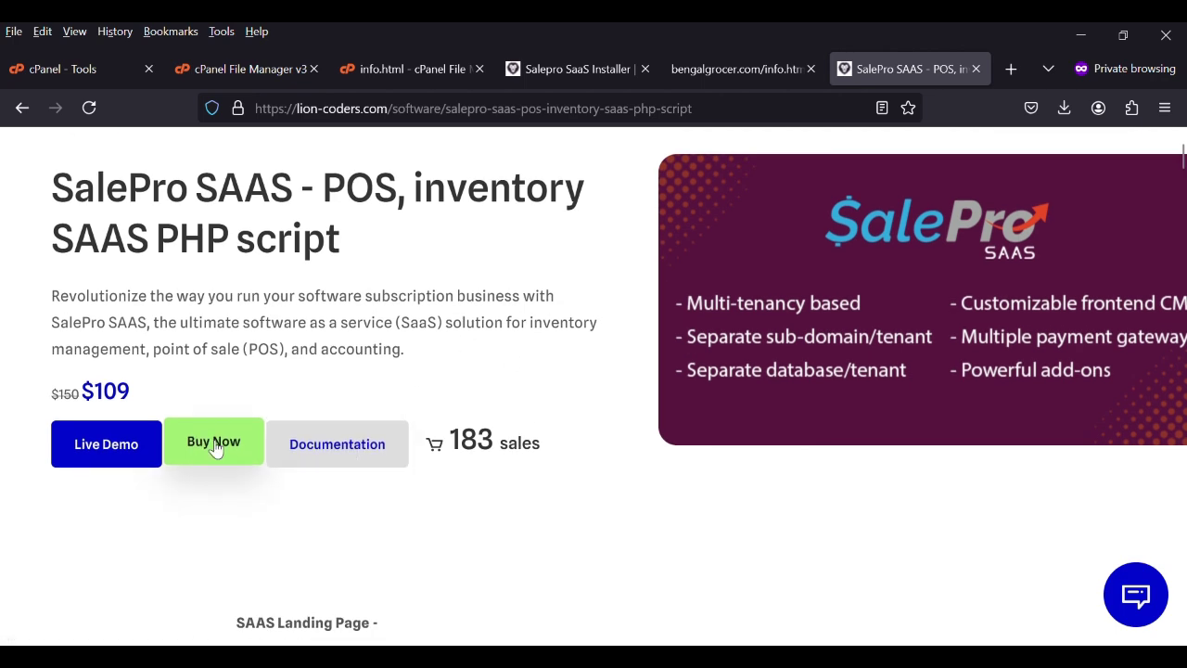
{"action": "scroll", "coordinate": [439, 343], "scroll_direction": "down", "scroll_amount": 6}
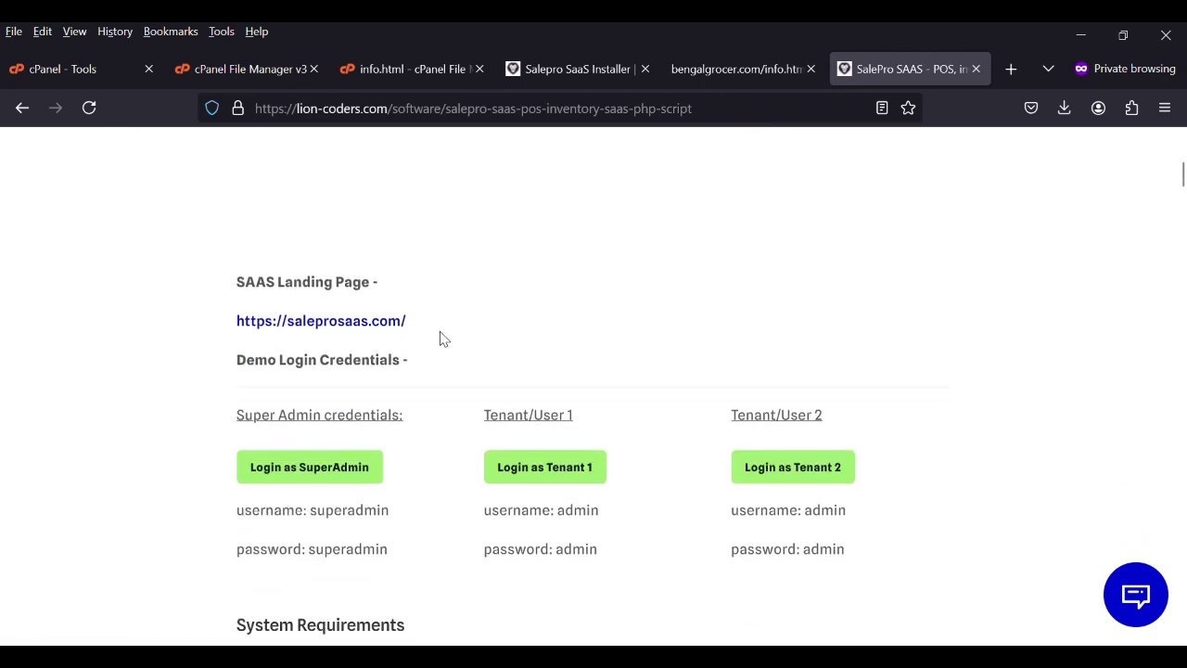
{"action": "scroll", "coordinate": [439, 338], "scroll_direction": "down", "scroll_amount": 2}
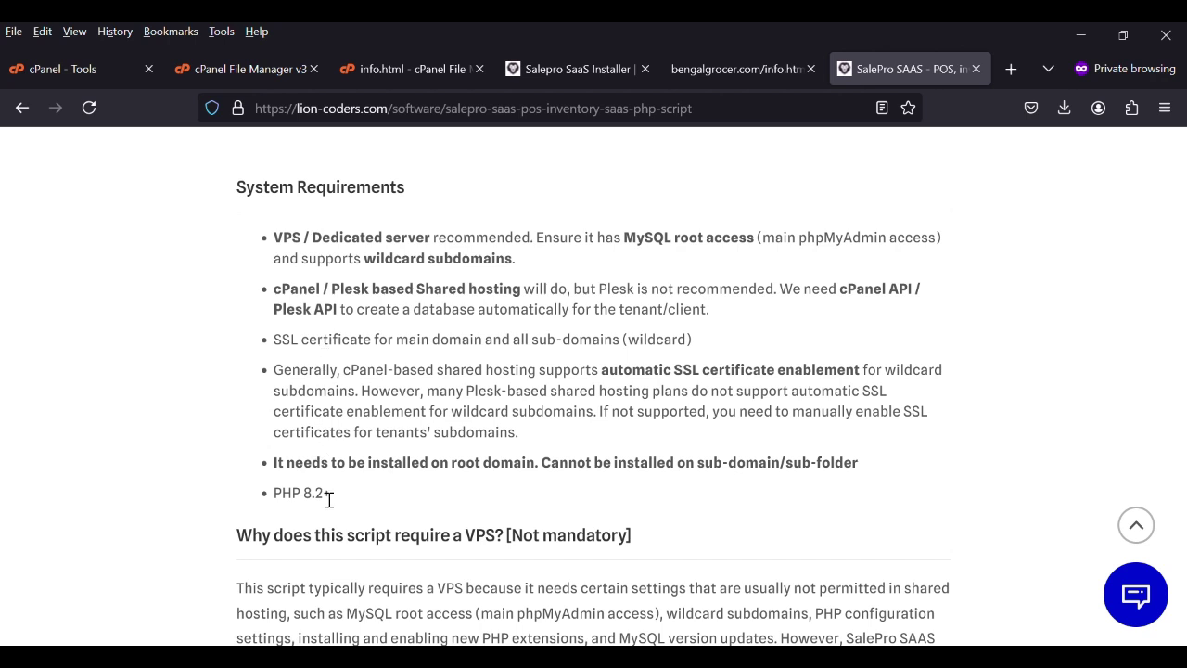
{"action": "scroll", "coordinate": [329, 499], "scroll_direction": "down", "scroll_amount": 4}
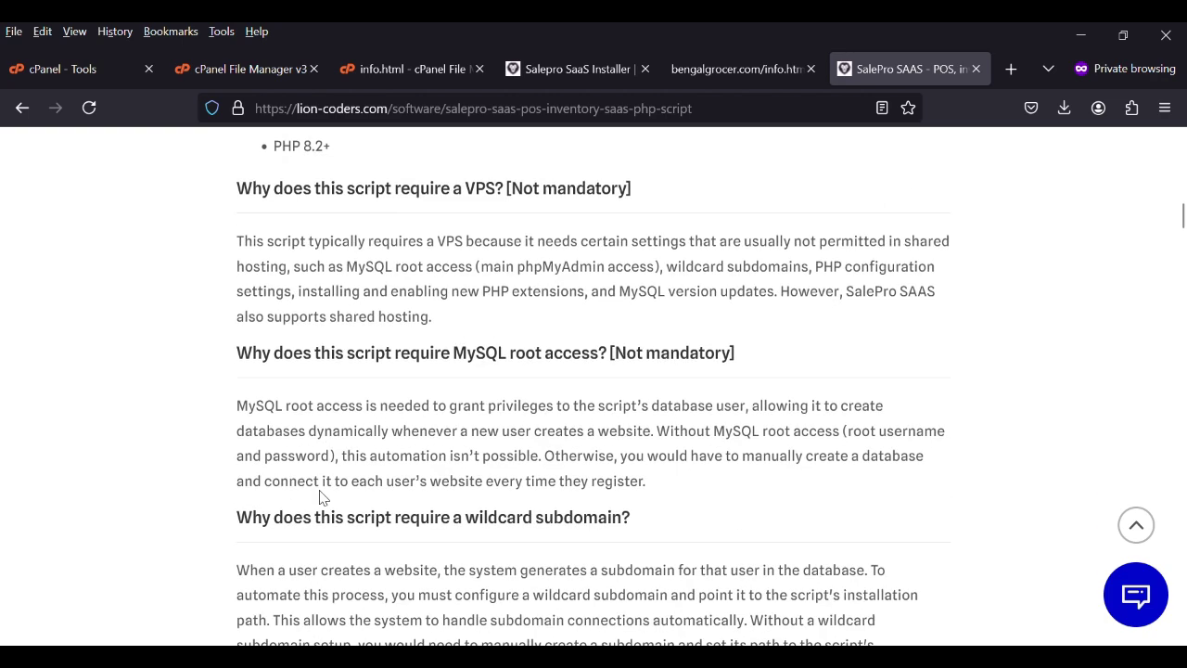
{"action": "scroll", "coordinate": [320, 498], "scroll_direction": "down", "scroll_amount": 5}
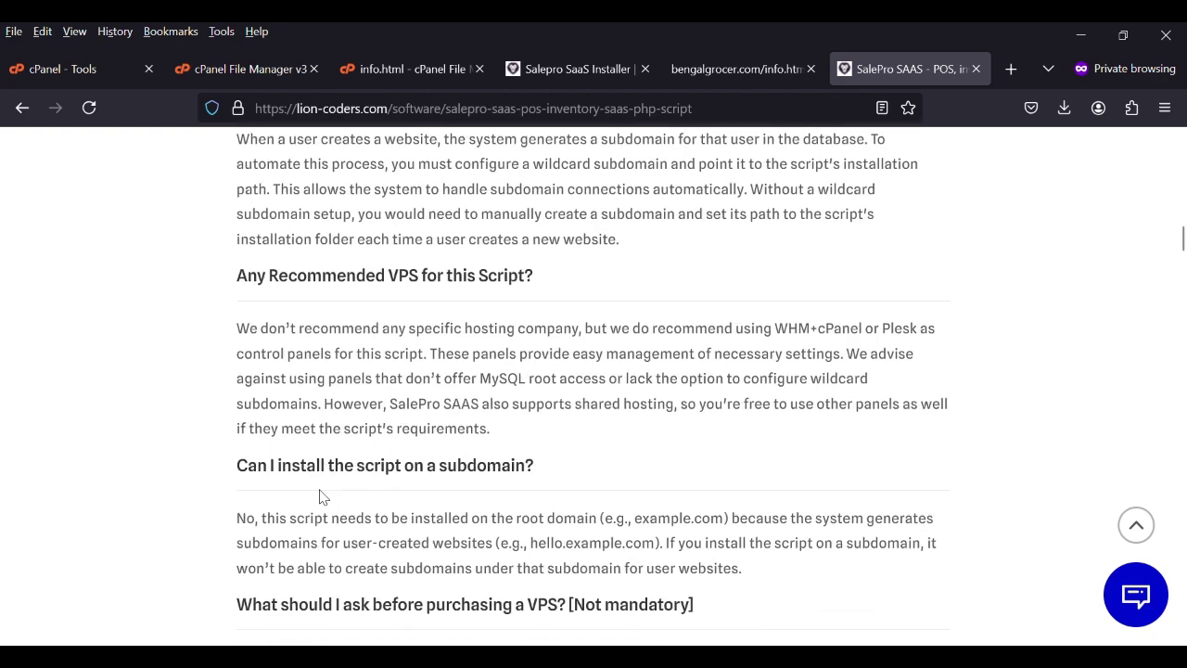
{"action": "scroll", "coordinate": [320, 498], "scroll_direction": "up", "scroll_amount": 20}
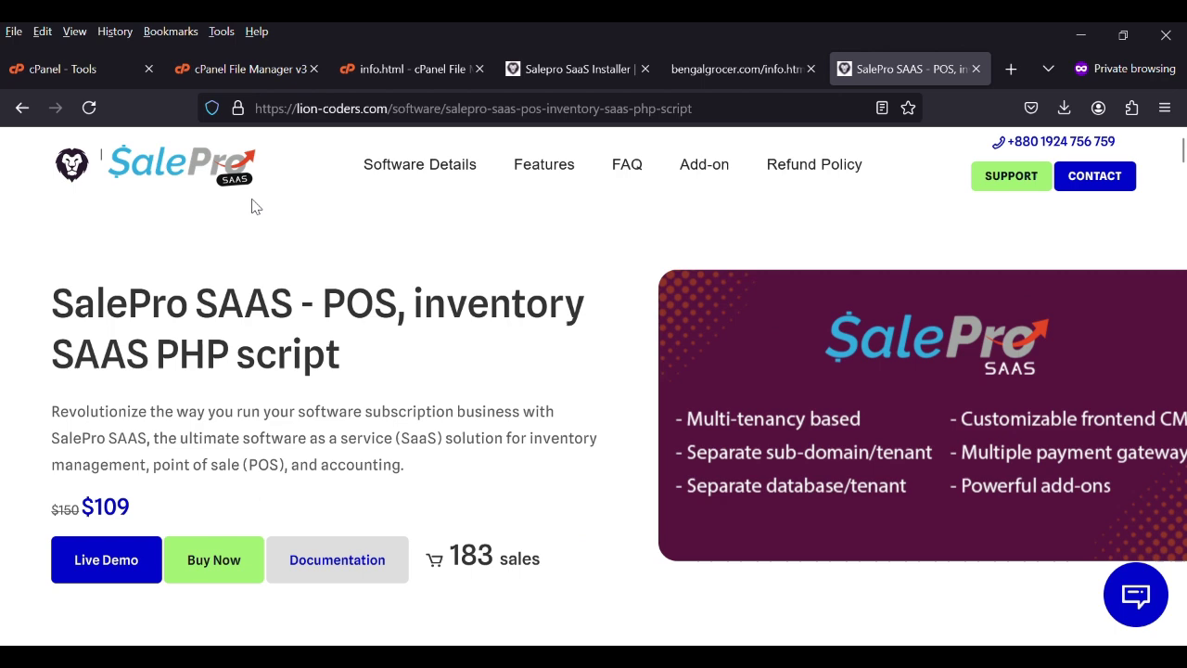
{"action": "left_click", "coordinate": [83, 72]}
{"action": "scroll", "coordinate": [385, 414], "scroll_direction": "down", "scroll_amount": 8}
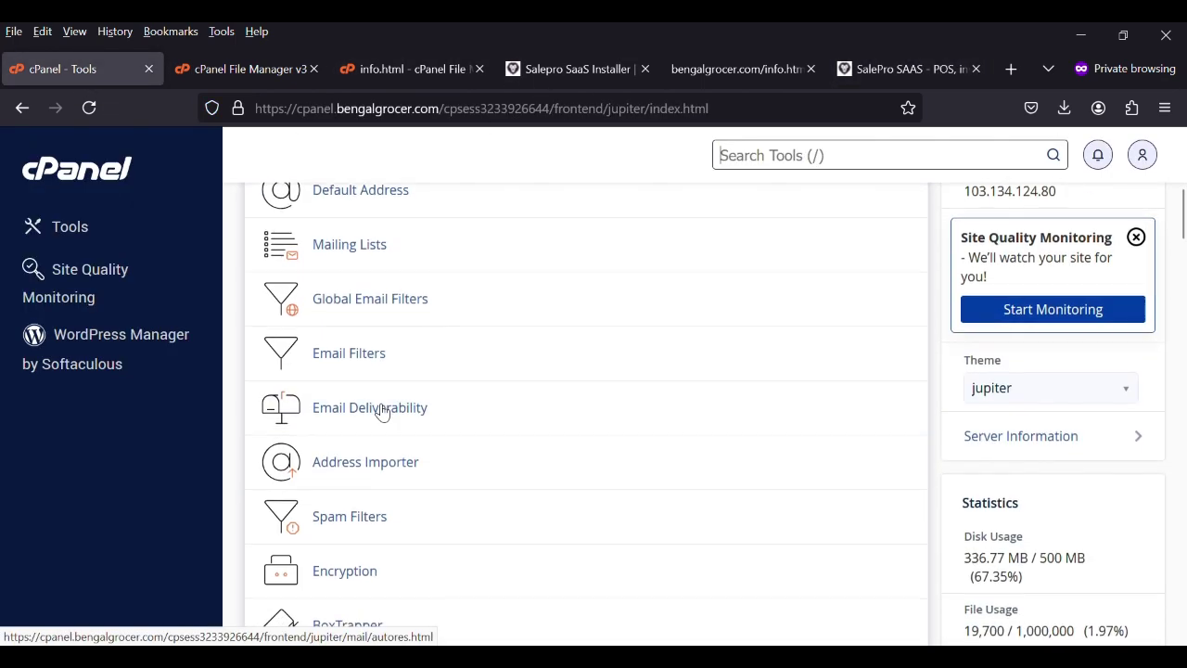
{"action": "scroll", "coordinate": [382, 413], "scroll_direction": "down", "scroll_amount": 3}
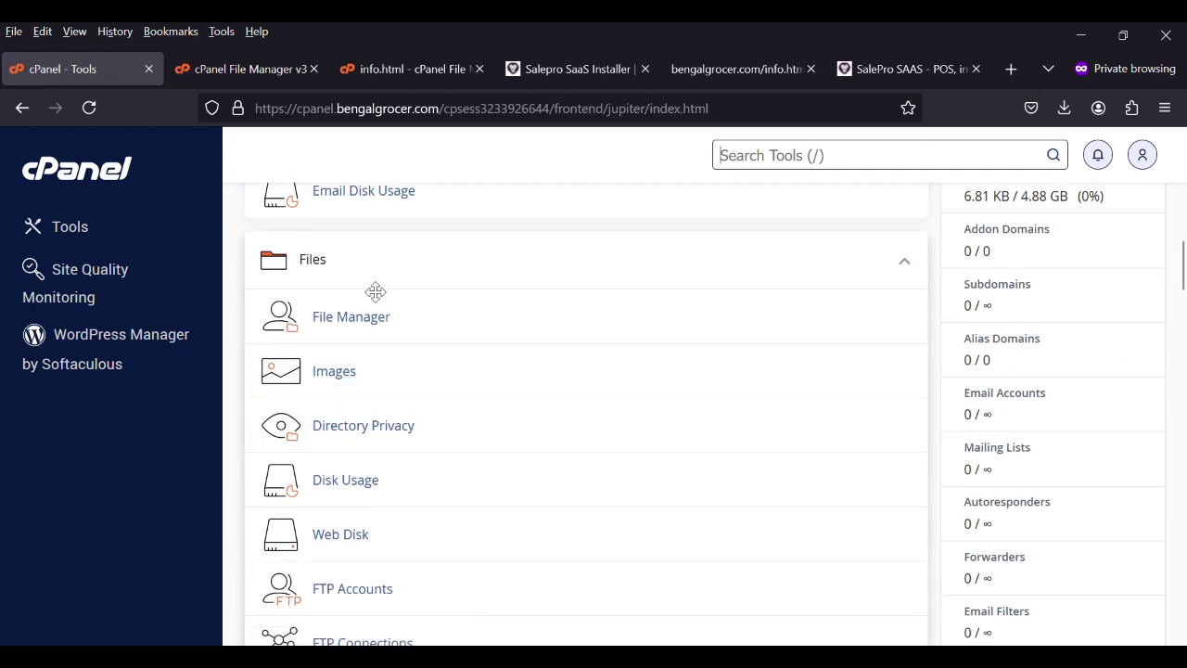
{"action": "left_click", "coordinate": [254, 67]}
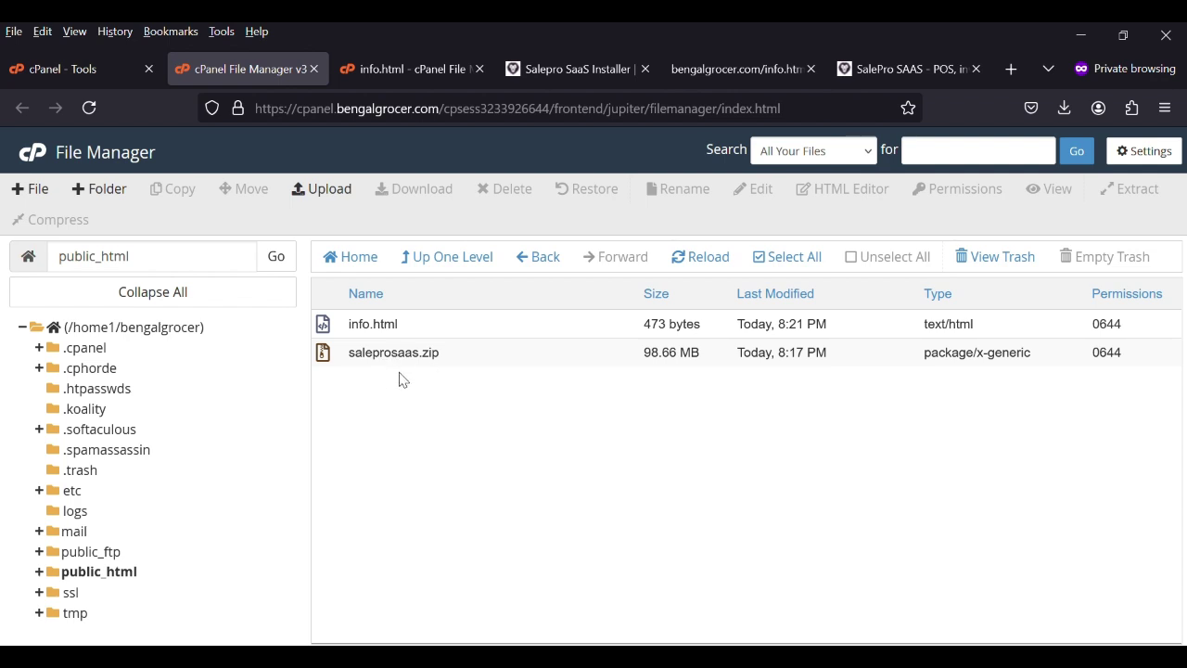
{"action": "left_click", "coordinate": [153, 264]}
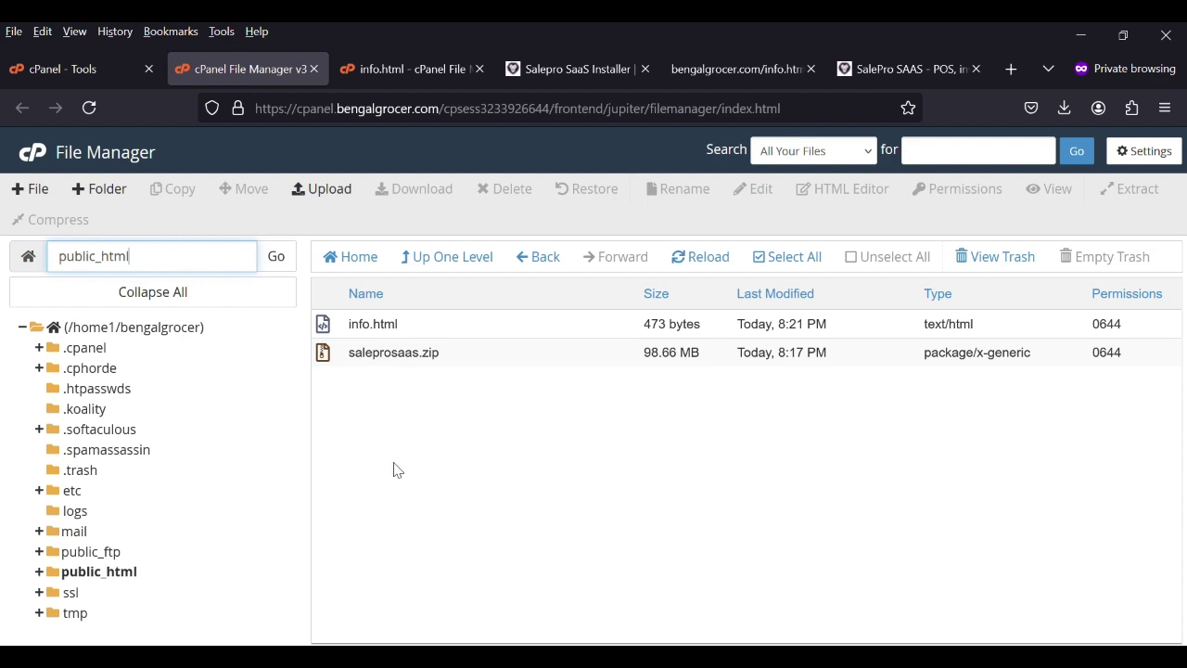
Step: Extract saleprosaas.zip into public_html, then view the bengalgrocer.com info page
{"action": "left_click", "coordinate": [391, 357]}
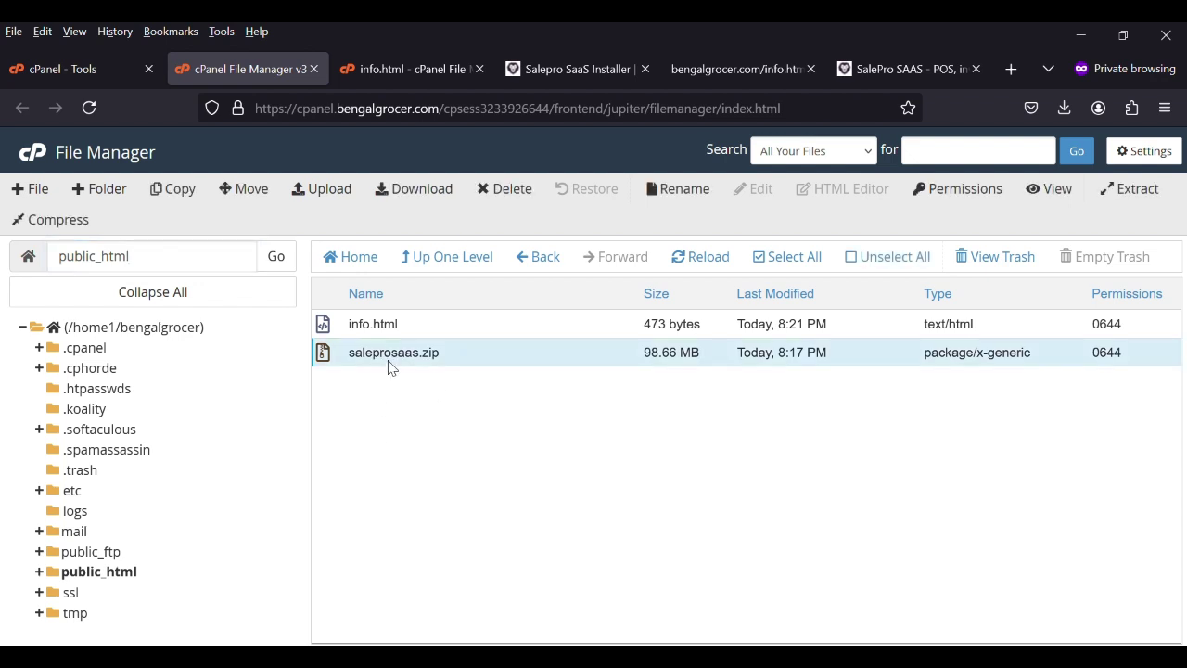
{"action": "left_click", "coordinate": [1140, 192]}
{"action": "left_click", "coordinate": [742, 479]}
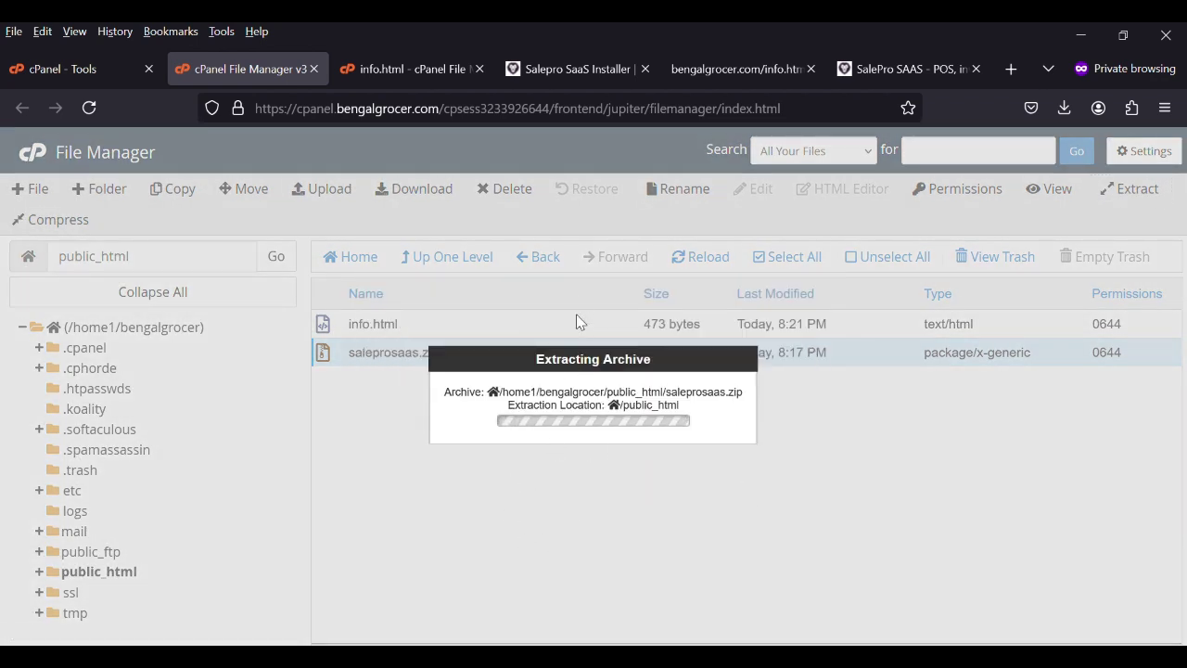
{"action": "left_click", "coordinate": [705, 68]}
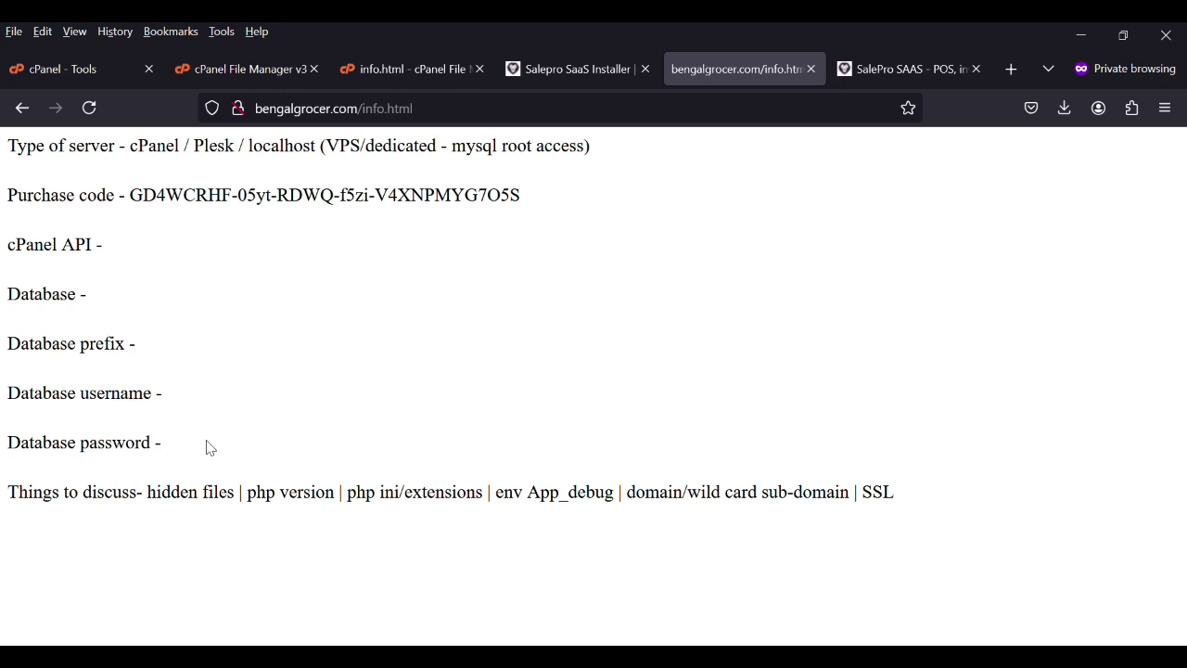
Step: Close the extraction results and scroll through the extracted SalePro files
{"action": "left_click", "coordinate": [258, 81]}
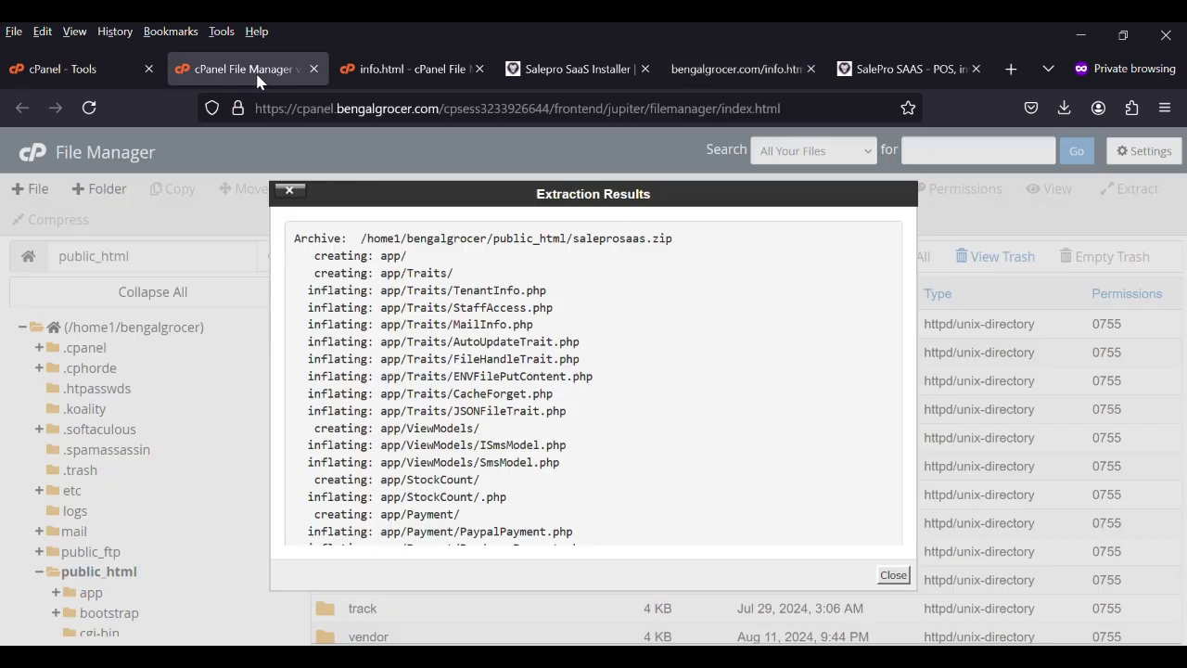
{"action": "left_click", "coordinate": [893, 575]}
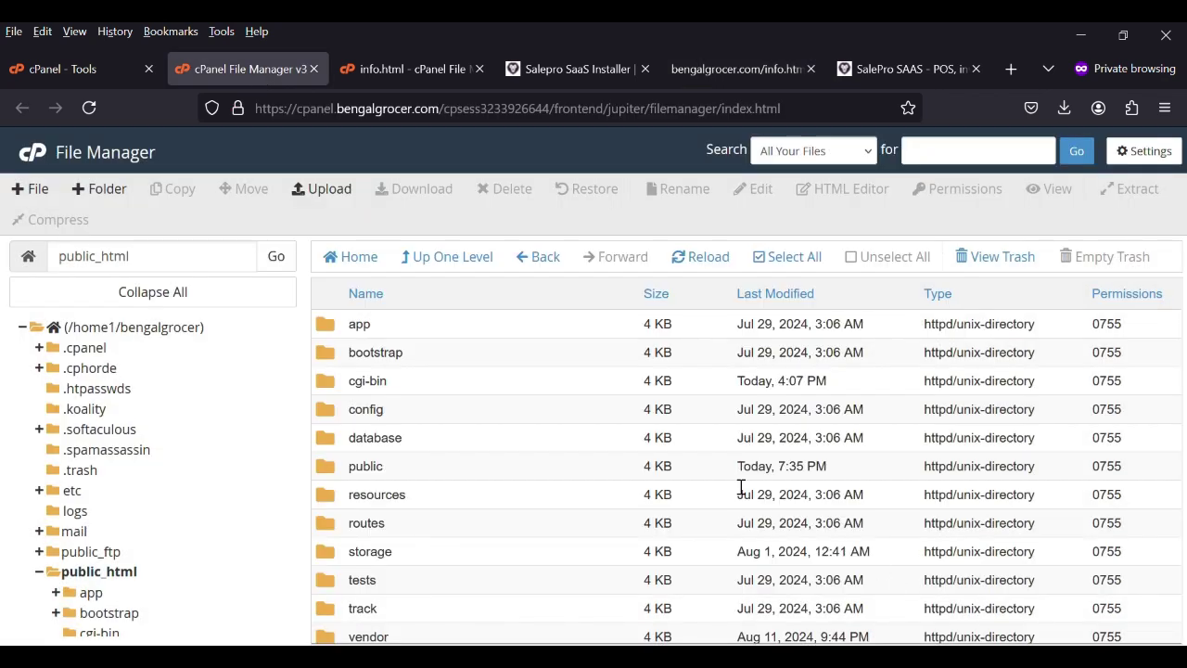
{"action": "scroll", "coordinate": [580, 481], "scroll_direction": "down", "scroll_amount": 5}
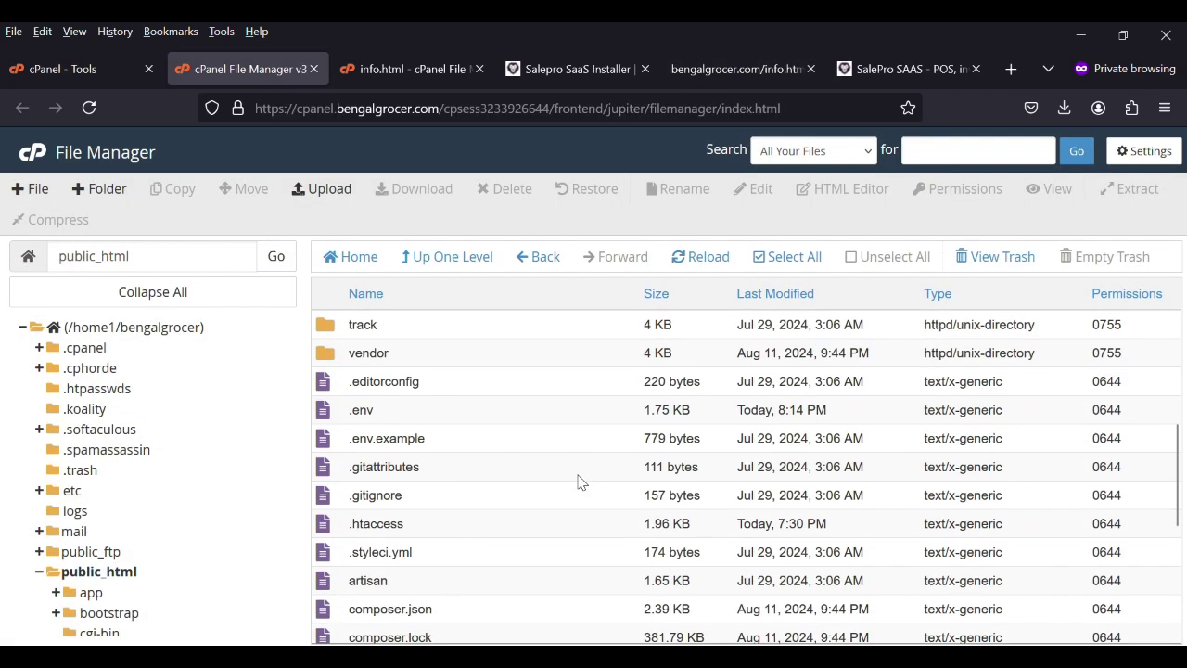
{"action": "scroll", "coordinate": [869, 355], "scroll_direction": "up", "scroll_amount": 5}
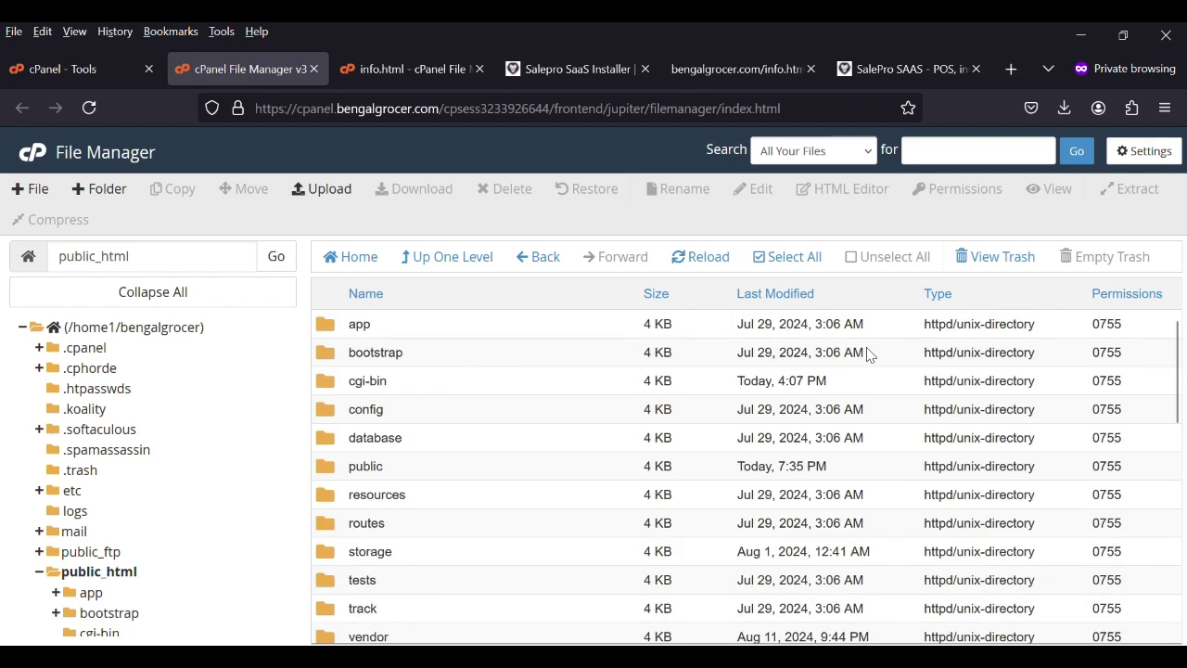
{"action": "scroll", "coordinate": [869, 355], "scroll_direction": "down", "scroll_amount": 3}
{"action": "scroll", "coordinate": [869, 354], "scroll_direction": "up", "scroll_amount": 2}
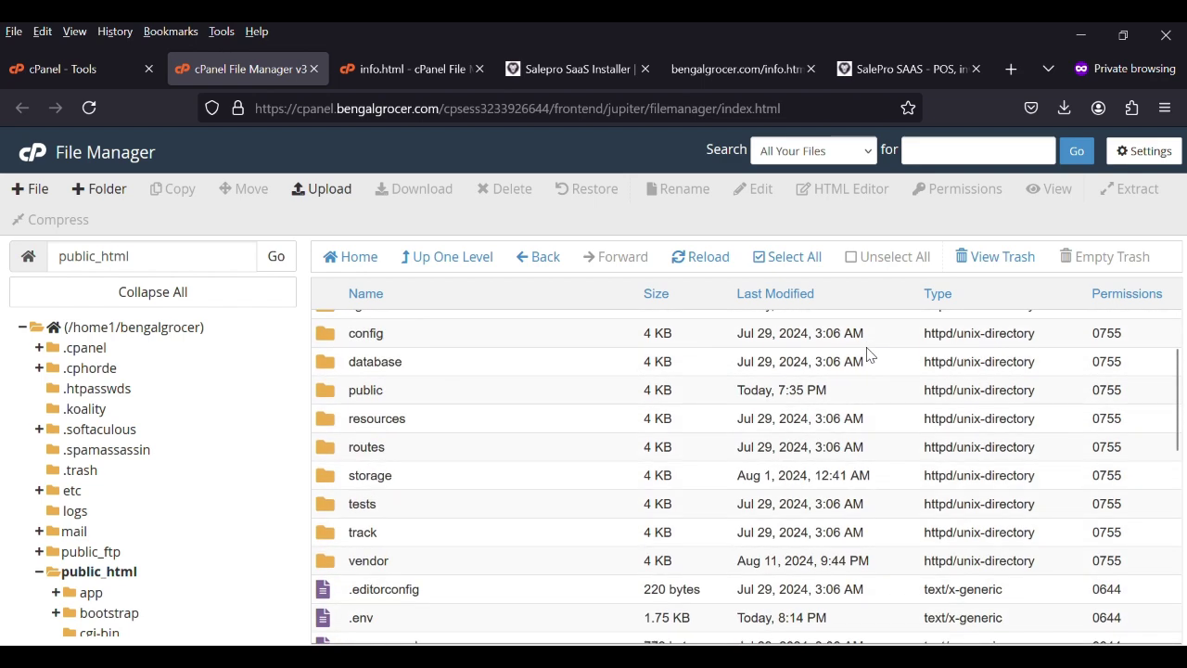
{"action": "scroll", "coordinate": [869, 354], "scroll_direction": "up", "scroll_amount": 2}
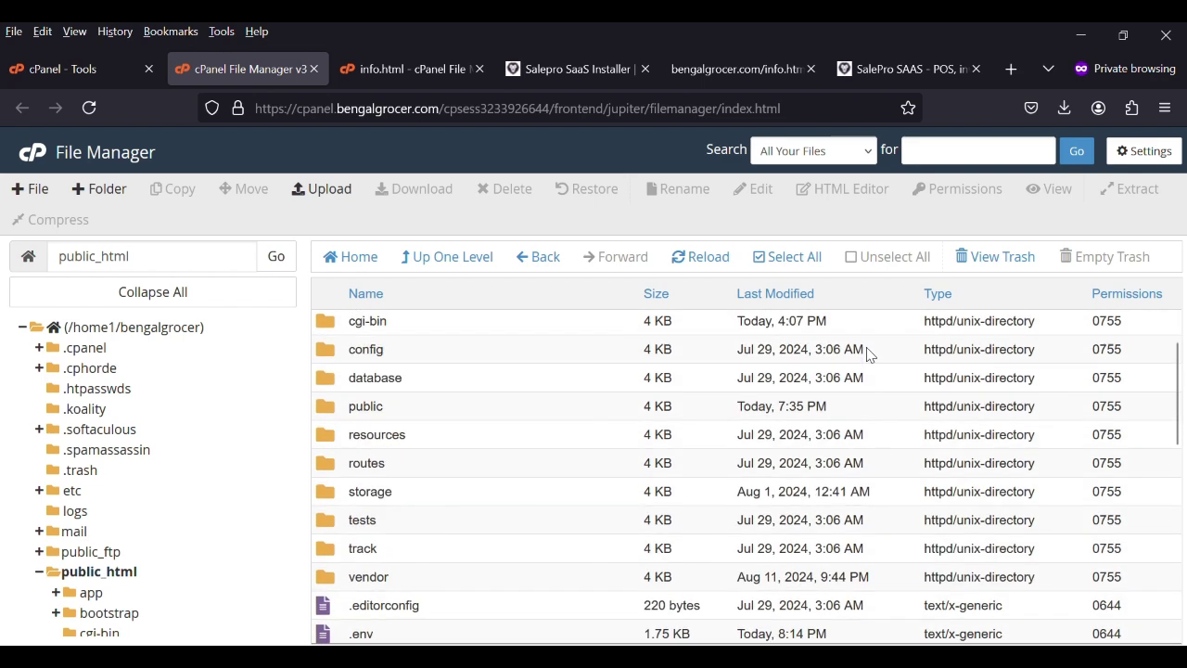
Step: Open File Manager Settings, cancel unchanged, and review hidden files like .env and .htaccess
{"action": "left_click", "coordinate": [1148, 159]}
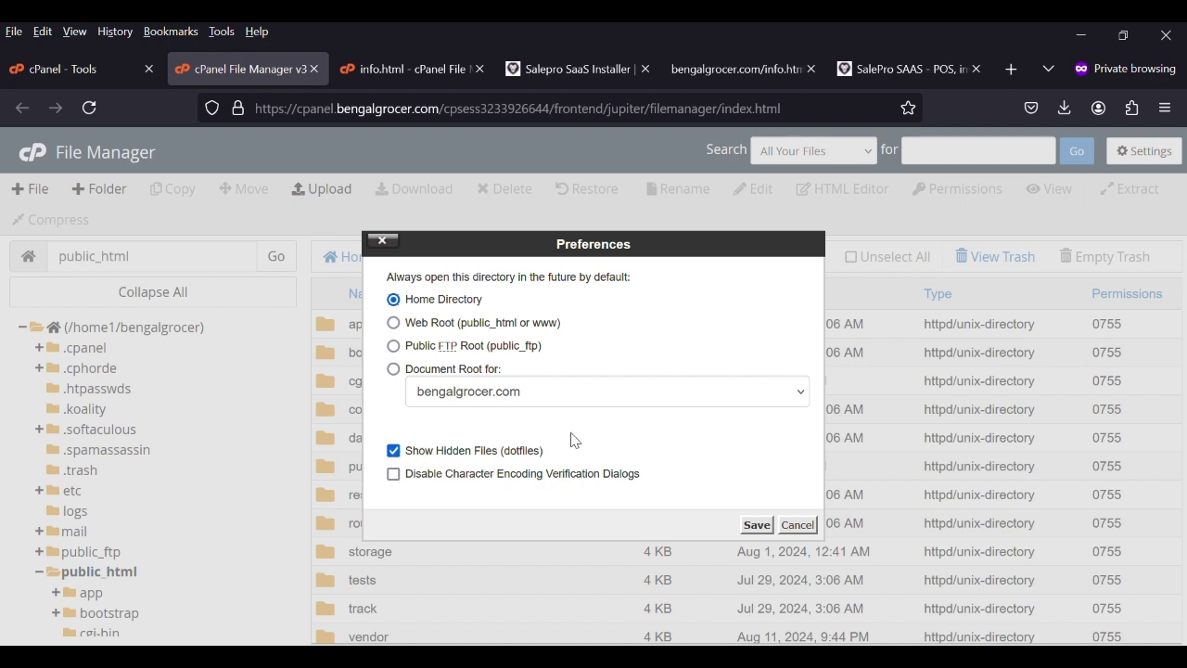
{"action": "left_click", "coordinate": [800, 525]}
{"action": "scroll", "coordinate": [659, 575], "scroll_direction": "down", "scroll_amount": 5}
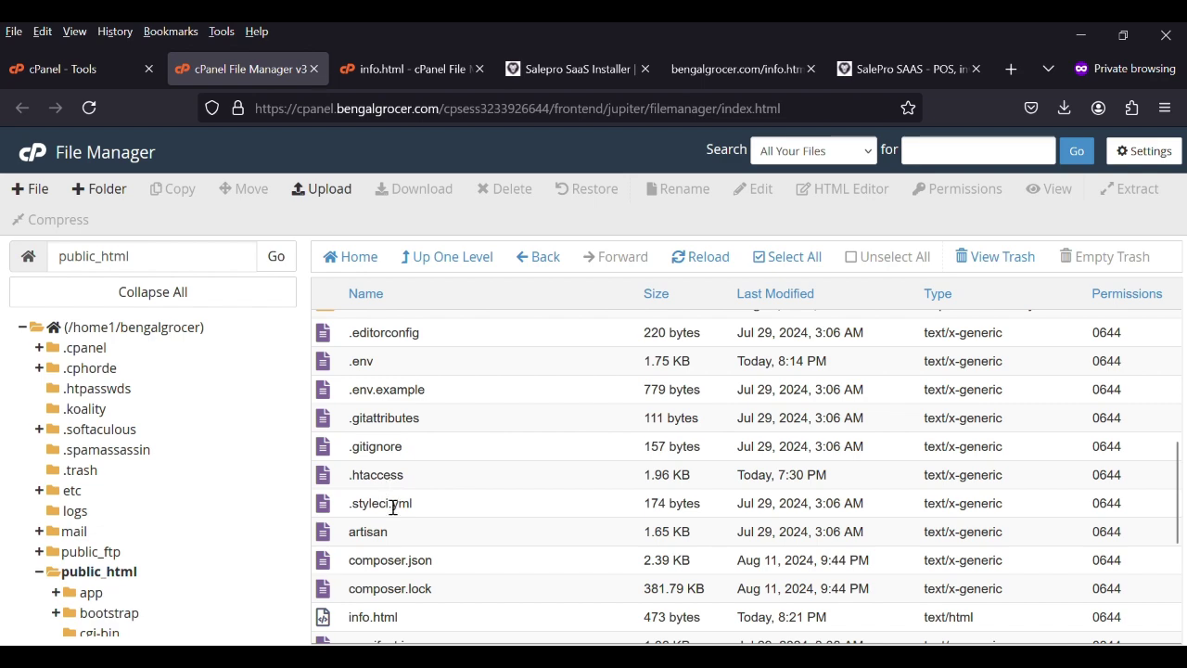
{"action": "scroll", "coordinate": [394, 507], "scroll_direction": "up", "scroll_amount": 5}
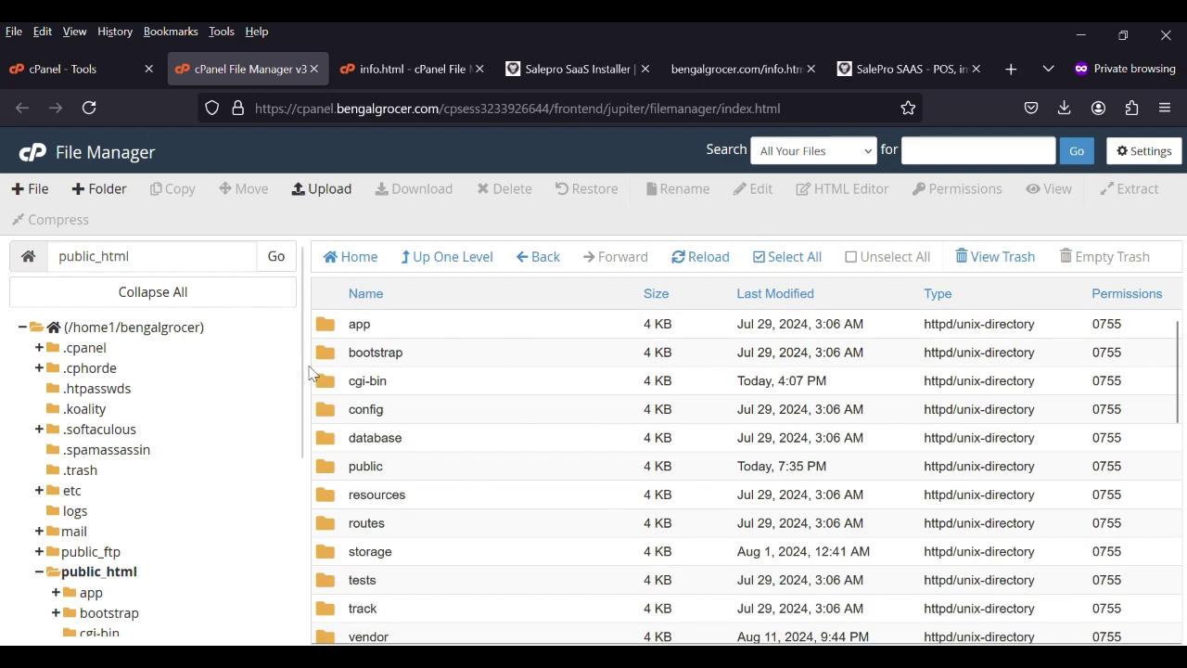
{"action": "scroll", "coordinate": [339, 341], "scroll_direction": "down", "scroll_amount": 3}
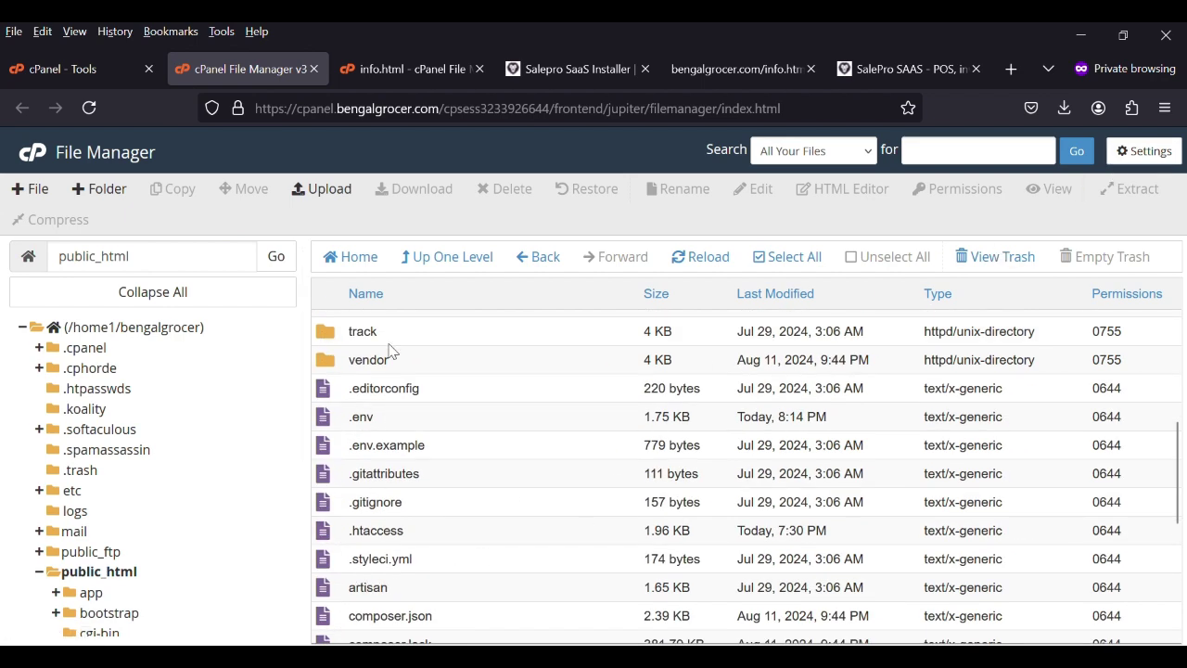
Step: Scroll the cPanel Tools page to the Domains section and open Domains
{"action": "left_click", "coordinate": [83, 69]}
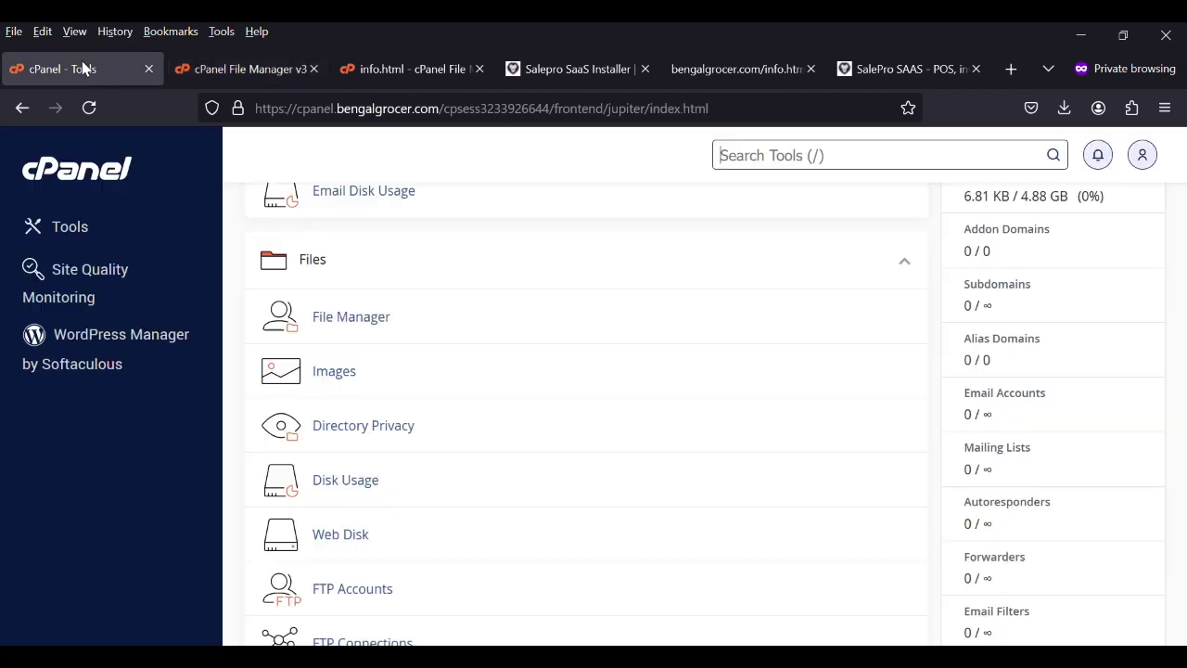
{"action": "scroll", "coordinate": [479, 403], "scroll_direction": "up", "scroll_amount": 2}
{"action": "scroll", "coordinate": [480, 406], "scroll_direction": "up", "scroll_amount": 5}
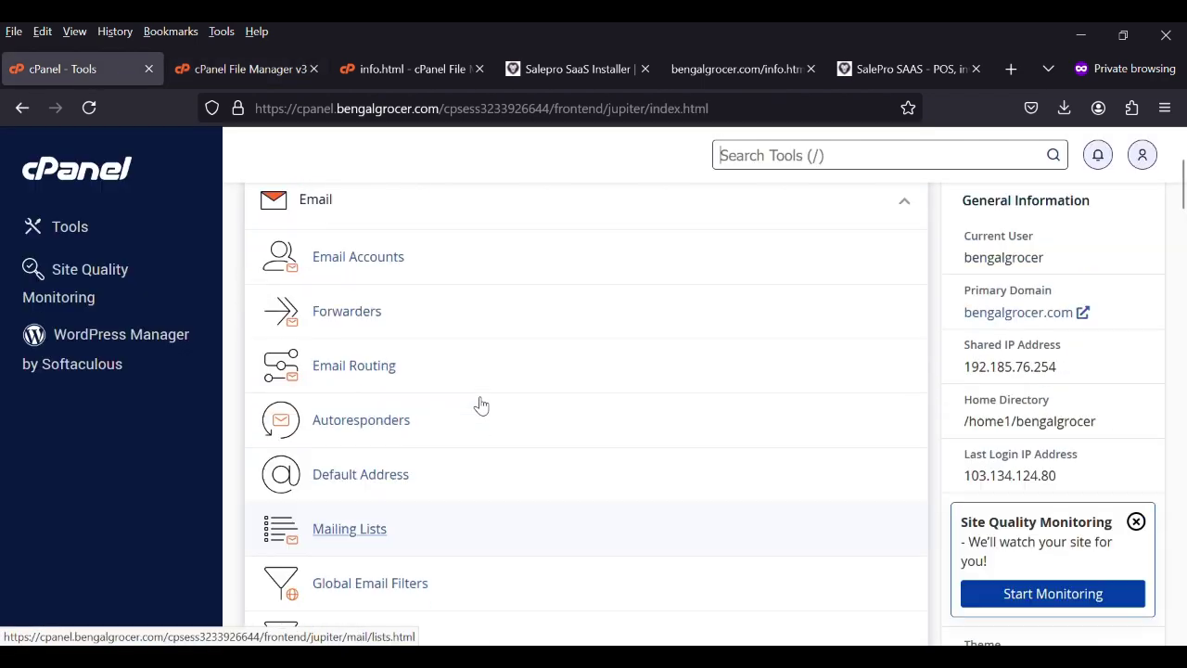
{"action": "scroll", "coordinate": [481, 405], "scroll_direction": "down", "scroll_amount": 9}
{"action": "scroll", "coordinate": [479, 402], "scroll_direction": "down", "scroll_amount": 6}
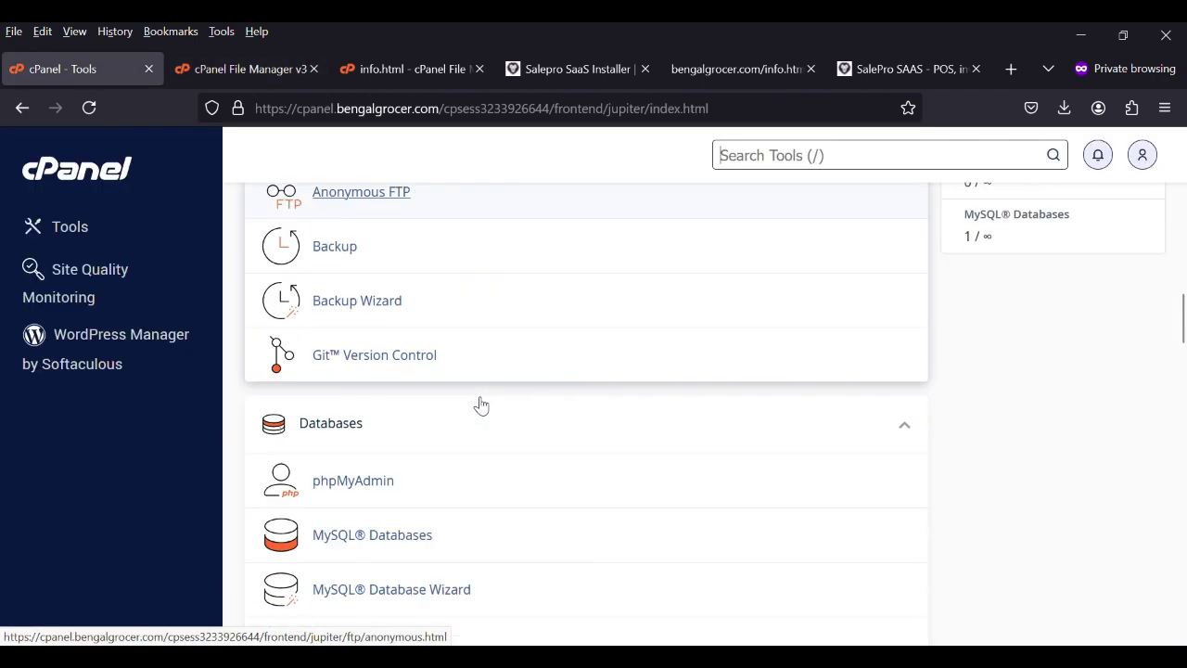
{"action": "scroll", "coordinate": [352, 214], "scroll_direction": "down", "scroll_amount": 3}
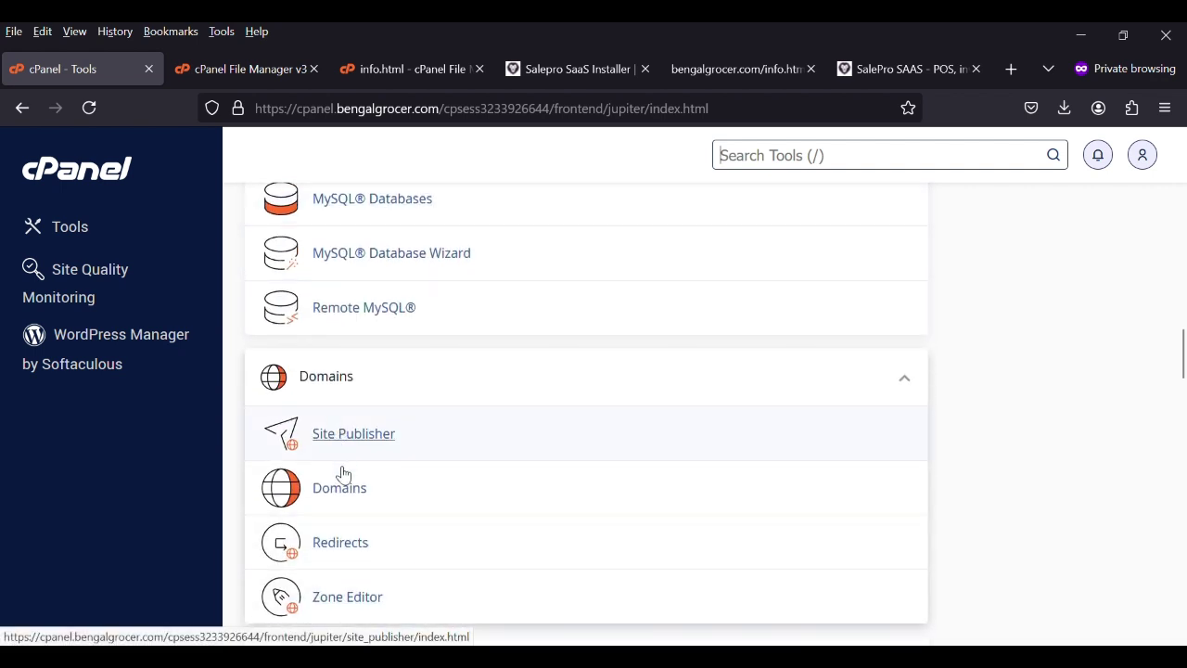
{"action": "left_click", "coordinate": [348, 496]}
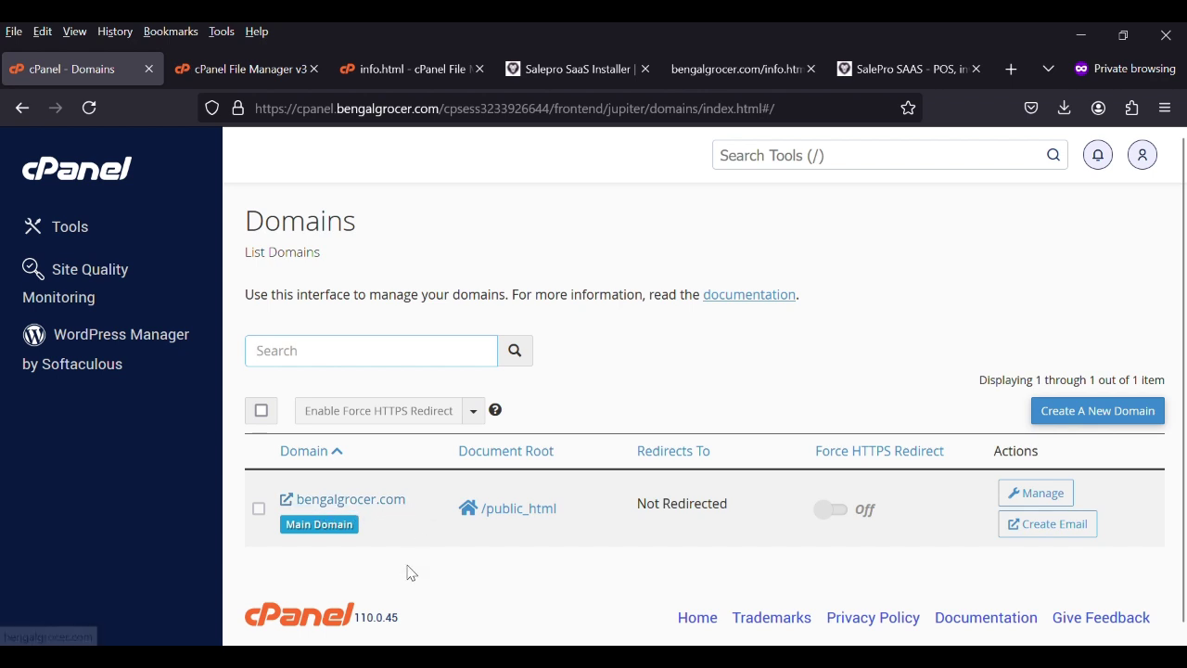
Step: Create domain *.bengalgrocer.com with document root public_html
{"action": "left_click", "coordinate": [1062, 412]}
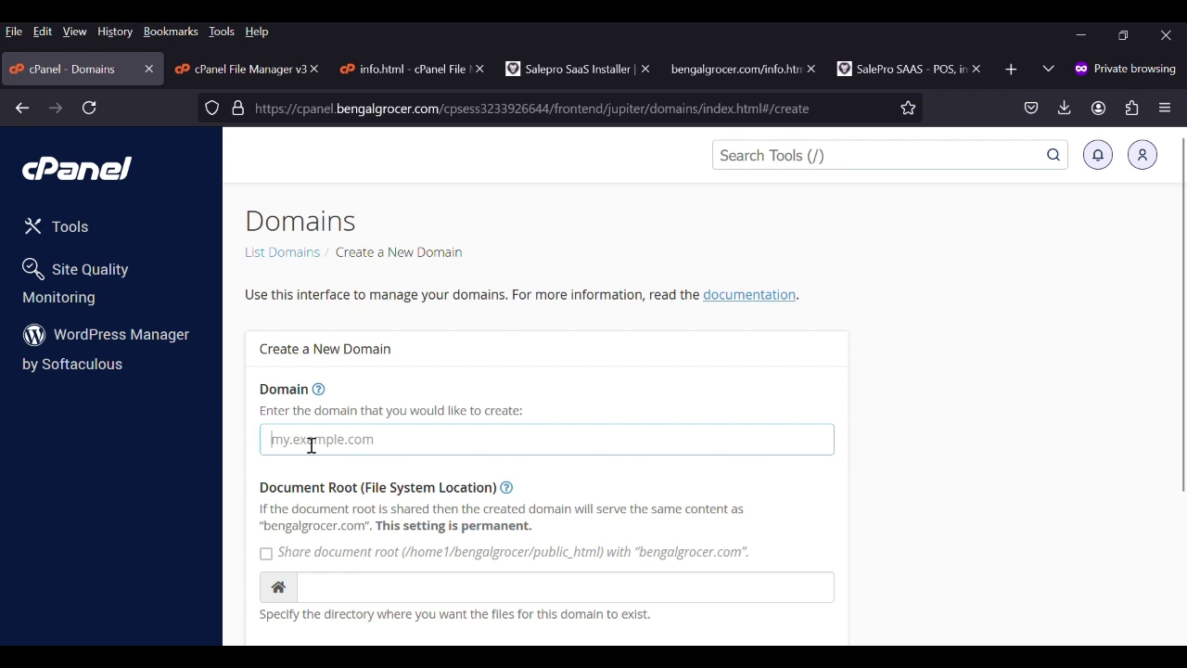
{"action": "left_click", "coordinate": [312, 445]}
{"action": "type", "text": "*"}
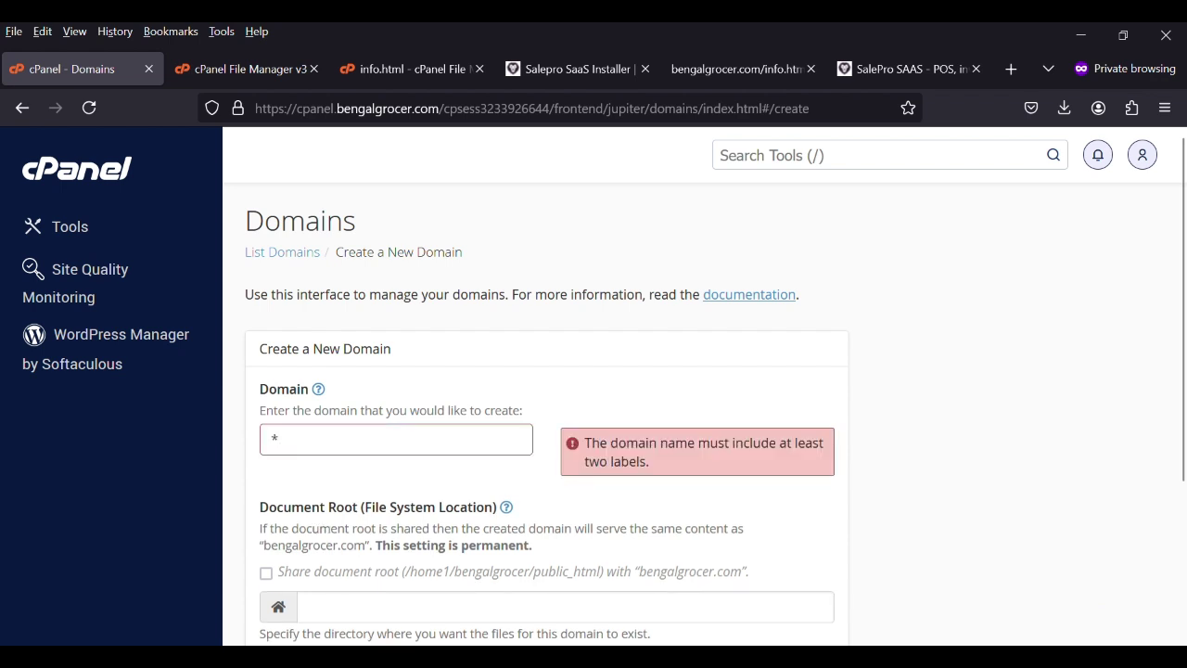
{"action": "type", "text": ".bengalgrocer.com"}
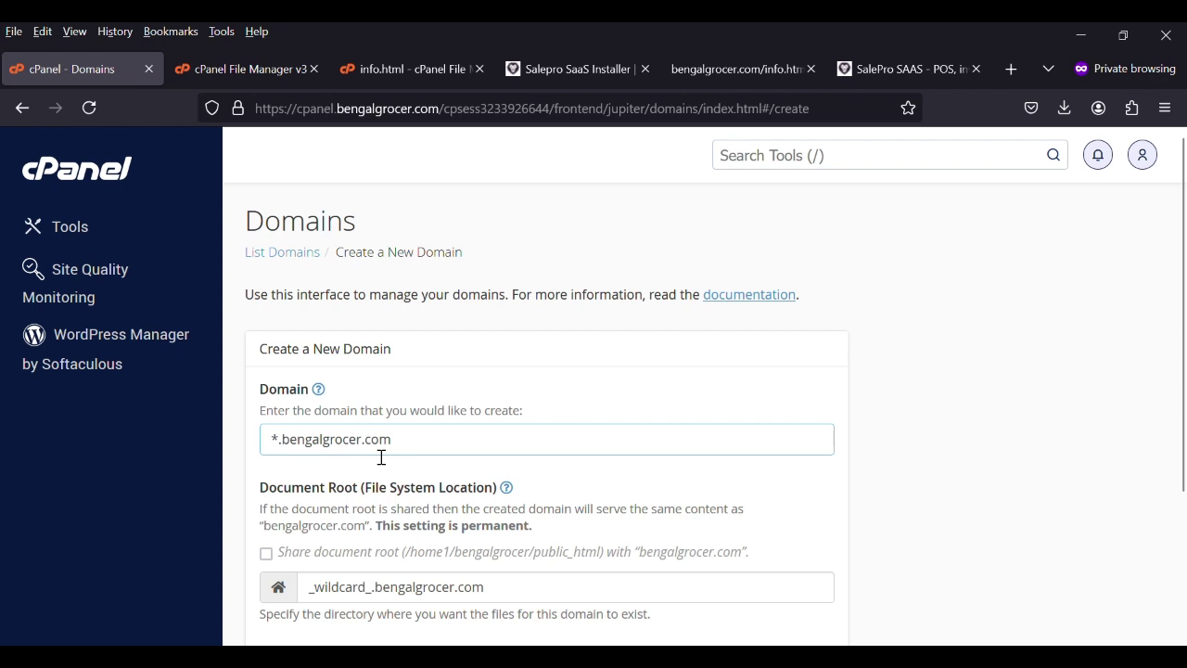
{"action": "scroll", "coordinate": [451, 470], "scroll_direction": "down", "scroll_amount": 3}
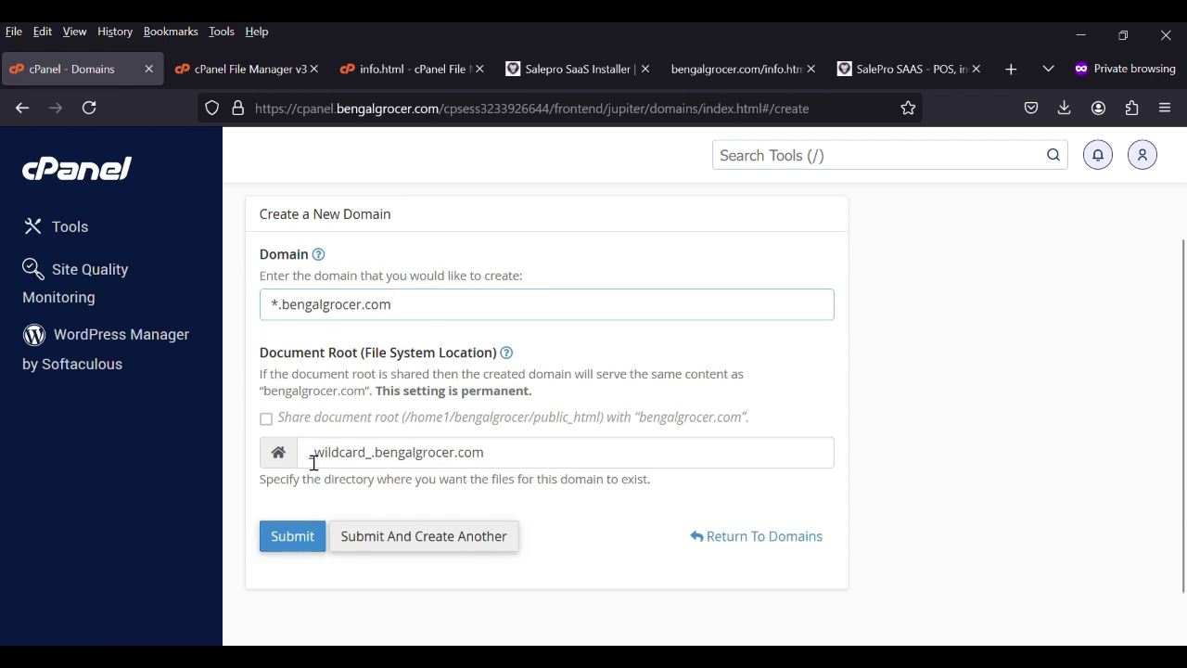
{"action": "left_click_drag", "start_coordinate": [315, 462], "coordinate": [547, 474]}
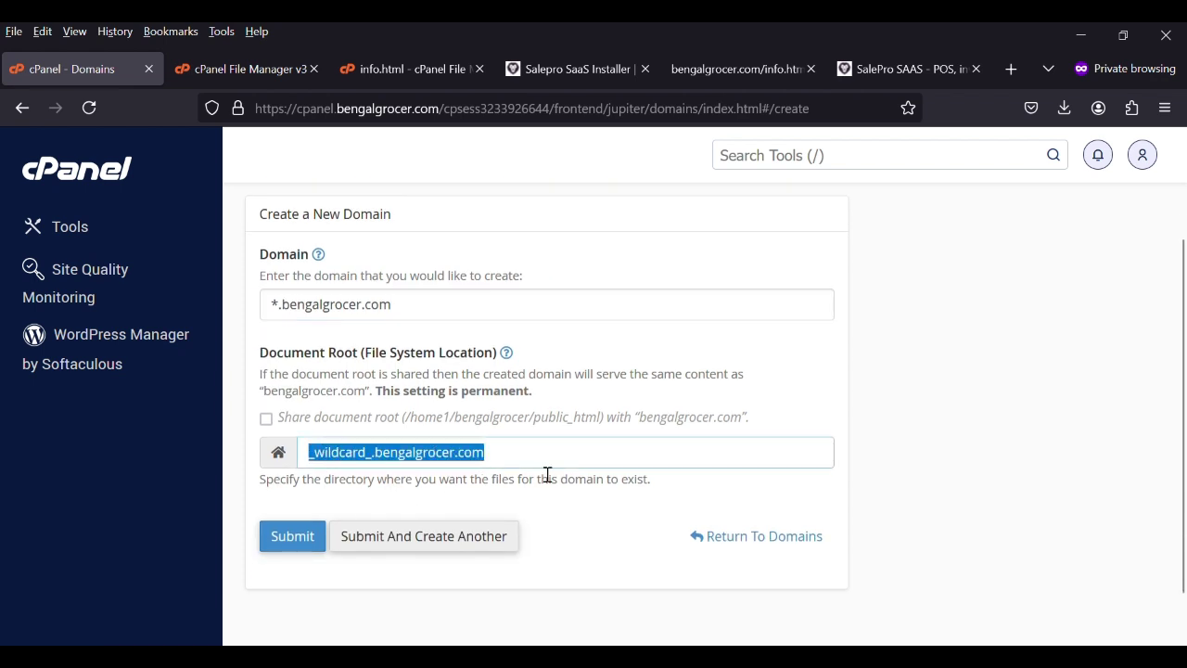
{"action": "key", "text": "BackSpace"}
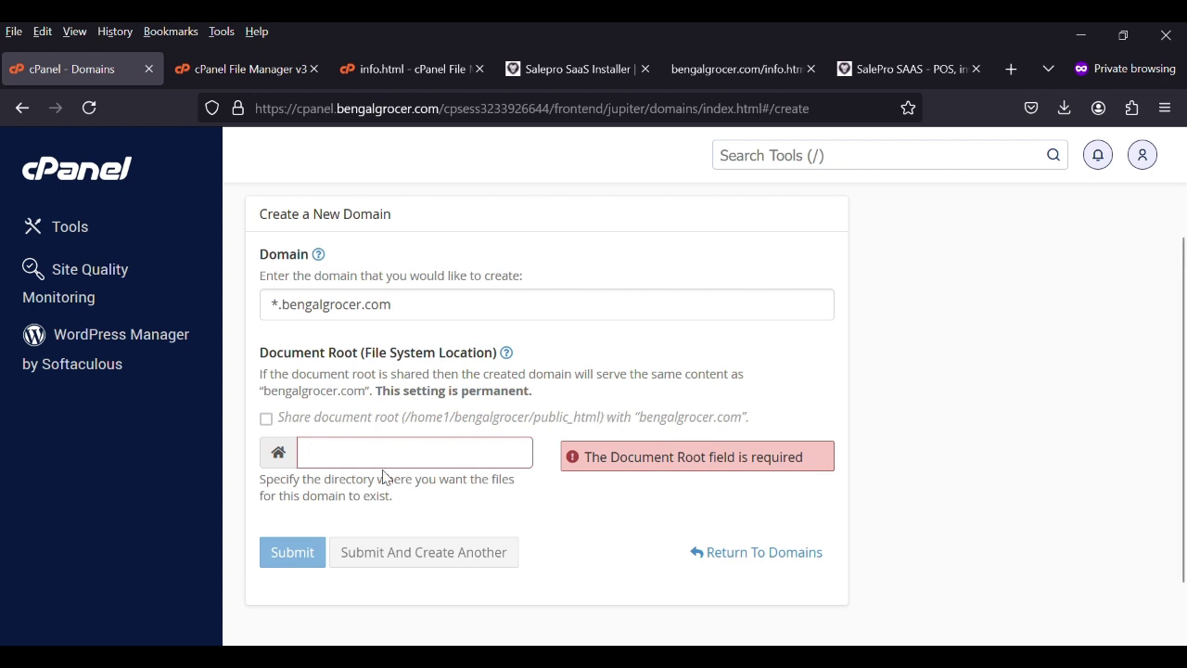
{"action": "type", "text": "pub"}
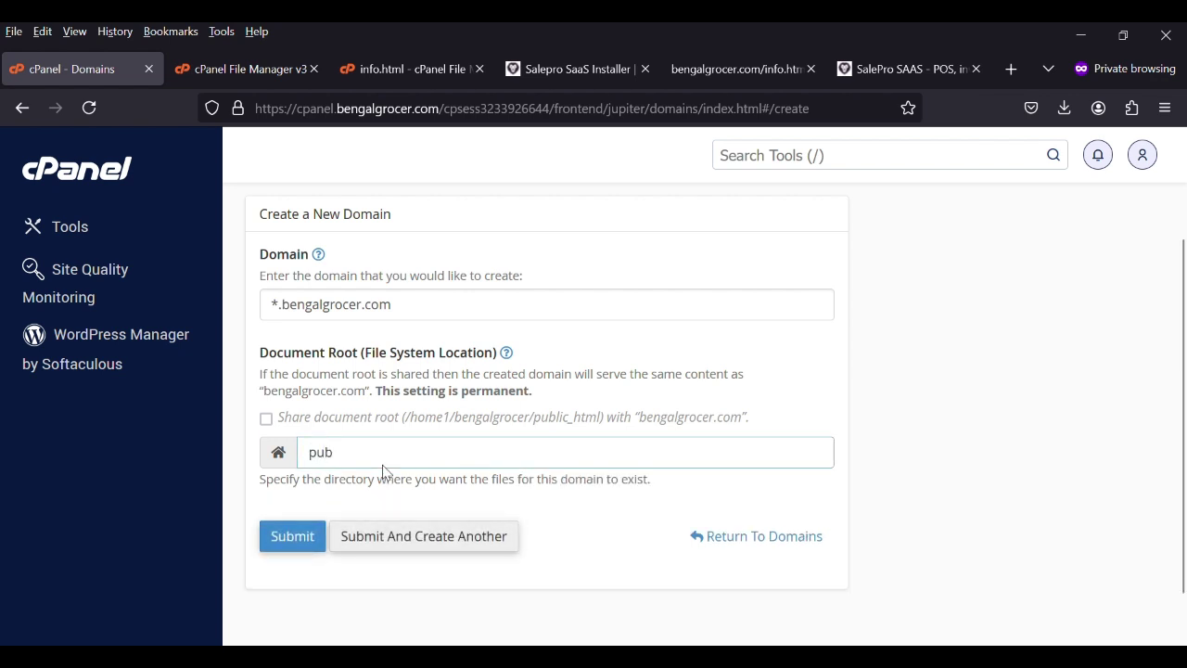
{"action": "type", "text": "lic_html"}
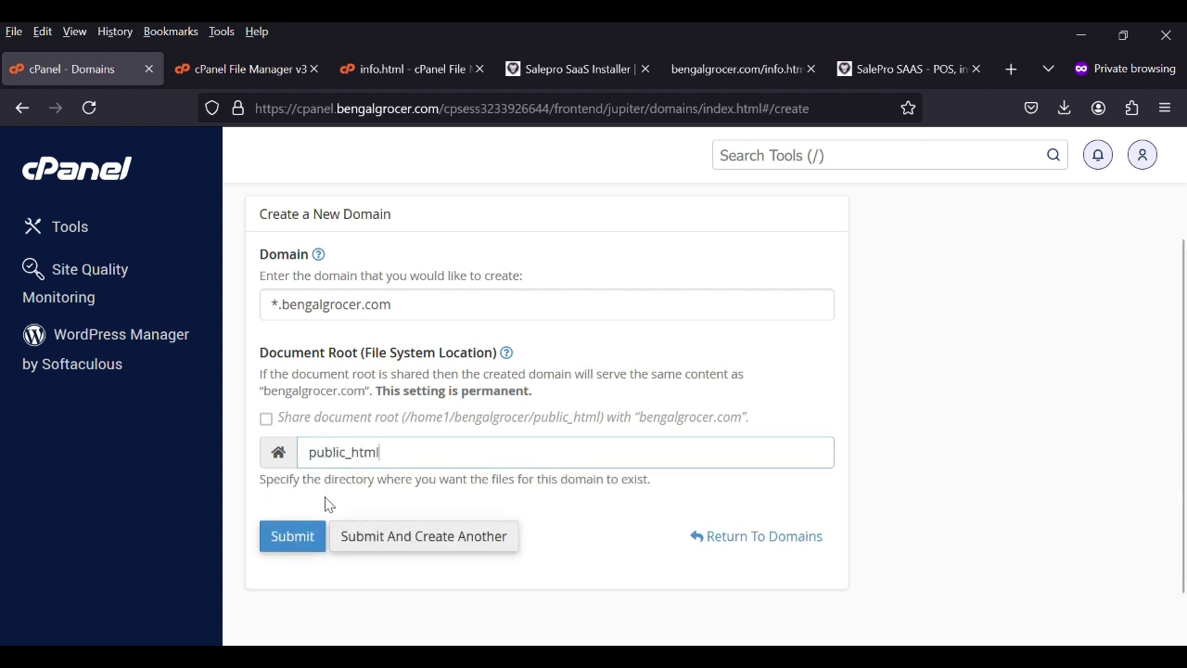
{"action": "left_click", "coordinate": [298, 548]}
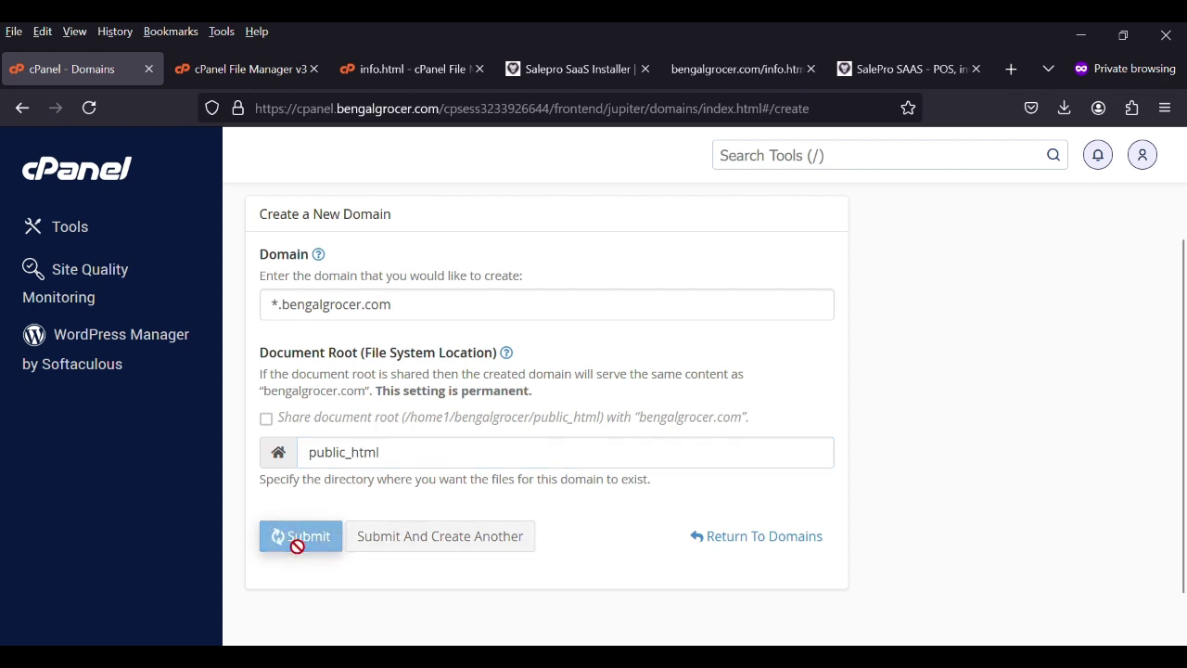
{"action": "scroll", "coordinate": [538, 412], "scroll_direction": "down", "scroll_amount": 3}
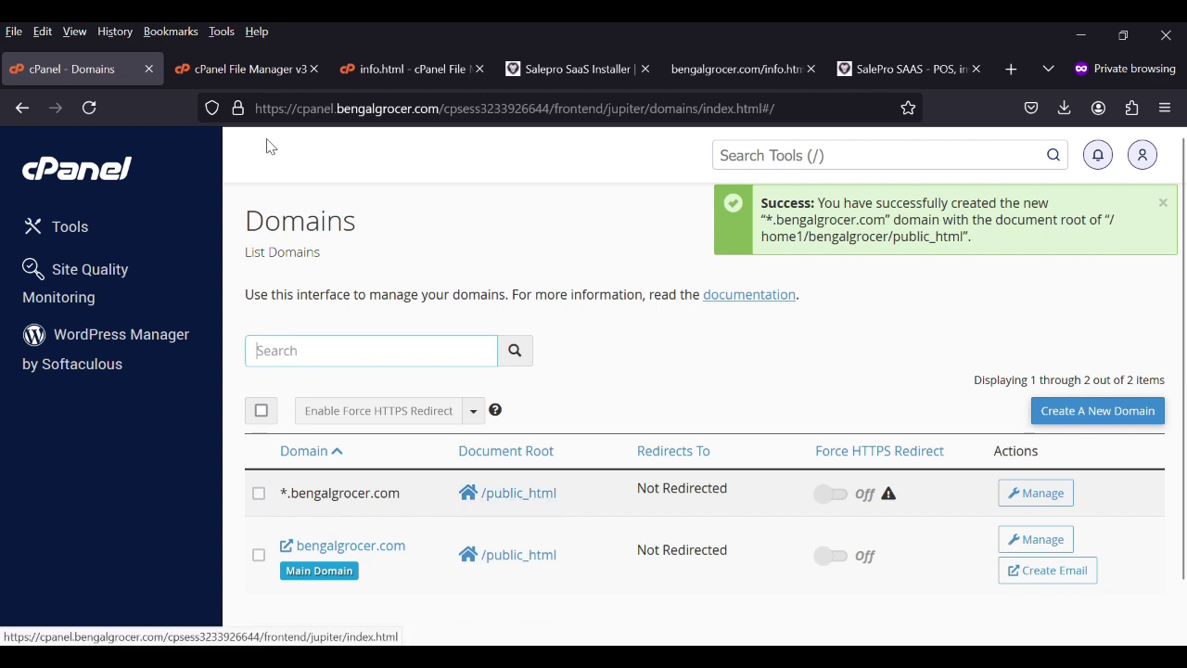
Step: Create an unrestricted cPanel API token named saas and copy it
{"action": "left_click", "coordinate": [807, 164]}
{"action": "type", "text": "api"}
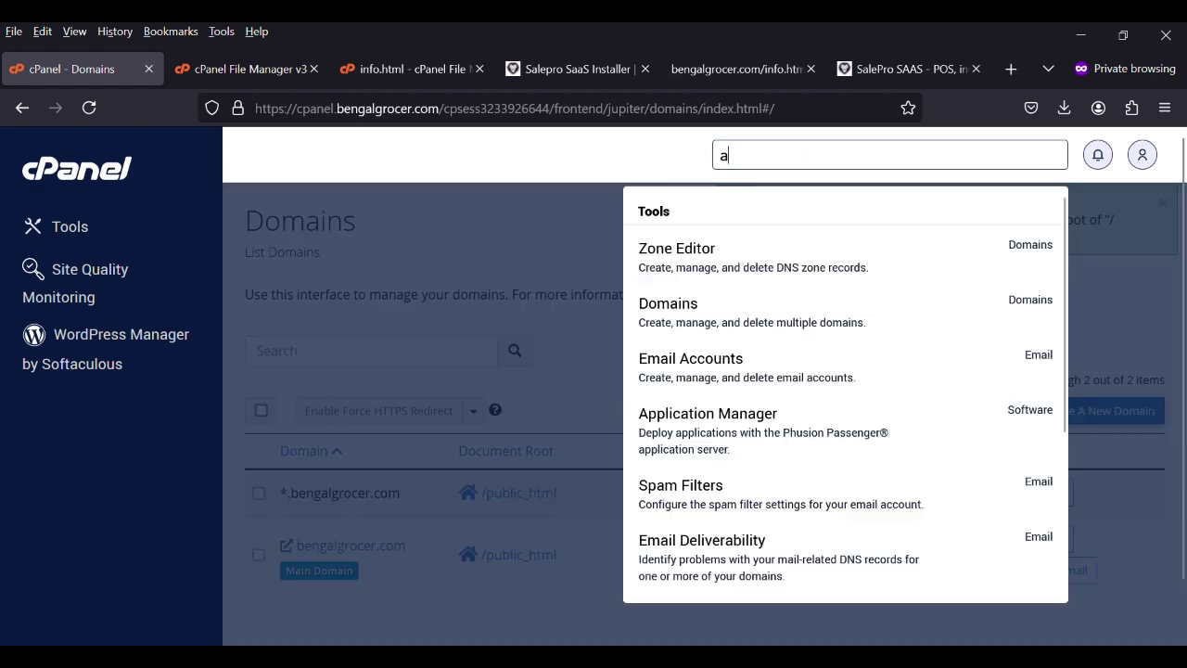
{"action": "left_click", "coordinate": [750, 263]}
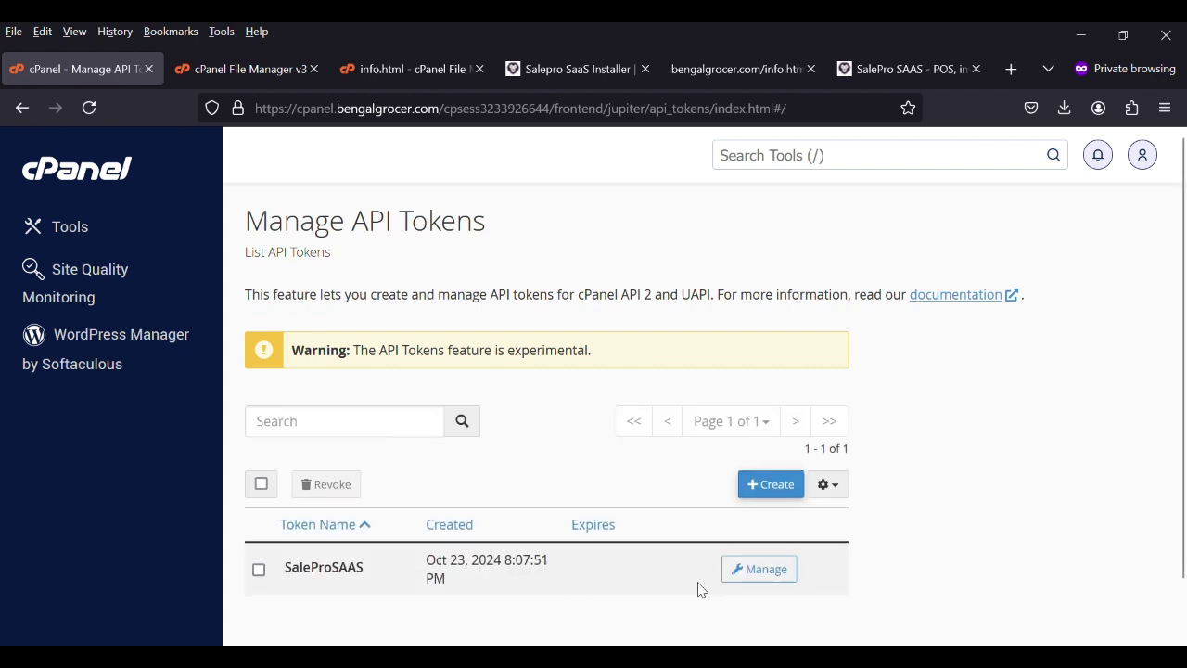
{"action": "left_click", "coordinate": [768, 484]}
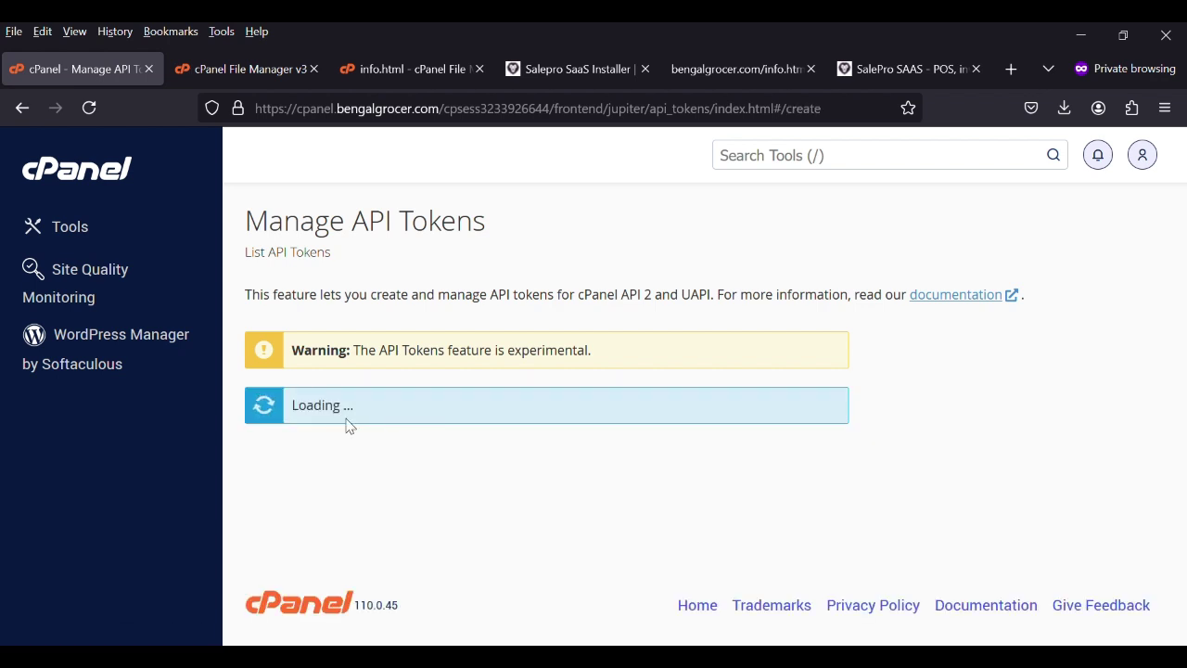
{"action": "type", "text": "saas"}
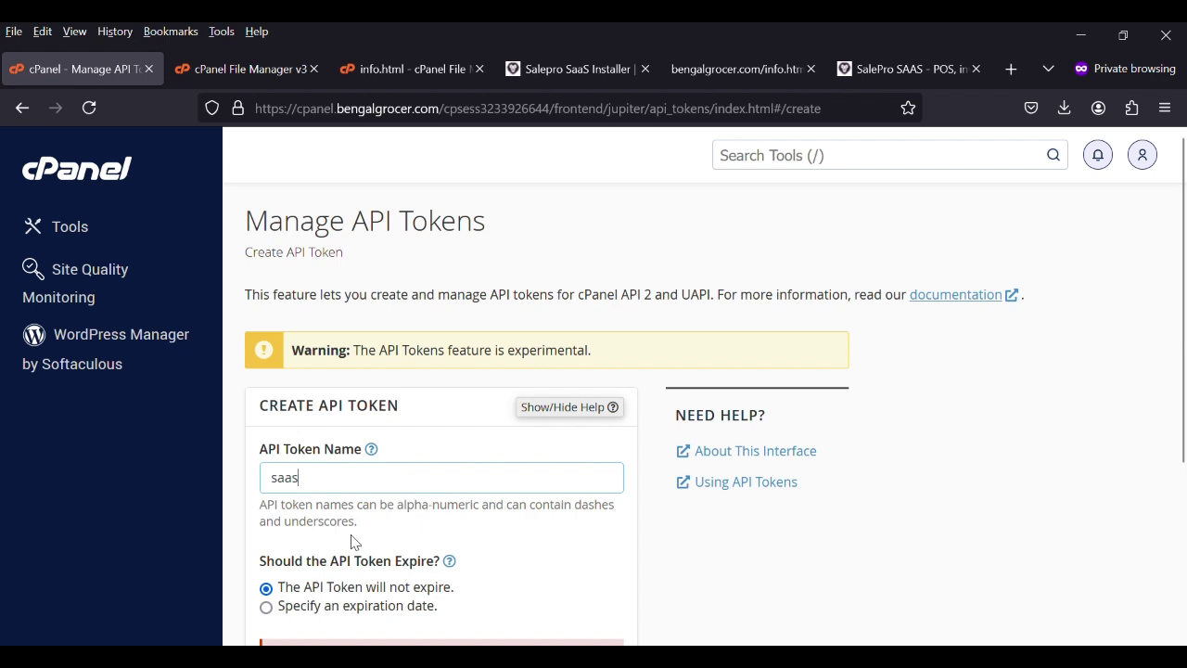
{"action": "scroll", "coordinate": [358, 547], "scroll_direction": "down", "scroll_amount": 3}
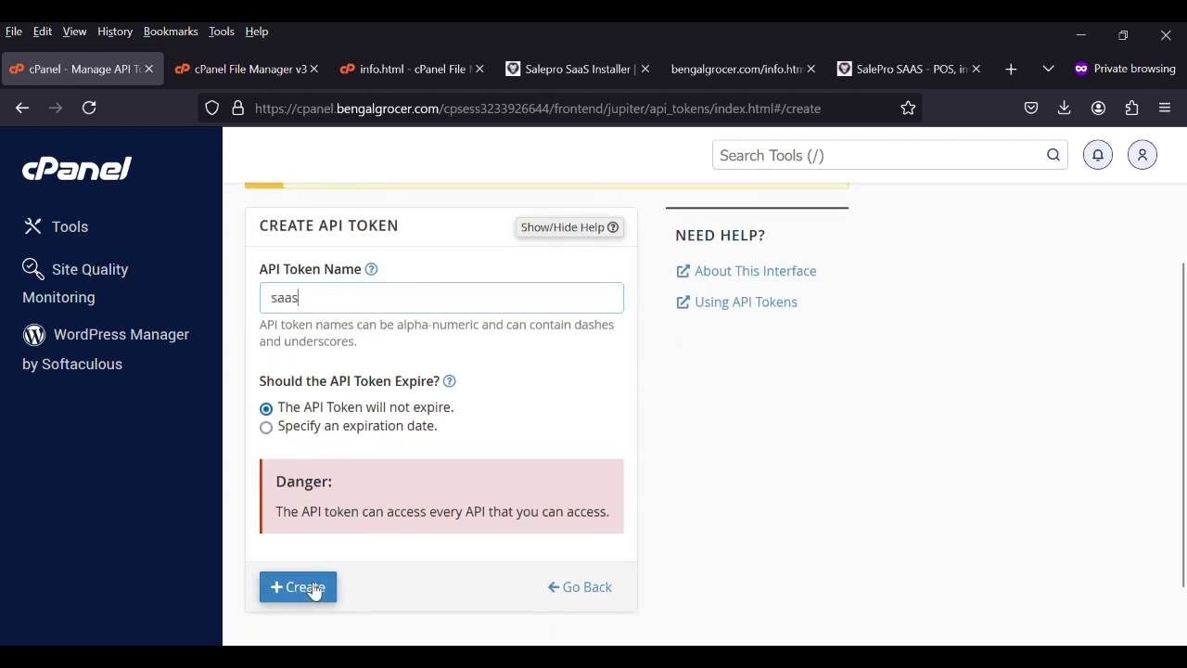
{"action": "left_click", "coordinate": [311, 586]}
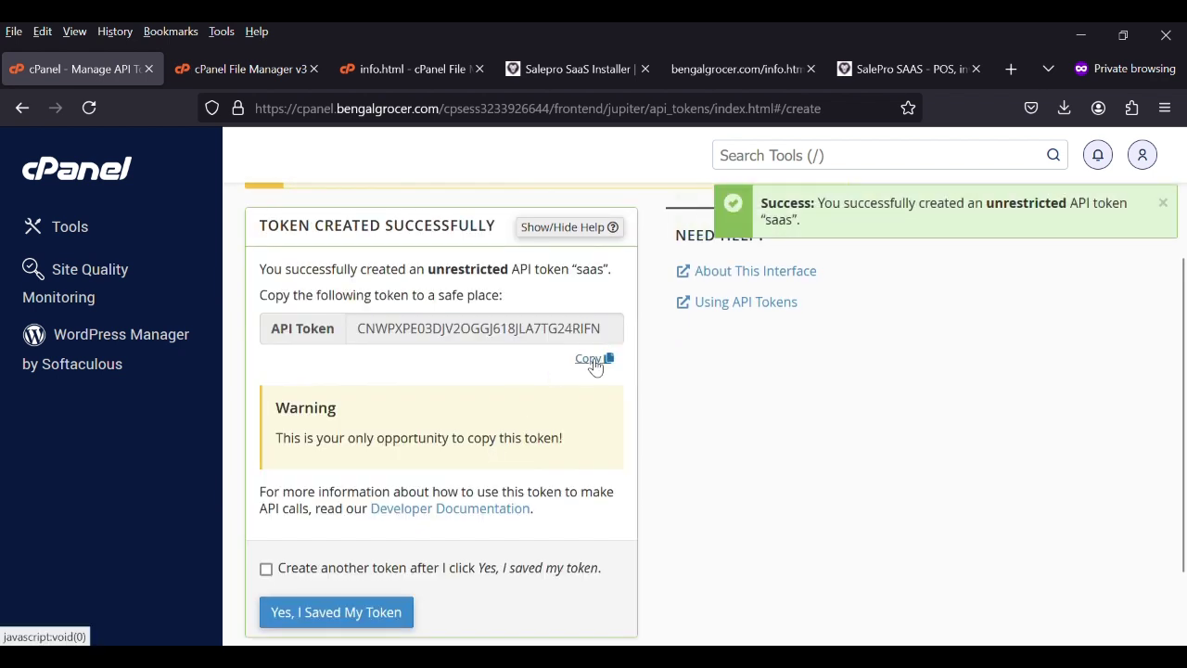
{"action": "left_click", "coordinate": [592, 360]}
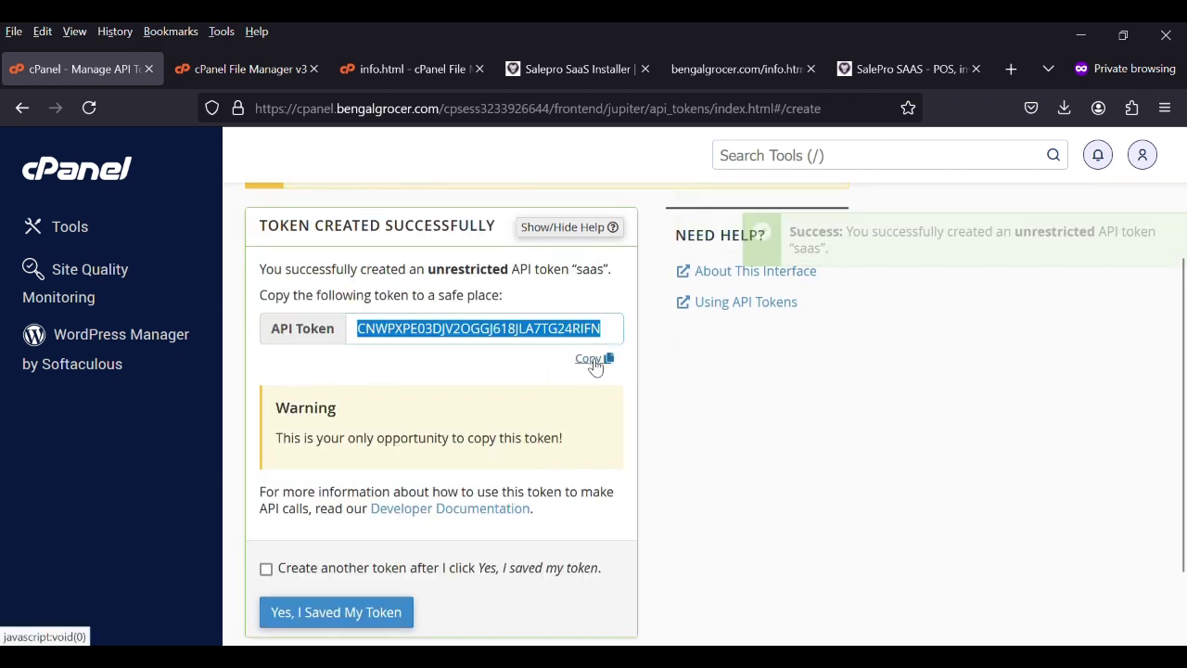
Step: Paste the token on info.html's cPanel API line and check the rendered page
{"action": "left_click", "coordinate": [380, 74]}
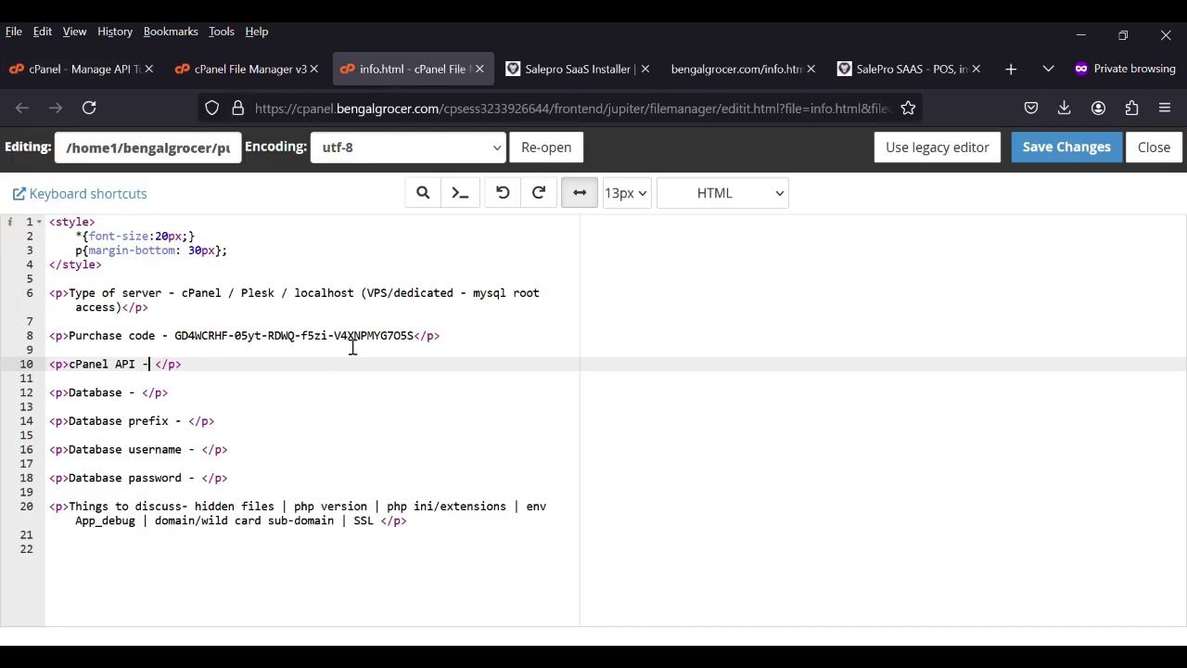
{"action": "key", "text": "ctrl+v"}
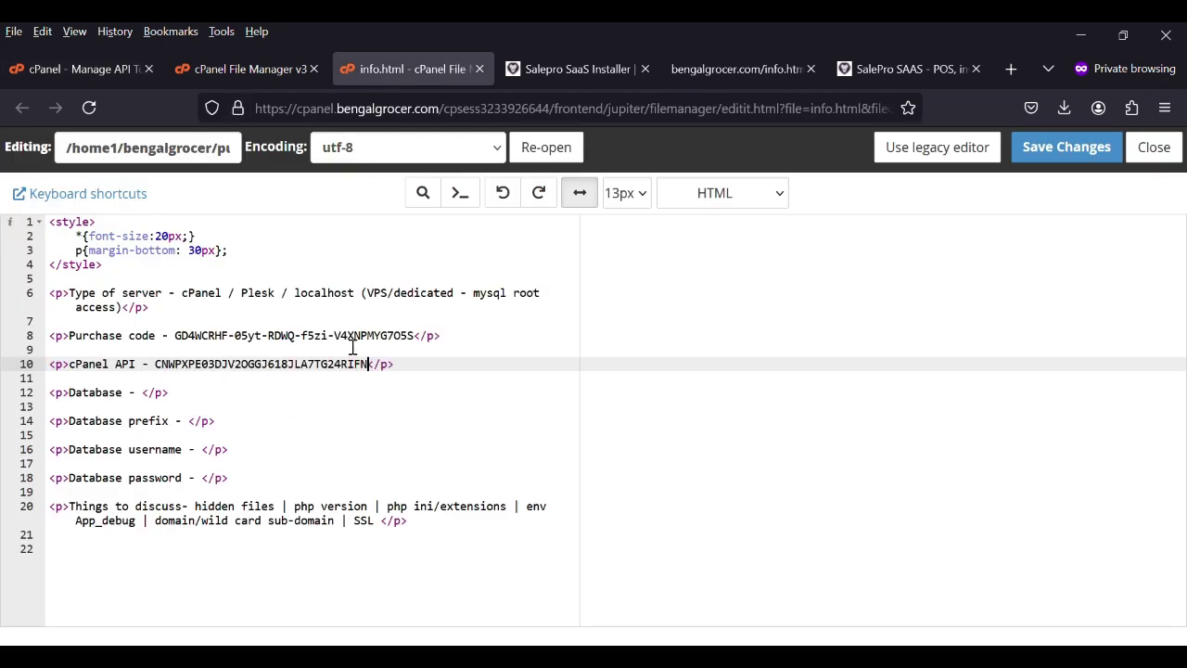
{"action": "left_click", "coordinate": [731, 71]}
{"action": "left_click", "coordinate": [402, 71]}
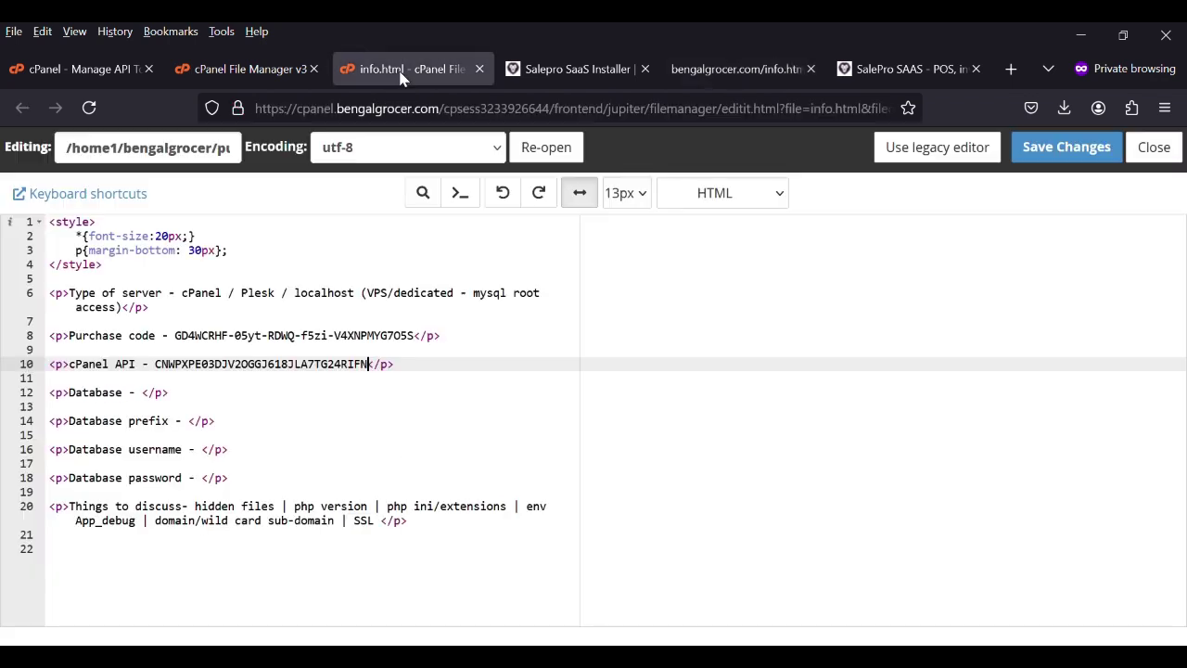
{"action": "left_click", "coordinate": [113, 71]}
Step: Enter database name saas and username salepro in the MySQL Database Wizard
{"action": "left_click", "coordinate": [784, 159]}
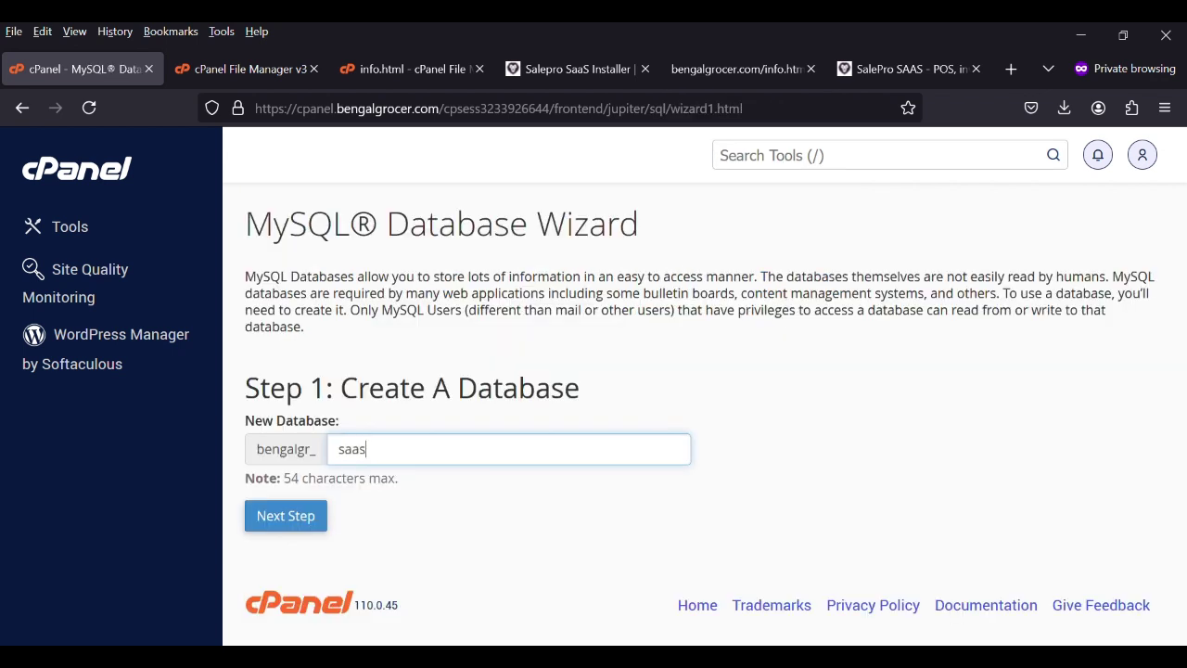
{"action": "left_click", "coordinate": [283, 524]}
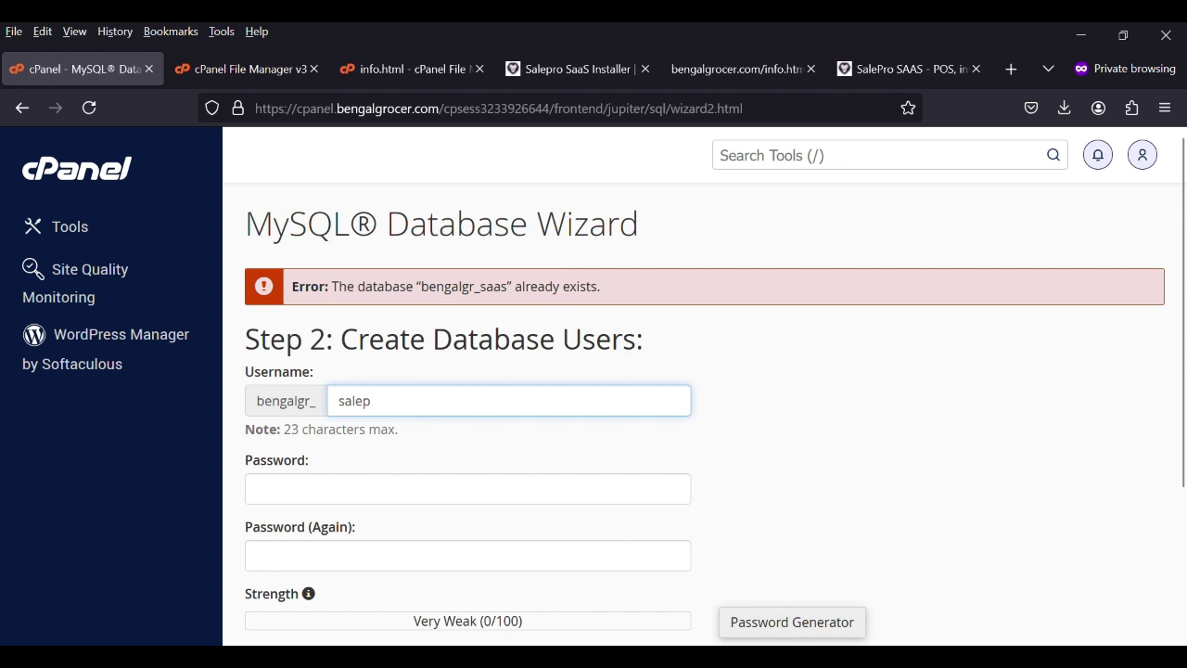
{"action": "type", "text": "ro"}
{"action": "scroll", "coordinate": [379, 472], "scroll_direction": "down", "scroll_amount": 1}
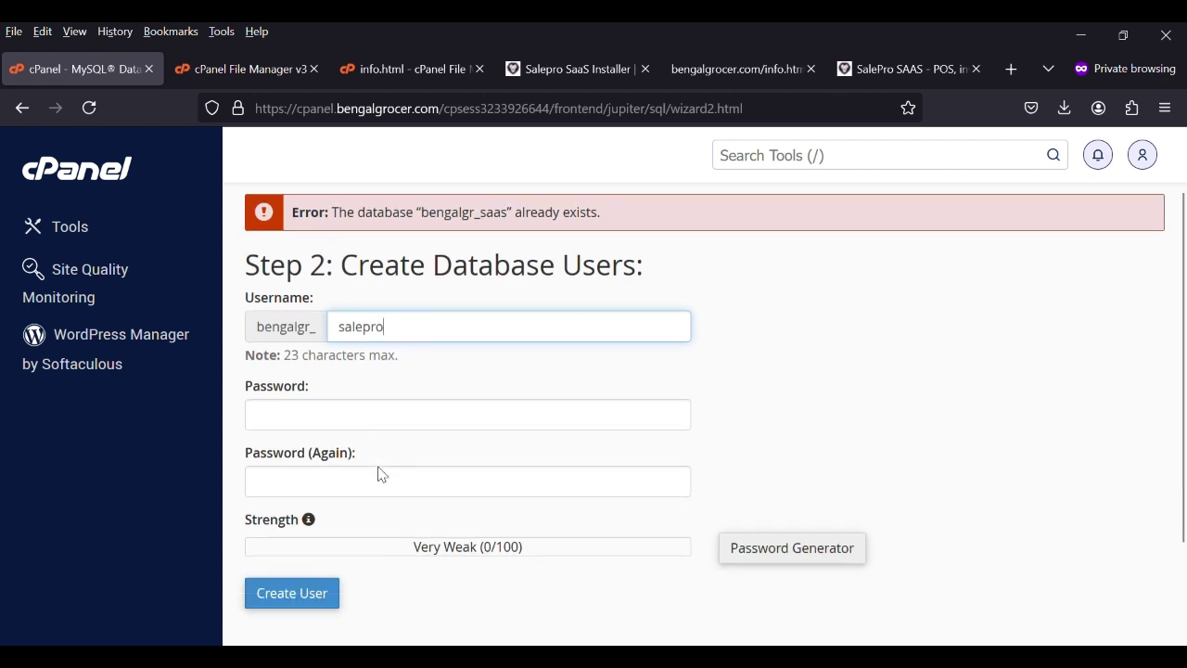
{"action": "scroll", "coordinate": [379, 472], "scroll_direction": "down", "scroll_amount": 1}
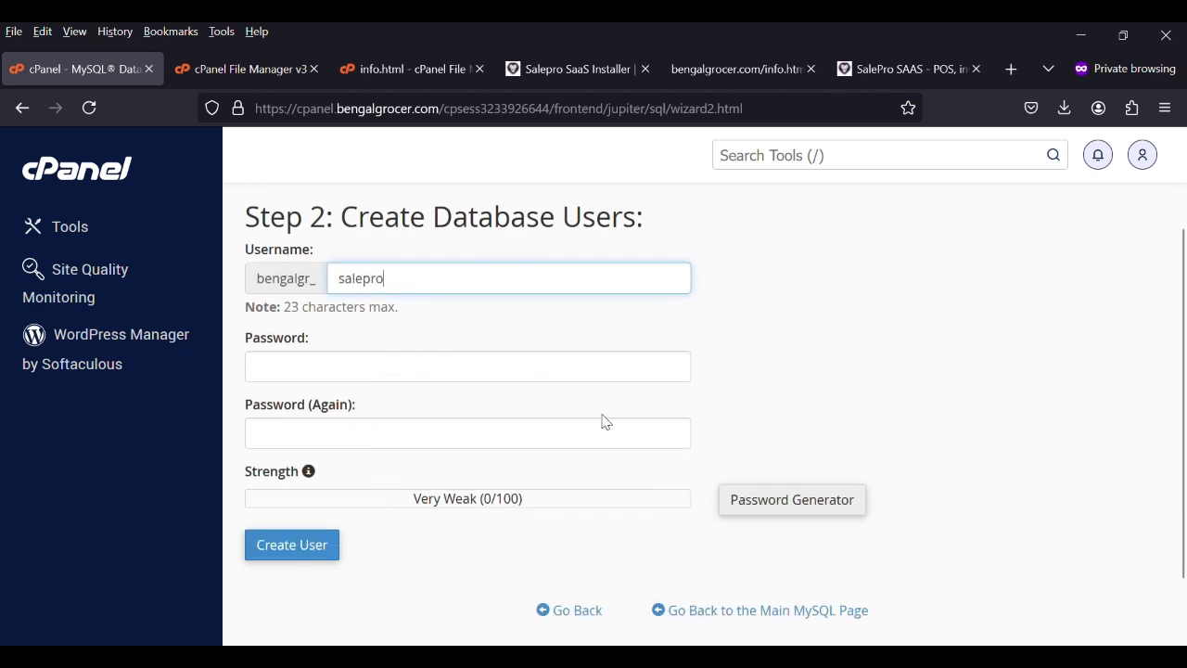
Step: Generate a password for salepro and paste it on info.html's Database password line
{"action": "left_click", "coordinate": [755, 498]}
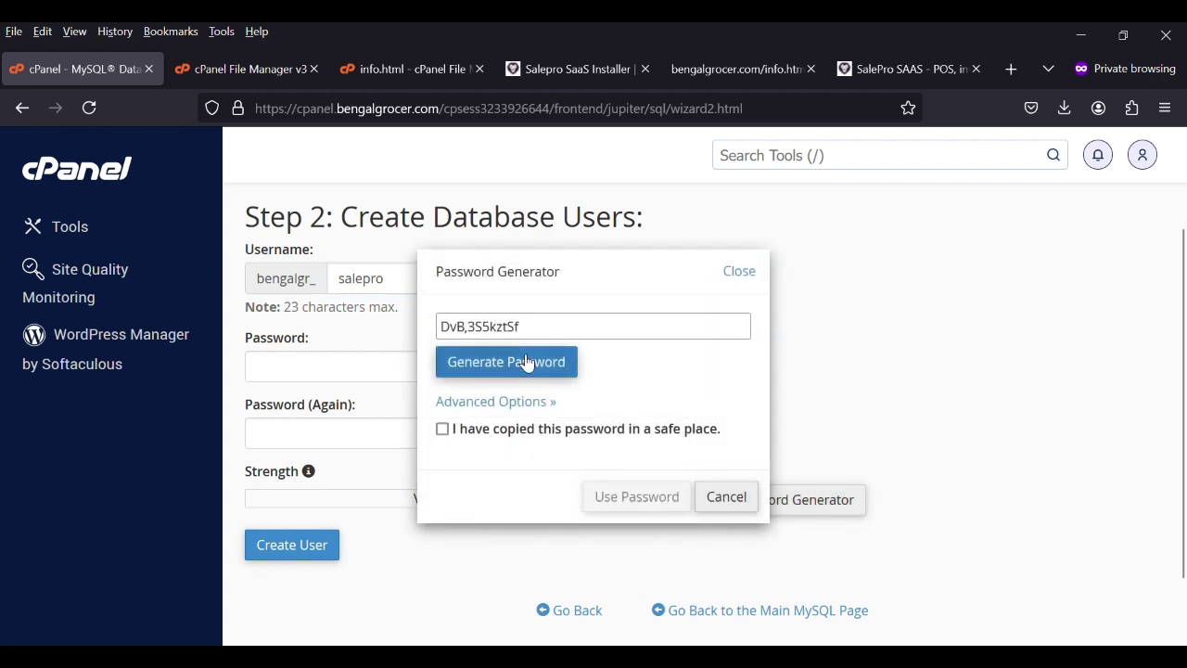
{"action": "left_click_drag", "start_coordinate": [521, 327], "coordinate": [427, 327]}
{"action": "key", "text": "Right"}
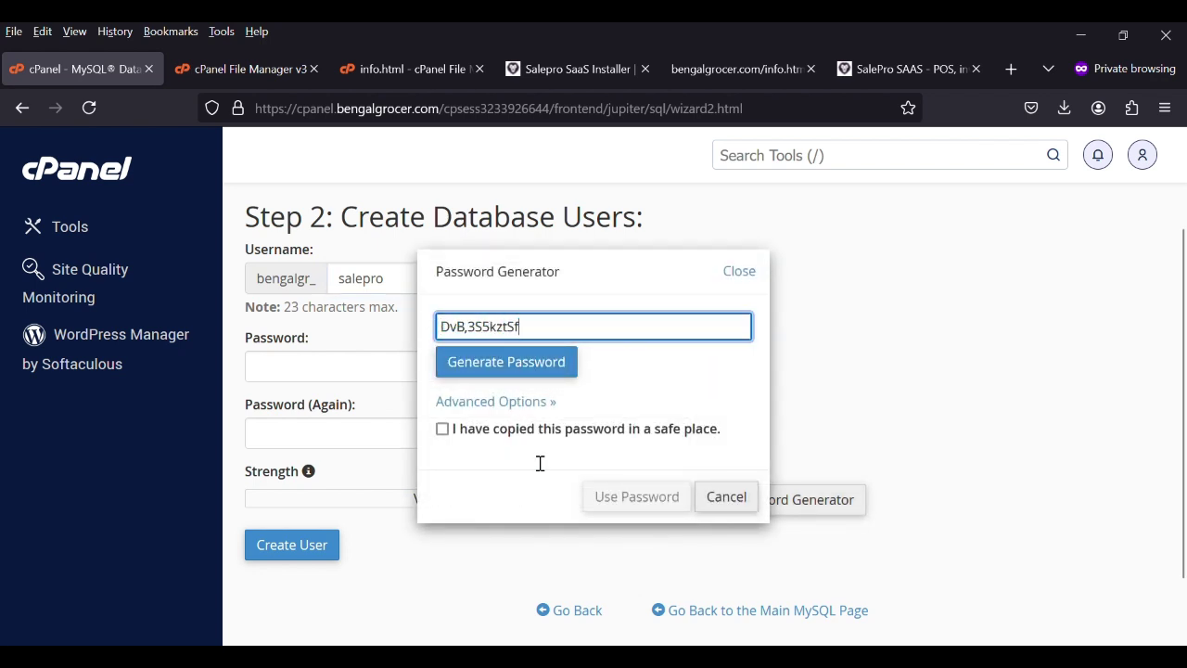
{"action": "key", "text": "ctrl+3"}
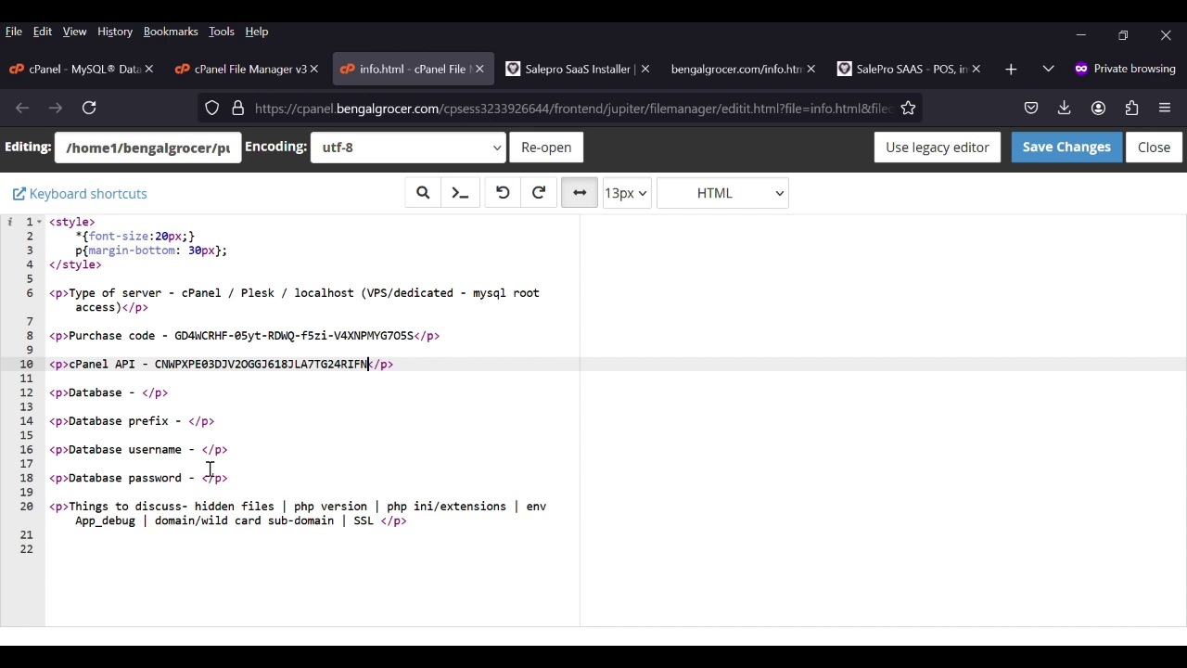
{"action": "left_click", "coordinate": [202, 479]}
{"action": "key", "text": "ctrl+v"}
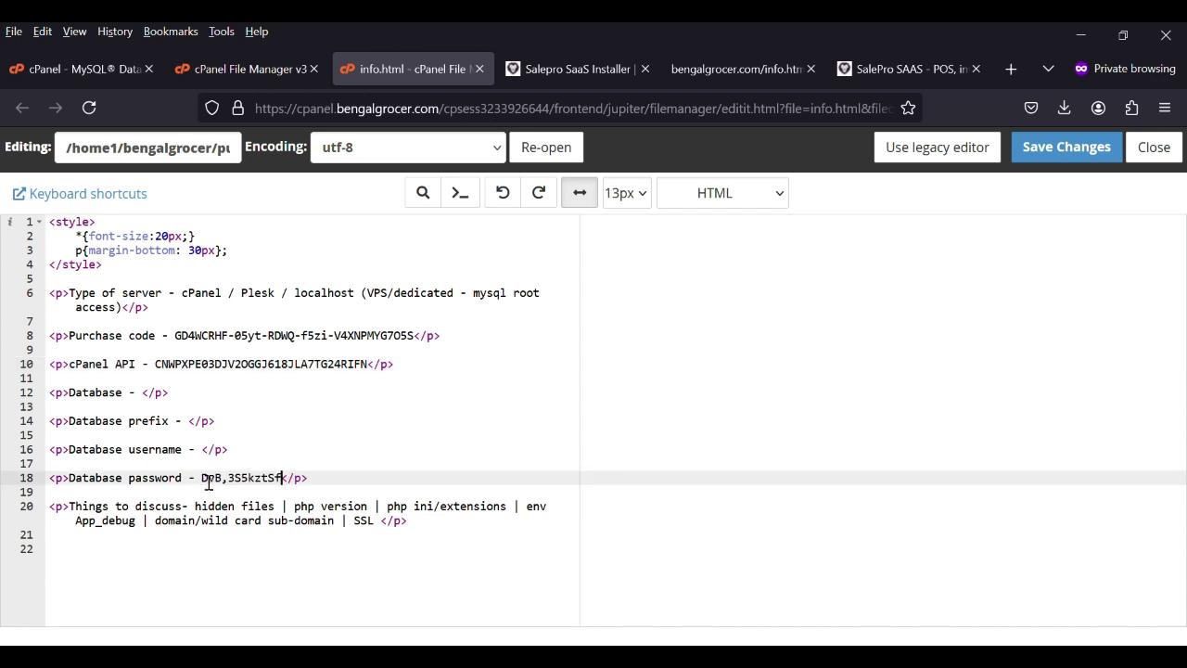
{"action": "left_click", "coordinate": [240, 68]}
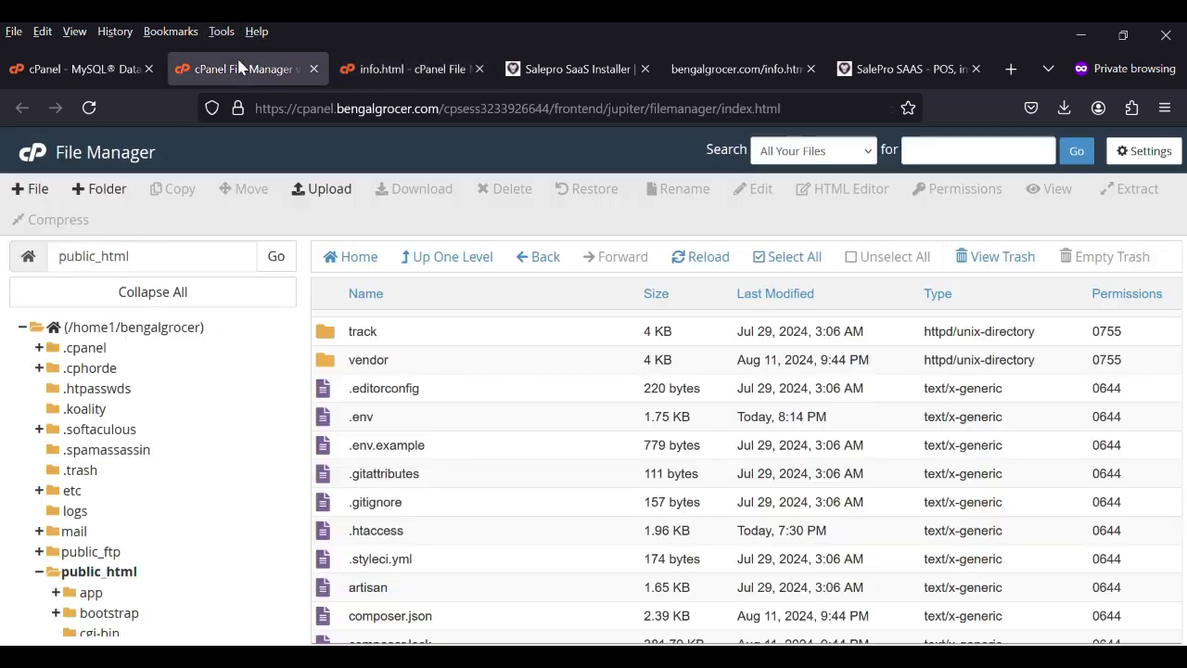
Step: Grant the database user all privileges on bengalgr_saas
{"action": "left_click", "coordinate": [100, 70]}
{"action": "left_click", "coordinate": [260, 434]}
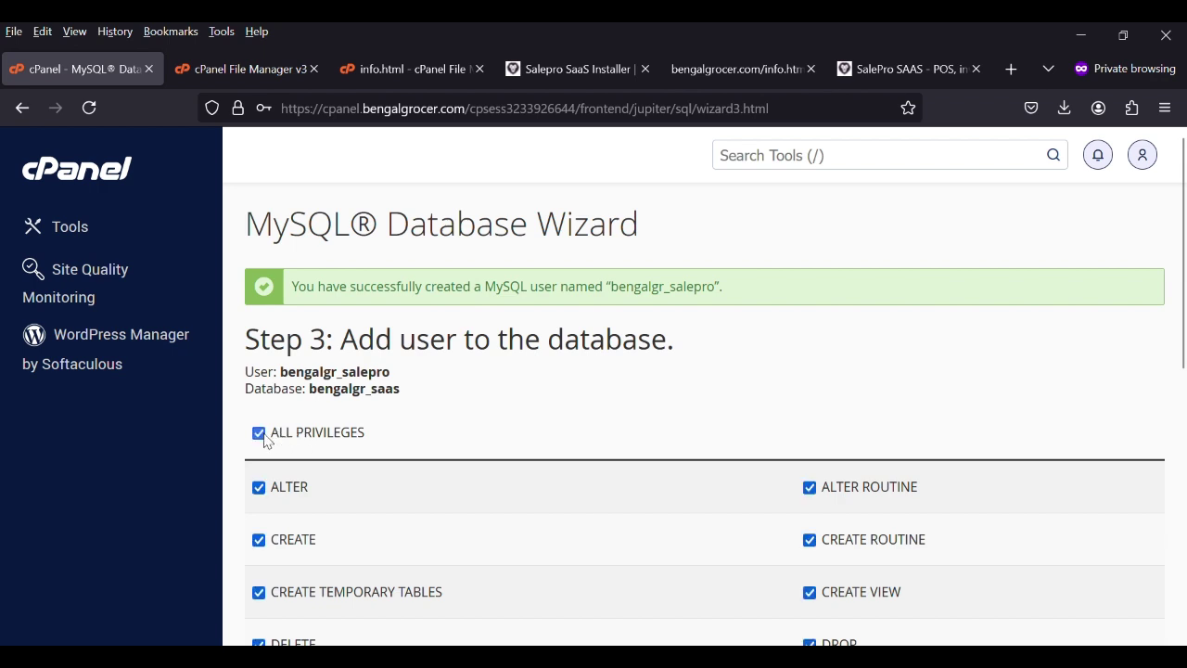
{"action": "scroll", "coordinate": [387, 422], "scroll_direction": "down", "scroll_amount": 2}
{"action": "scroll", "coordinate": [388, 422], "scroll_direction": "down", "scroll_amount": 3}
{"action": "left_click_drag", "start_coordinate": [309, 371], "coordinate": [292, 548]}
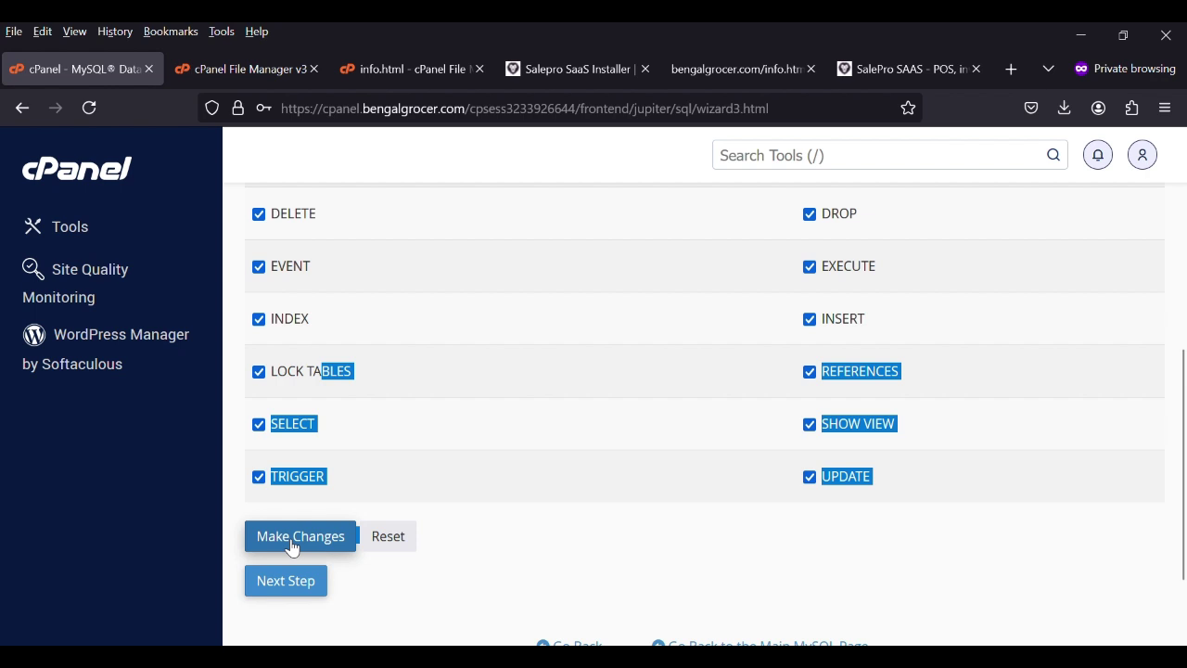
{"action": "left_click", "coordinate": [292, 547]}
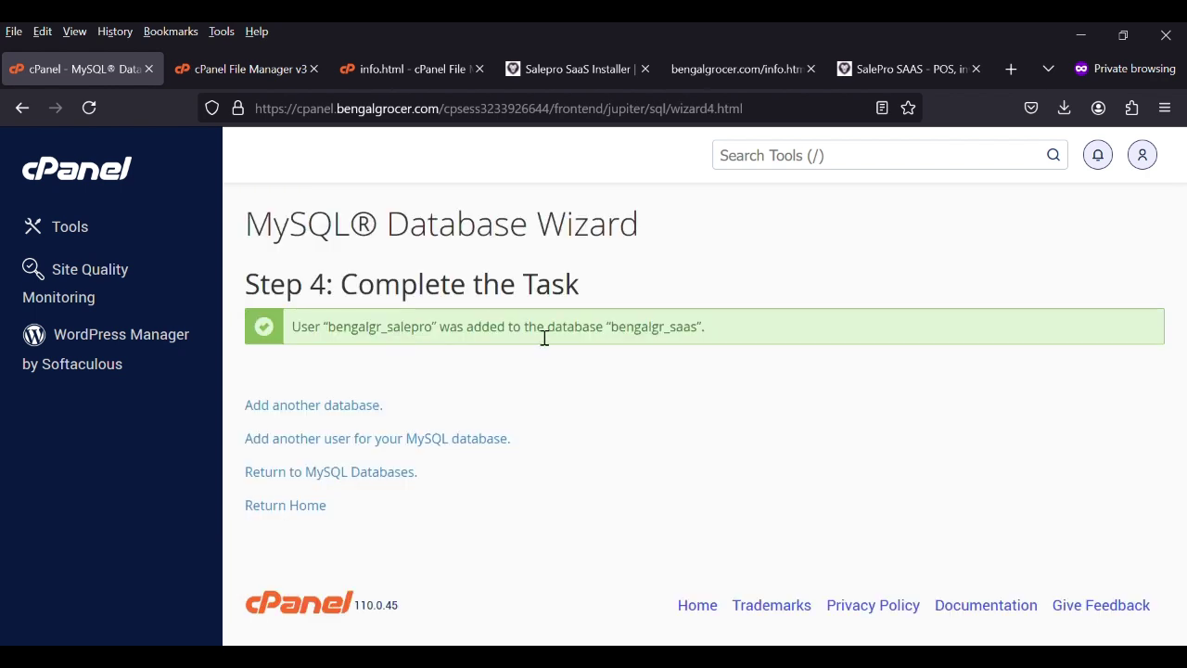
Step: Copy bengalgr_saas onto the Database line of info.html
{"action": "double_click", "coordinate": [674, 338]}
{"action": "key", "text": "ctrl+c"}
{"action": "left_click", "coordinate": [386, 66]}
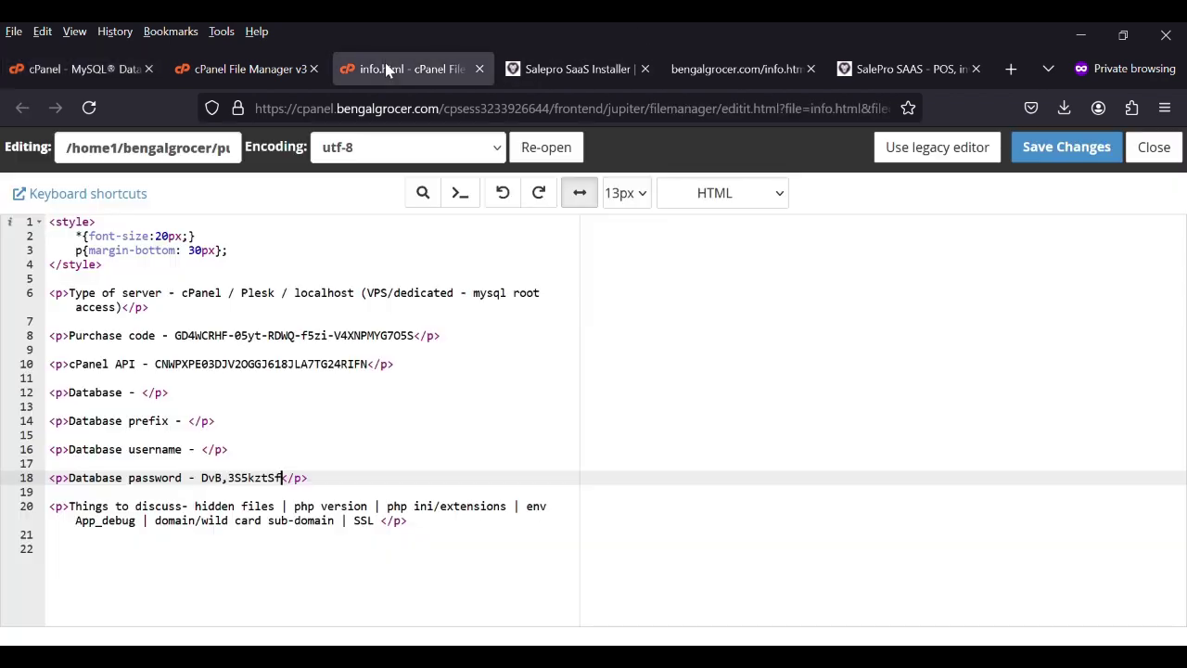
{"action": "left_click", "coordinate": [147, 398]}
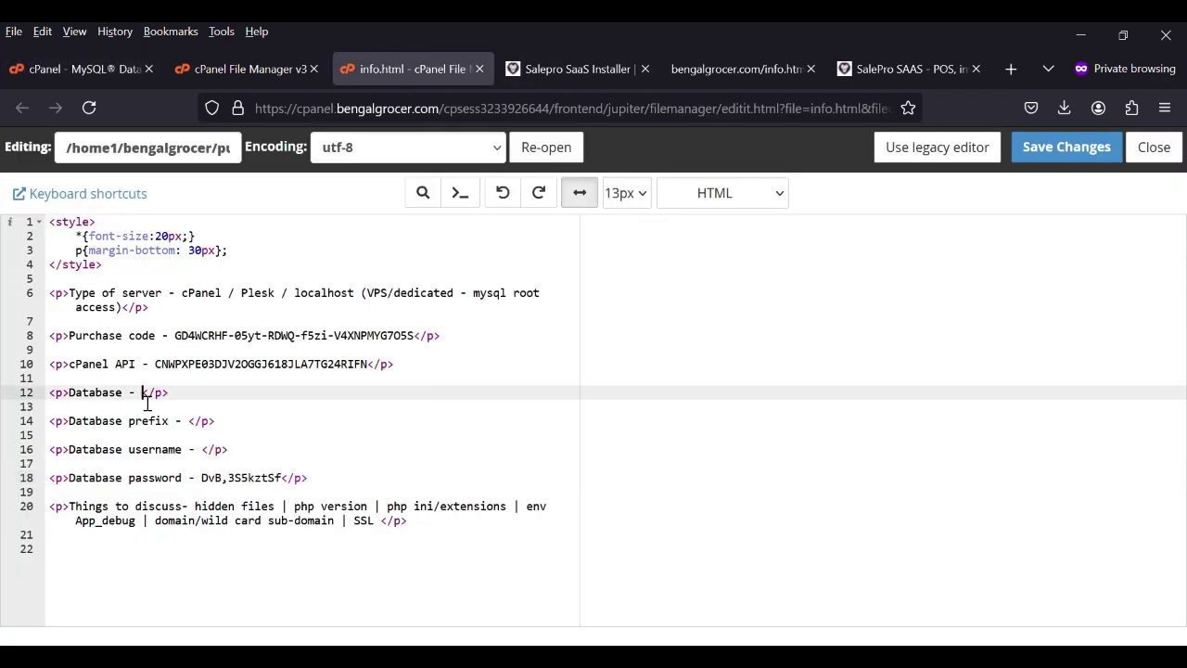
{"action": "key", "text": "ctrl+v"}
Step: Record username bengalgr_salepro and table prefix bengalgr_ in info.html
{"action": "left_click", "coordinate": [83, 69]}
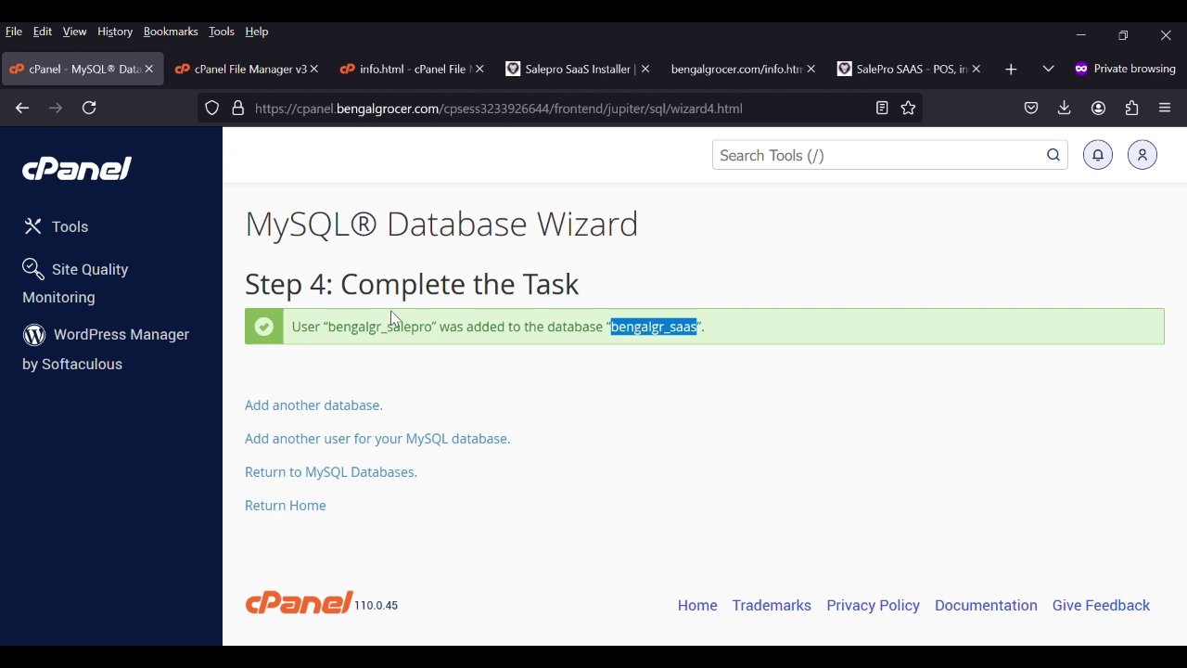
{"action": "double_click", "coordinate": [396, 335]}
{"action": "key", "text": "ctrl+c"}
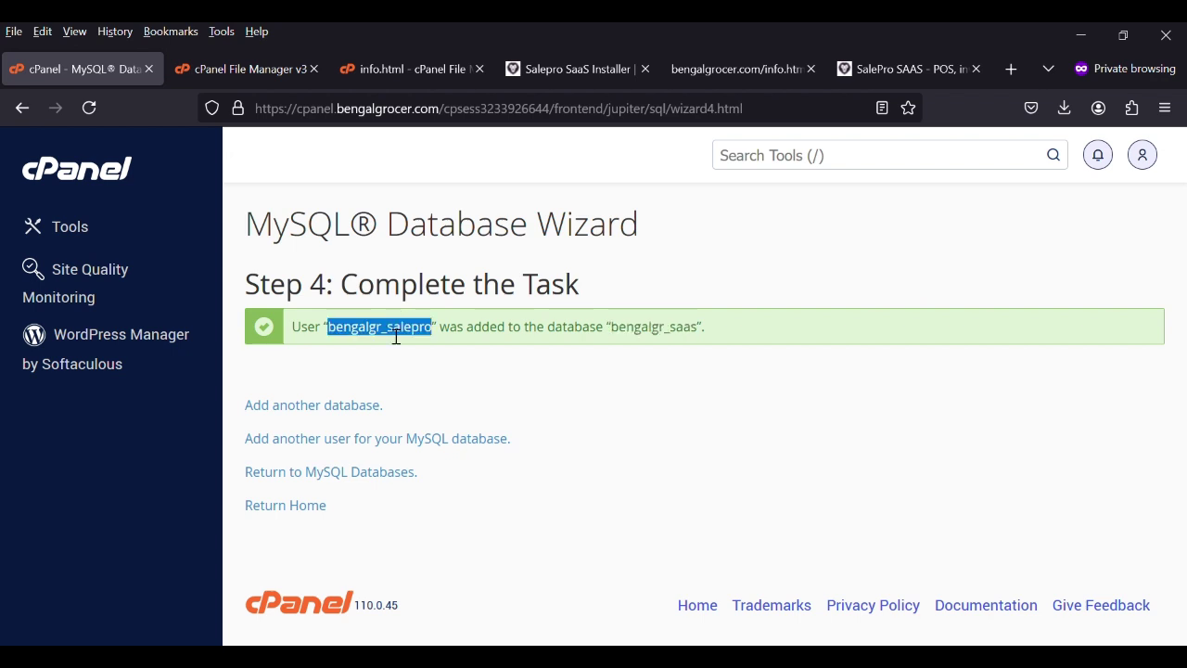
{"action": "left_click", "coordinate": [370, 72]}
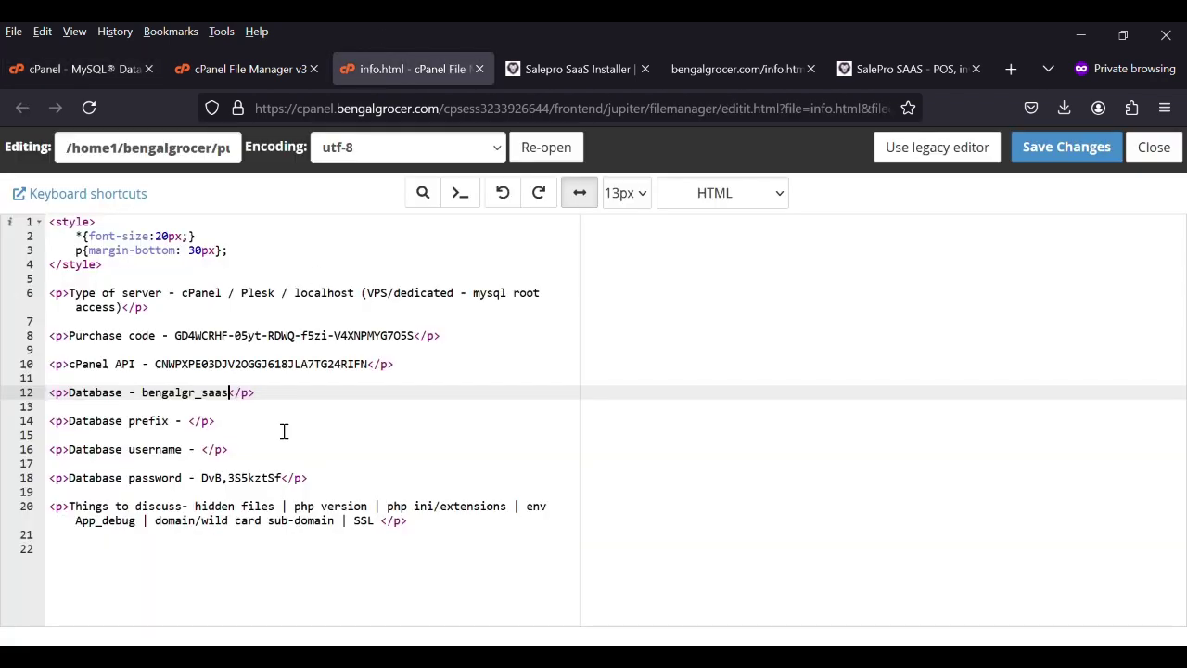
{"action": "left_click", "coordinate": [208, 454]}
{"action": "key", "text": "ctrl+v"}
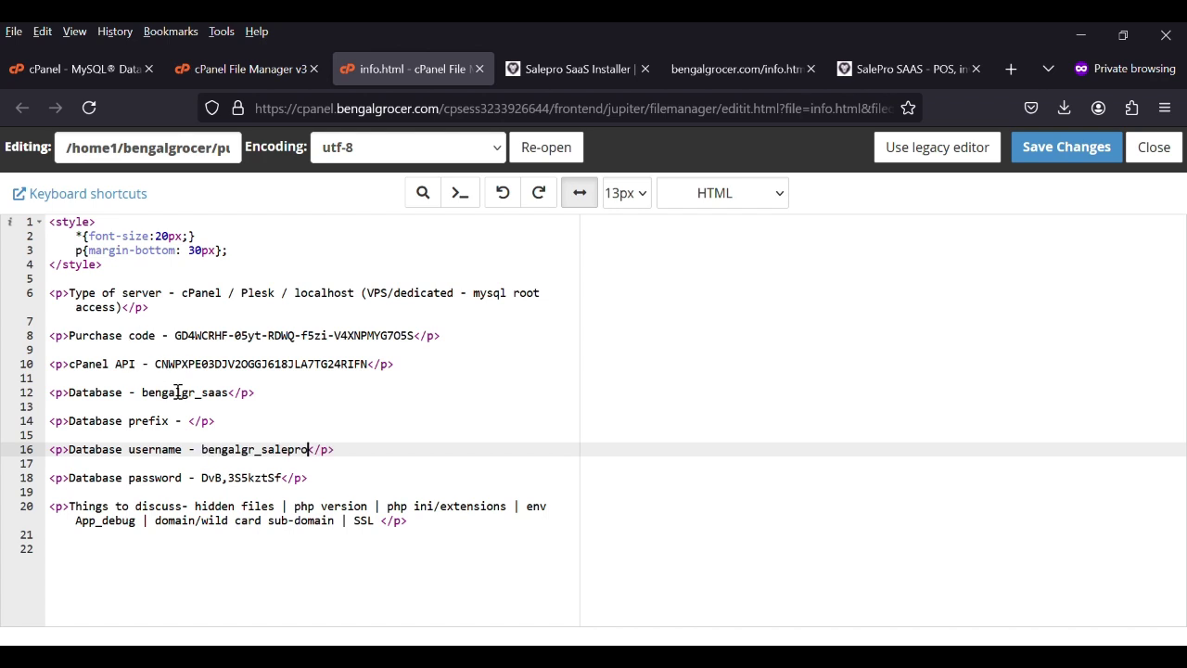
{"action": "left_click", "coordinate": [183, 421]}
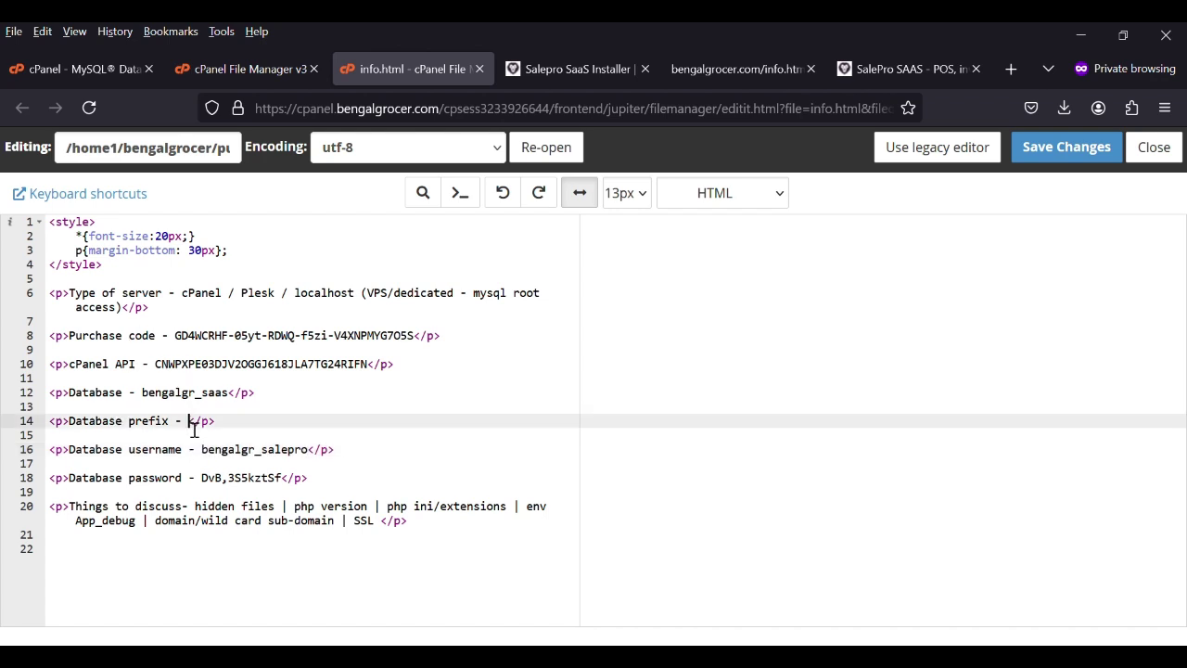
{"action": "key", "text": "ctrl+v"}
{"action": "key", "text": "BackSpace"}
{"action": "key", "text": "BackSpace"}
{"action": "key", "text": "BackSpace"}
{"action": "key", "text": "BackSpace"}
{"action": "key", "text": "BackSpace"}
{"action": "key", "text": "BackSpace"}
{"action": "key", "text": "BackSpace"}
{"action": "left_click", "coordinate": [101, 70]}
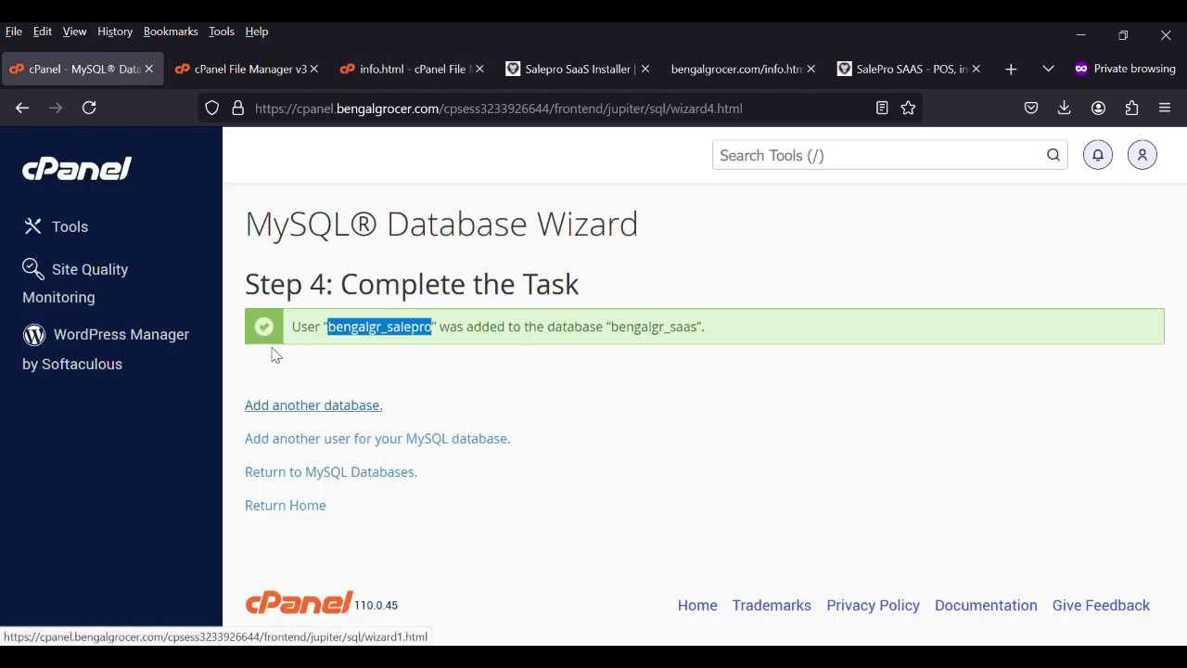
{"action": "key", "text": "F5"}
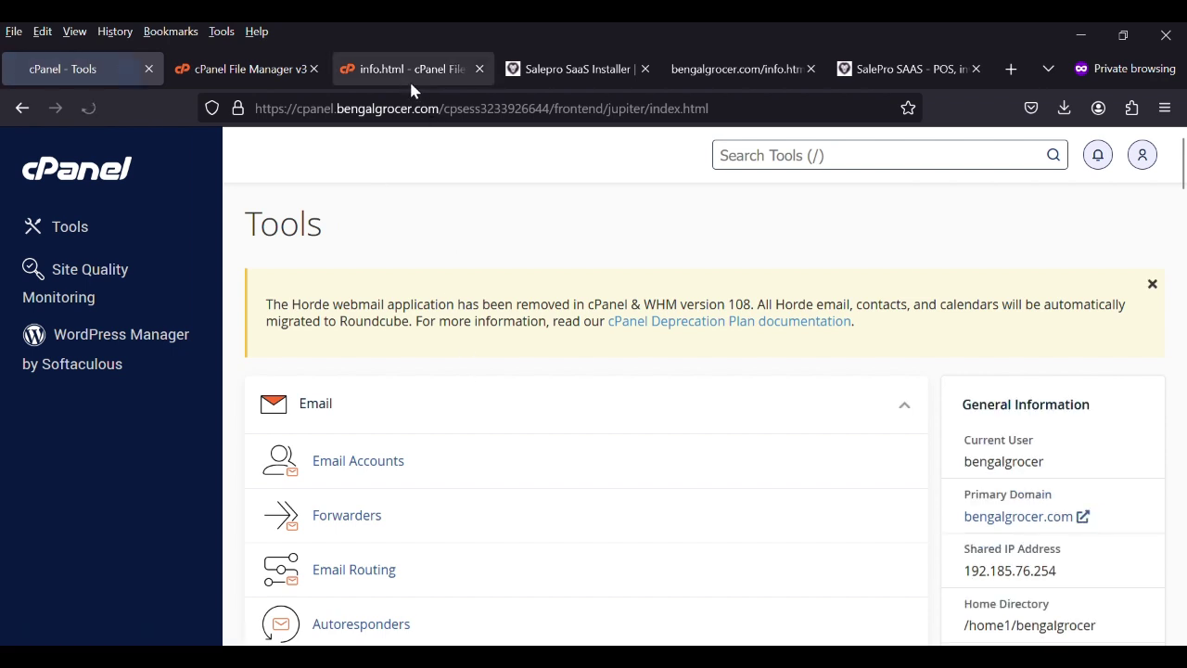
{"action": "left_click", "coordinate": [411, 69]}
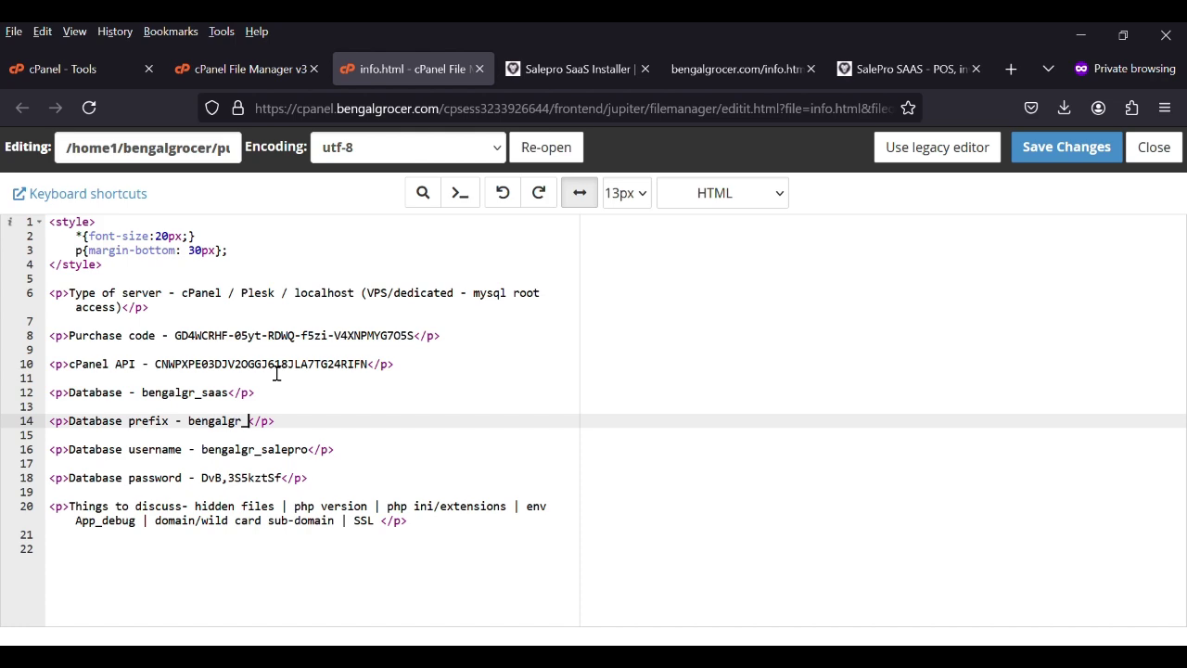
Step: Scroll the cPanel Tools page down to Software, then bring up the SalePro SaaS installer
{"action": "left_click", "coordinate": [100, 71]}
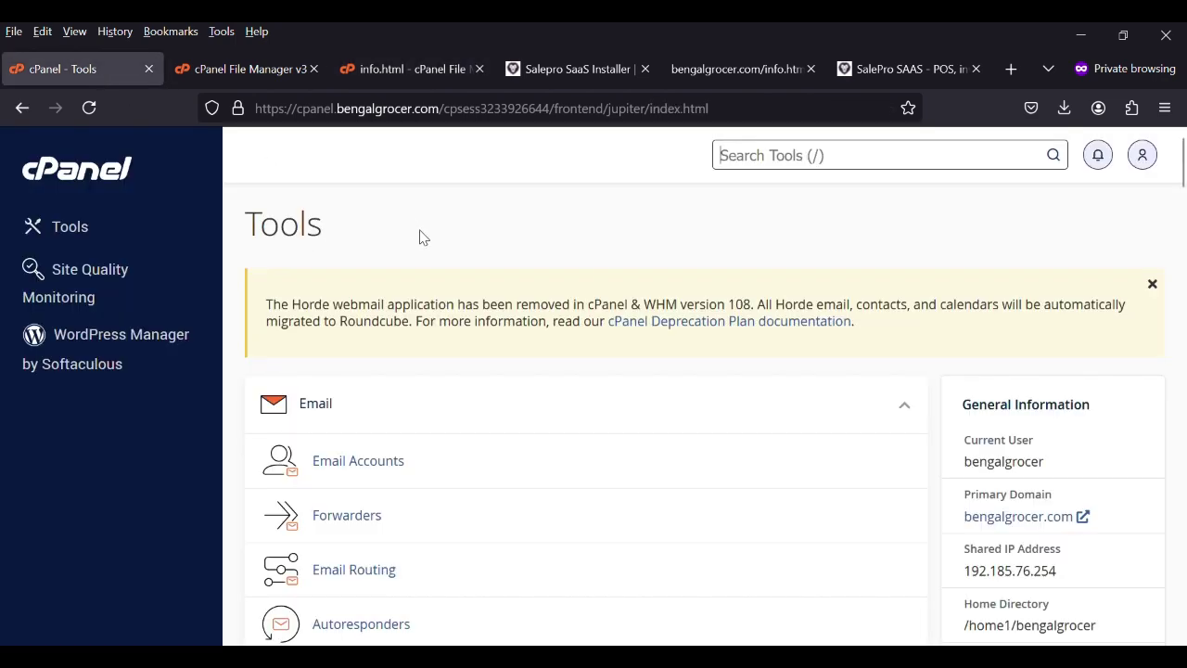
{"action": "scroll", "coordinate": [419, 232], "scroll_direction": "down", "scroll_amount": 15}
{"action": "scroll", "coordinate": [427, 231], "scroll_direction": "down", "scroll_amount": 9}
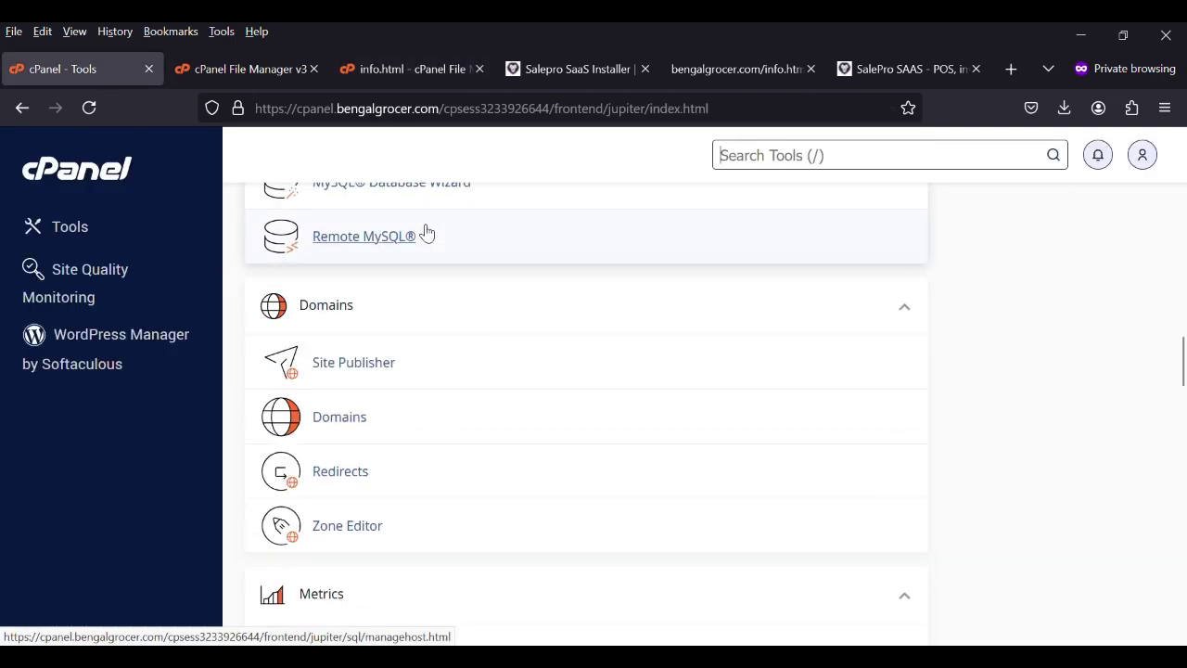
{"action": "scroll", "coordinate": [427, 230], "scroll_direction": "down", "scroll_amount": 7}
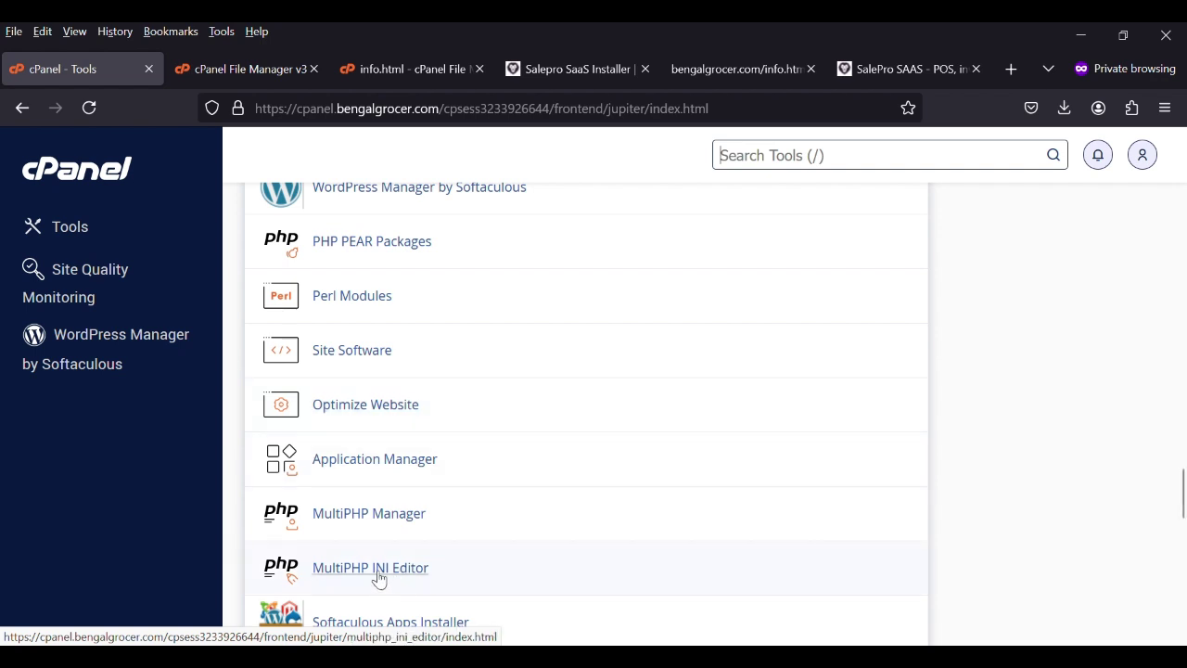
{"action": "left_click", "coordinate": [546, 70]}
Step: Start the installer, pass the system check, and choose cPanel as the server type
{"action": "left_click", "coordinate": [598, 399]}
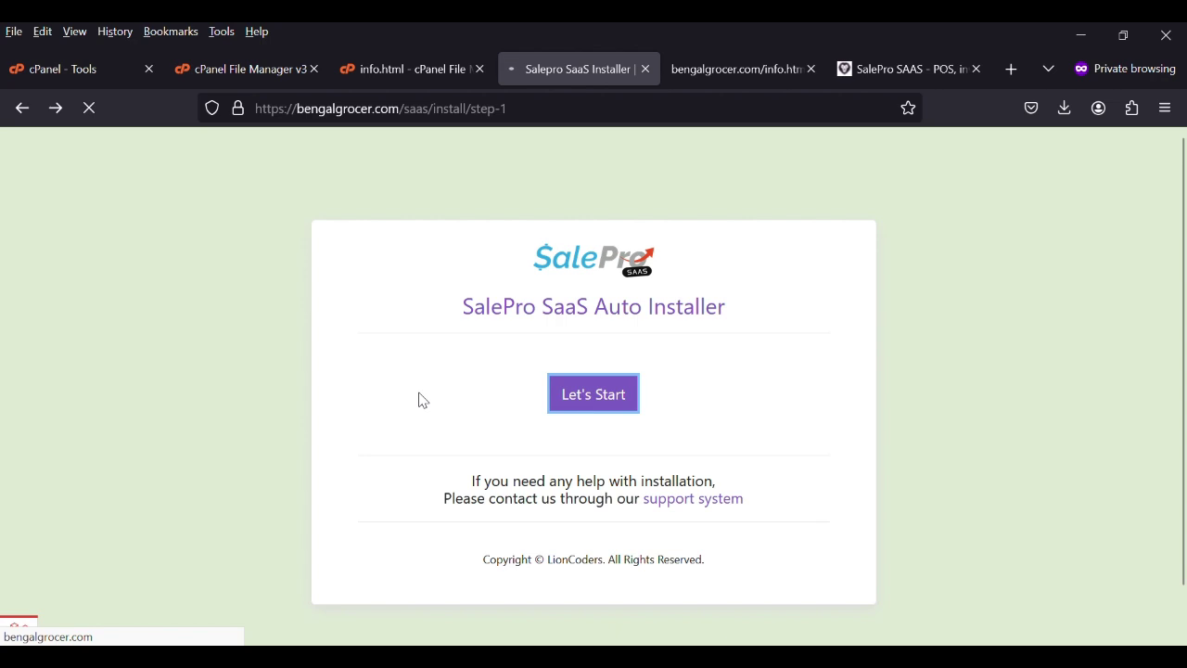
{"action": "scroll", "coordinate": [500, 492], "scroll_direction": "down", "scroll_amount": 3}
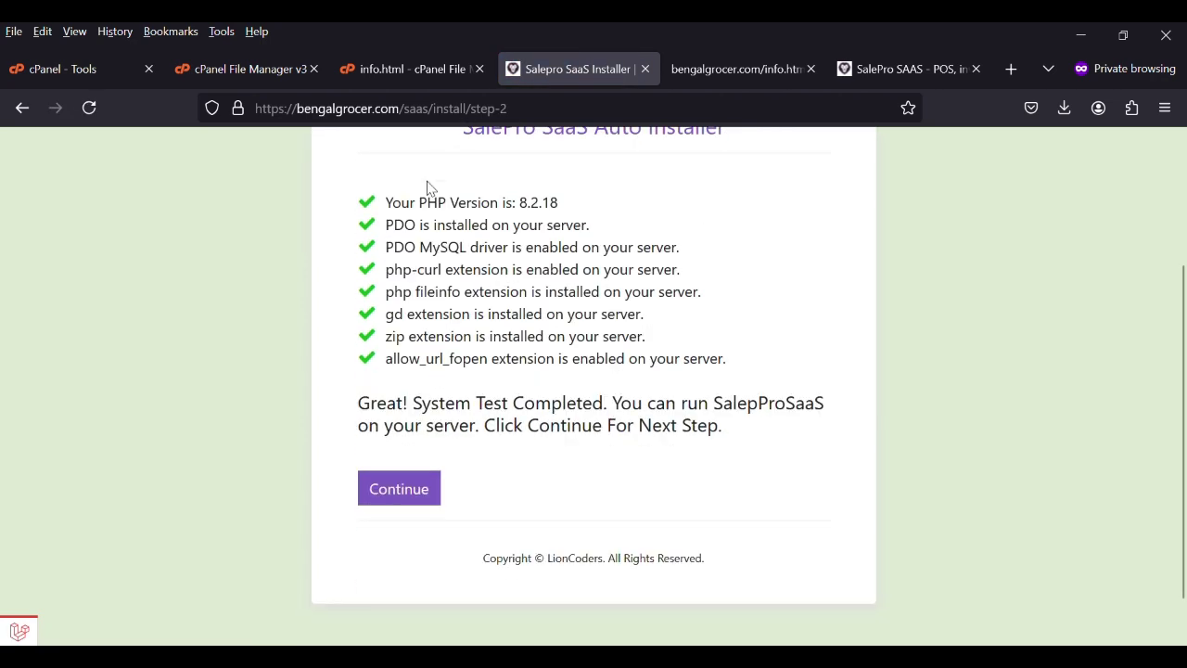
{"action": "left_click", "coordinate": [405, 489]}
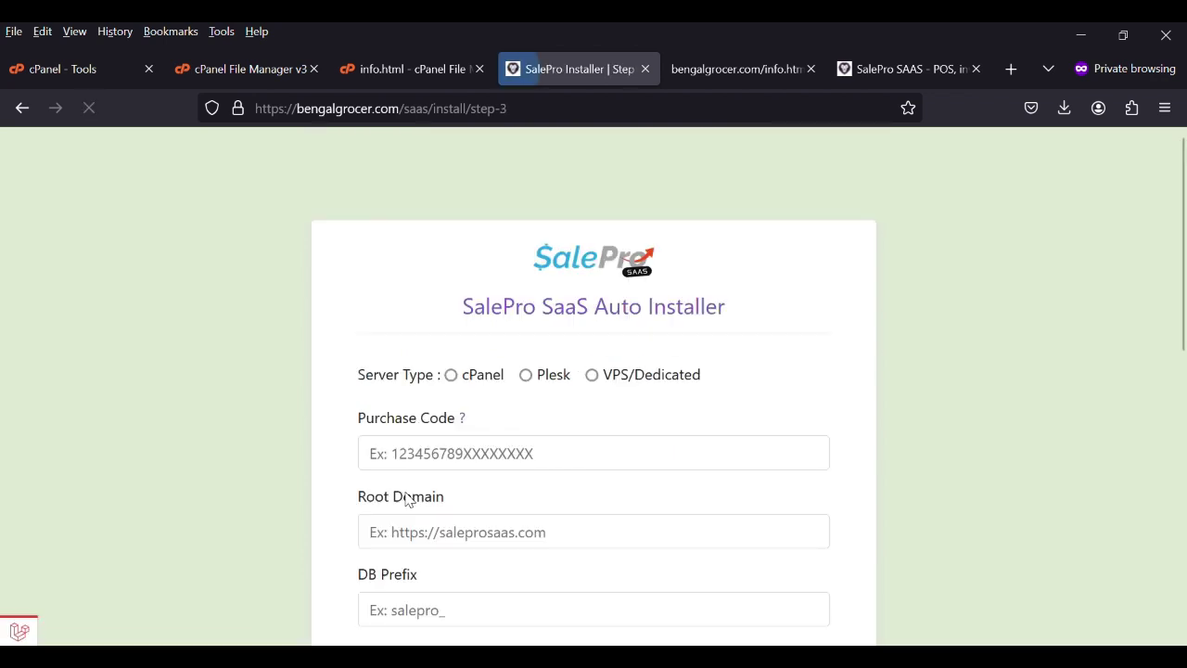
{"action": "left_click", "coordinate": [451, 375]}
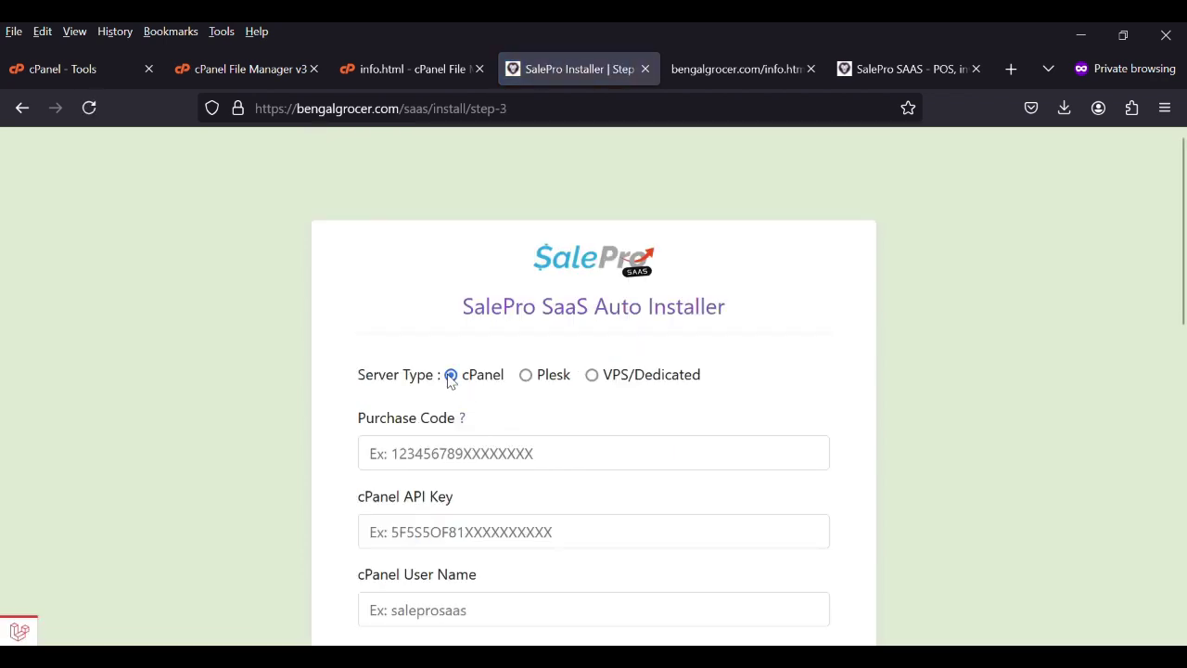
{"action": "scroll", "coordinate": [451, 427], "scroll_direction": "down", "scroll_amount": 1}
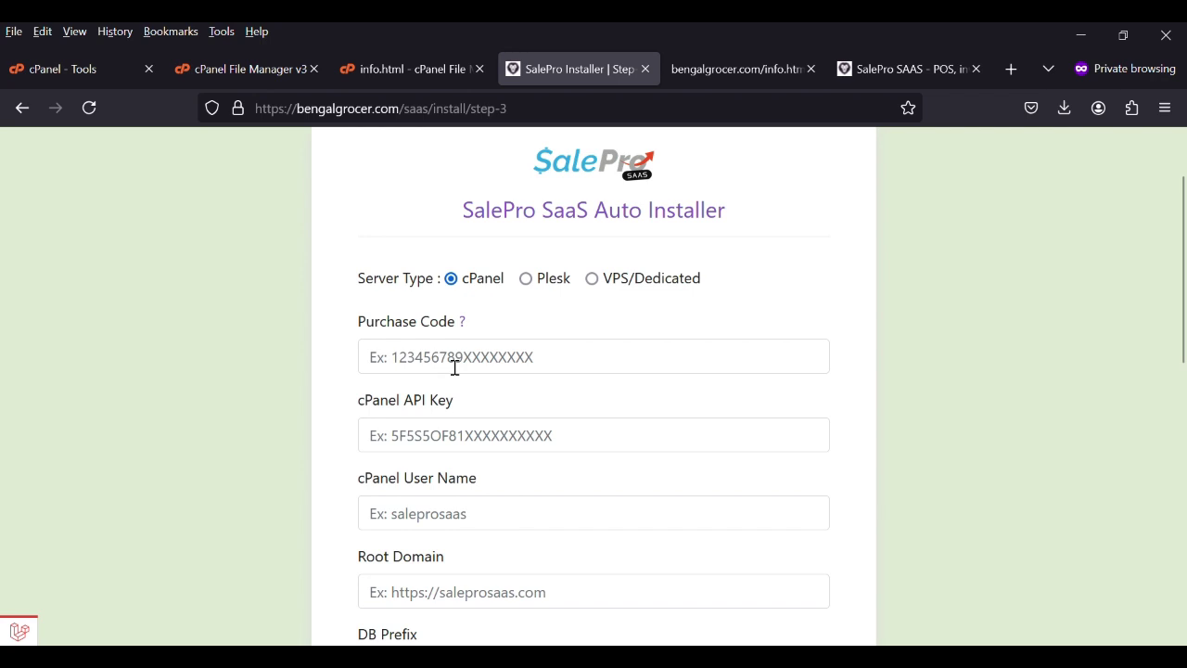
Step: Copy the purchase code from info.html into the Purchase Code field
{"action": "left_click", "coordinate": [400, 68]}
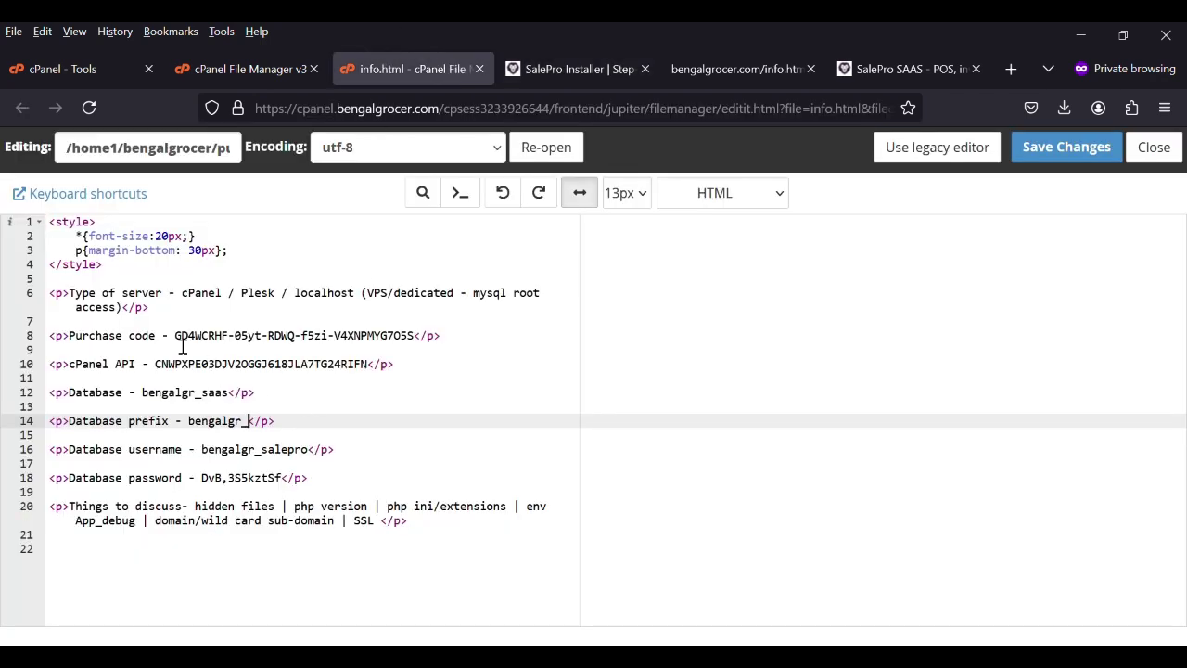
{"action": "left_click_drag", "start_coordinate": [177, 338], "coordinate": [424, 343]}
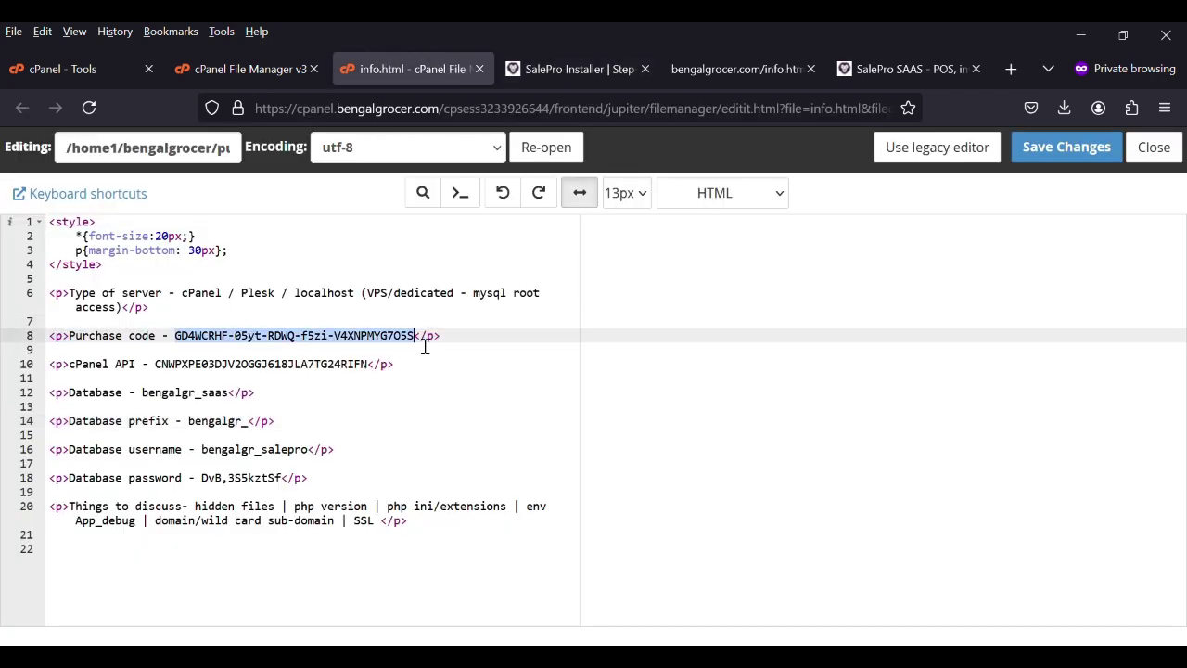
{"action": "key", "text": "ctrl+c"}
{"action": "left_click", "coordinate": [555, 69]}
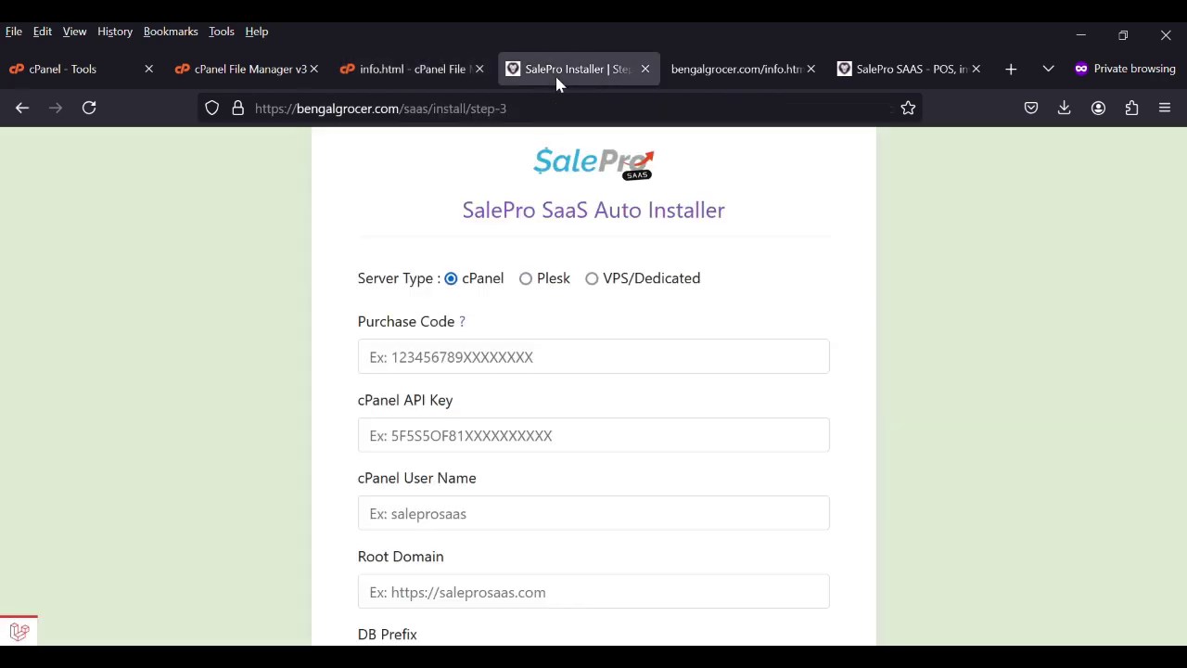
{"action": "left_click", "coordinate": [513, 367]}
{"action": "key", "text": "ctrl+v"}
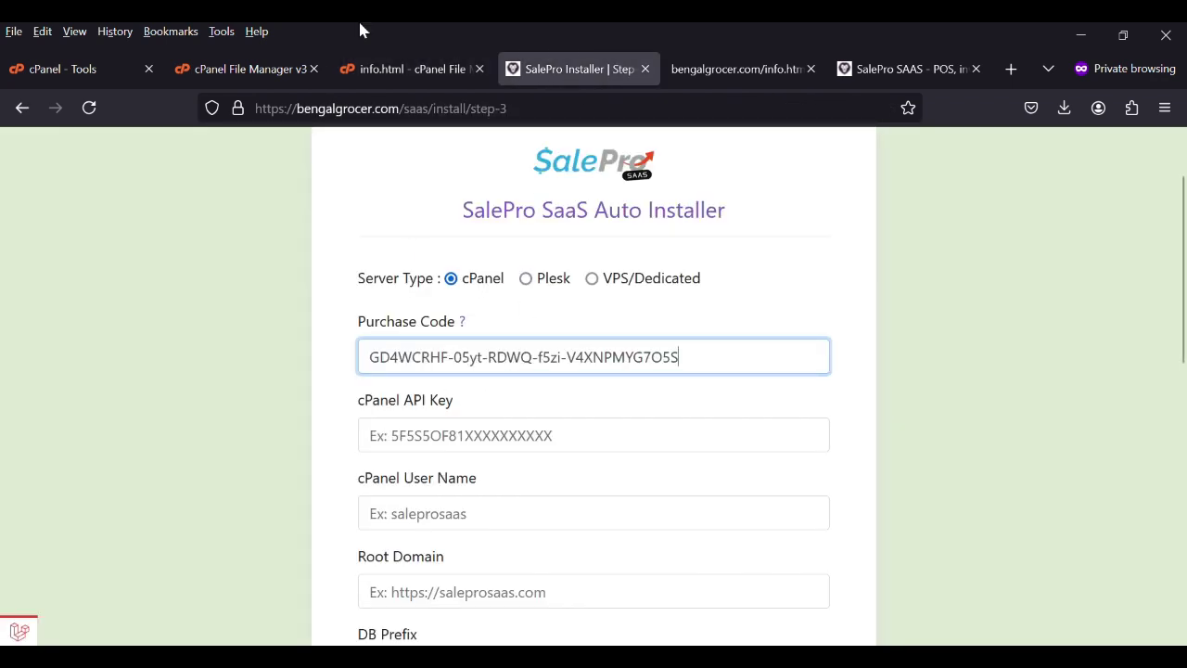
{"action": "left_click", "coordinate": [399, 68]}
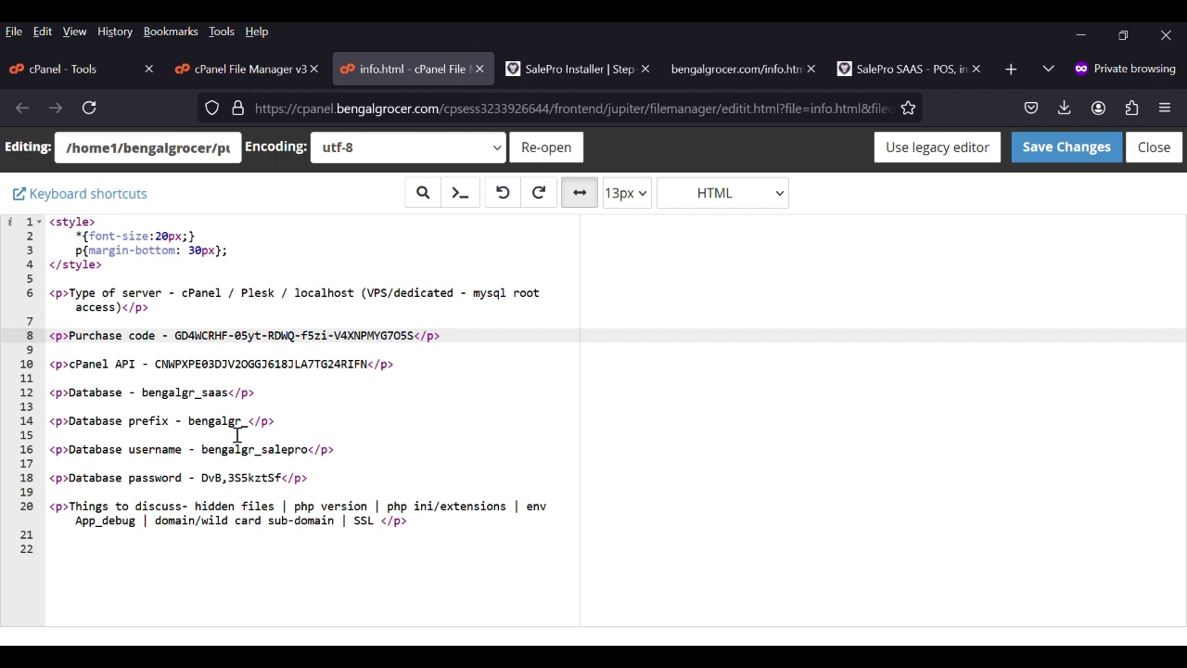
{"action": "left_click_drag", "start_coordinate": [155, 372], "coordinate": [374, 377]}
{"action": "double_click", "coordinate": [206, 393]}
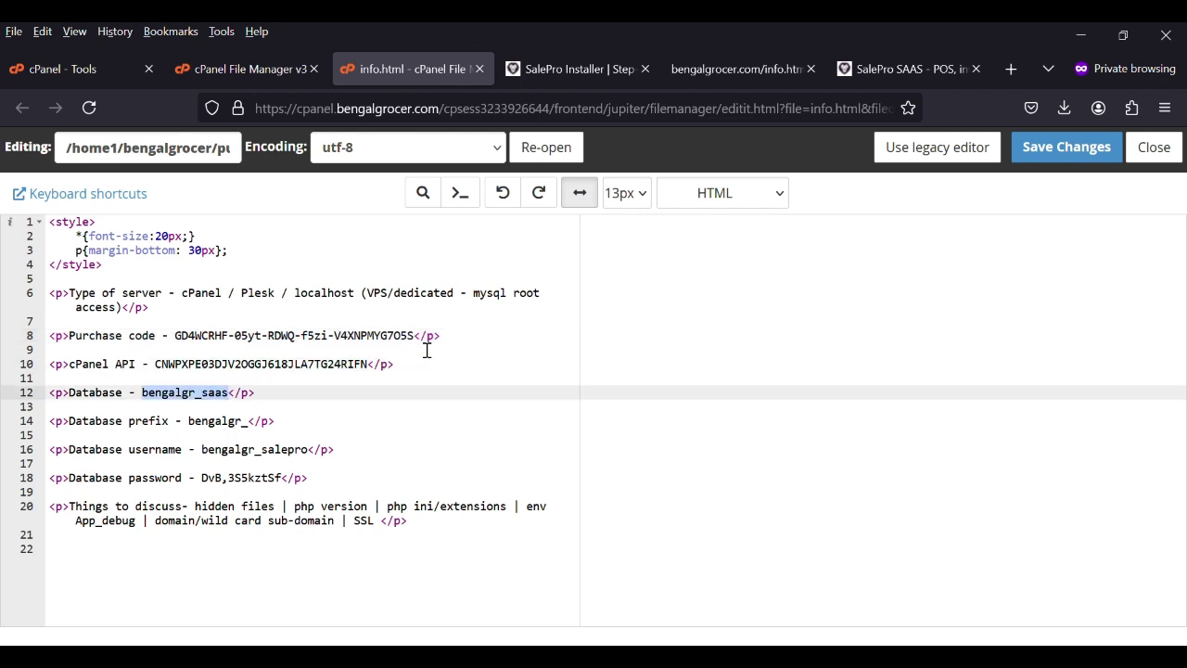
{"action": "left_click", "coordinate": [545, 72]}
{"action": "scroll", "coordinate": [501, 487], "scroll_direction": "down", "scroll_amount": 3}
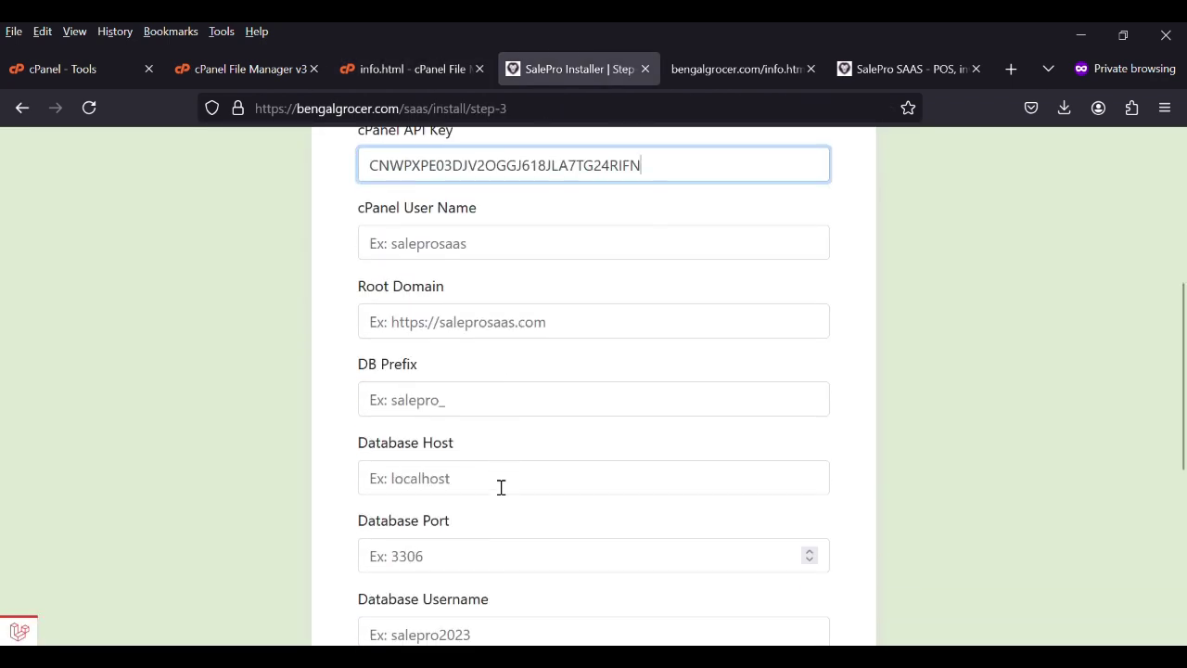
{"action": "key", "text": "Tab"}
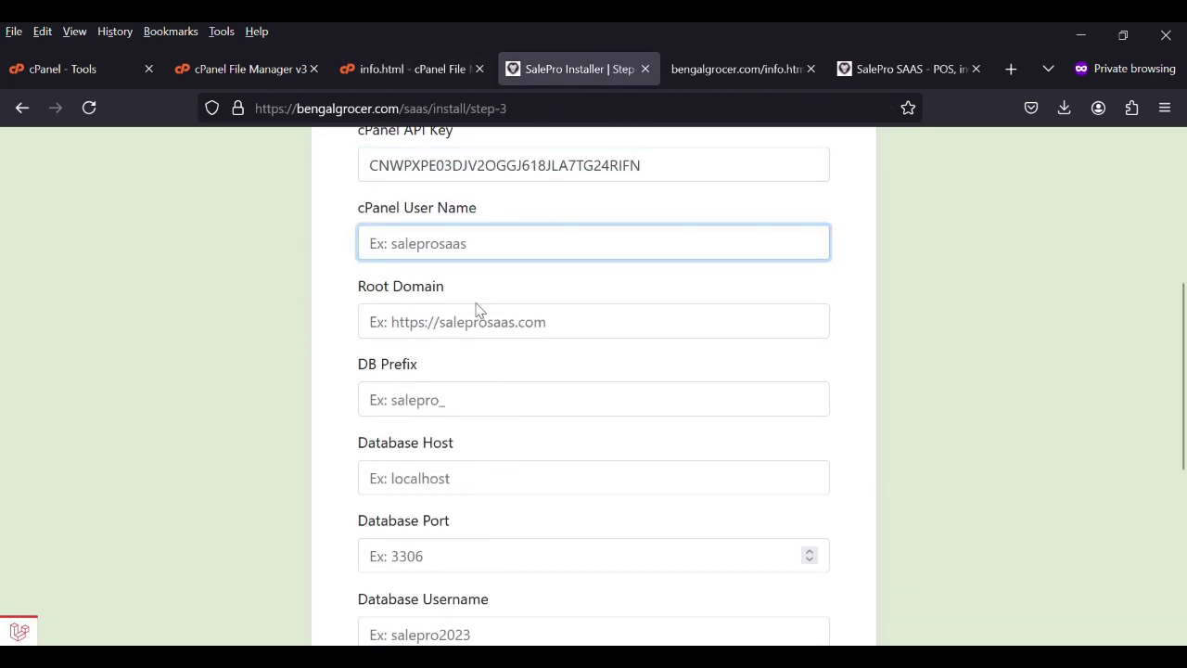
{"action": "scroll", "coordinate": [446, 488], "scroll_direction": "down", "scroll_amount": 2}
{"action": "left_click", "coordinate": [433, 442]}
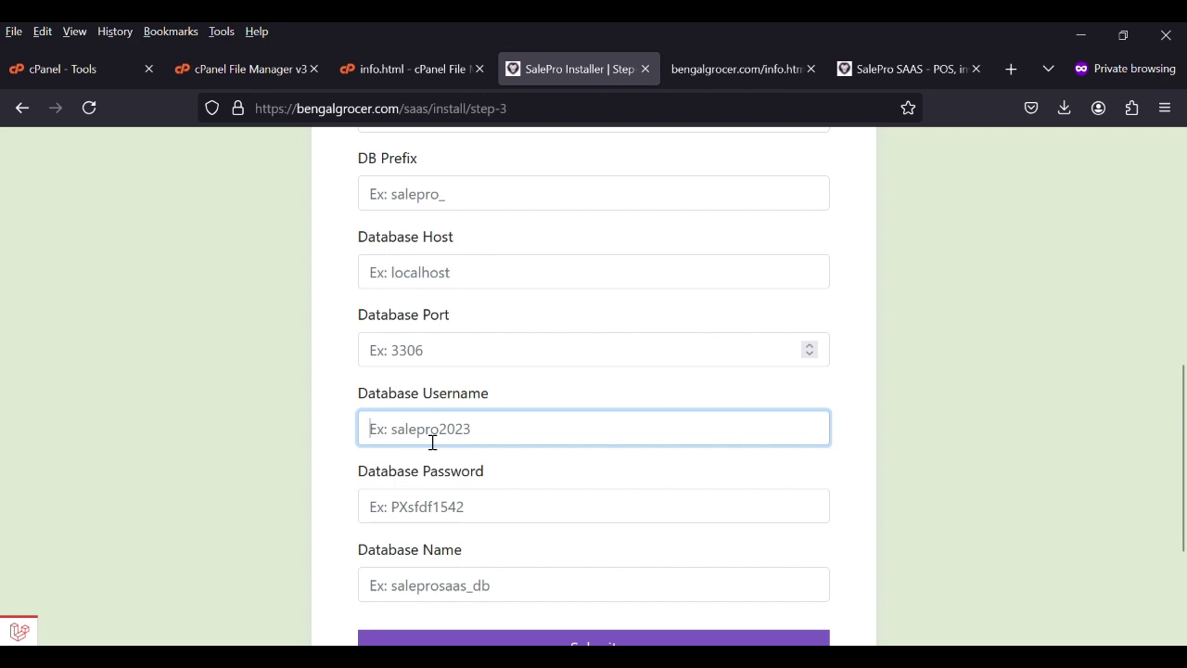
{"action": "left_click", "coordinate": [434, 585]}
{"action": "key", "text": "ctrl+v"}
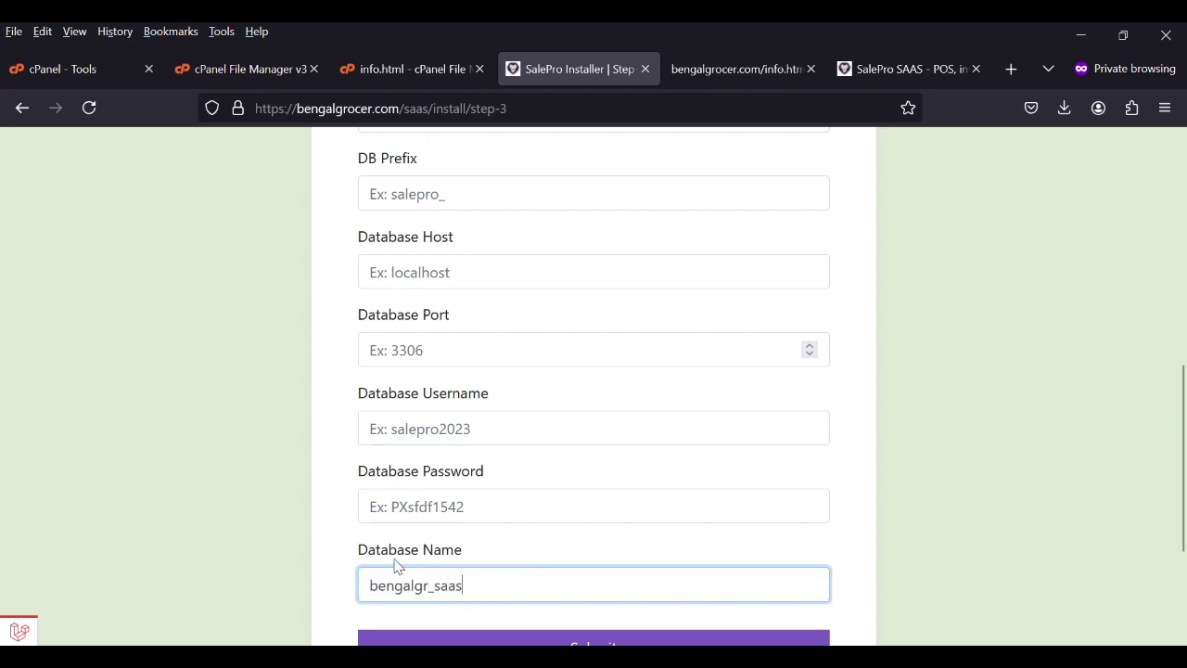
{"action": "key", "text": "ctrl+v"}
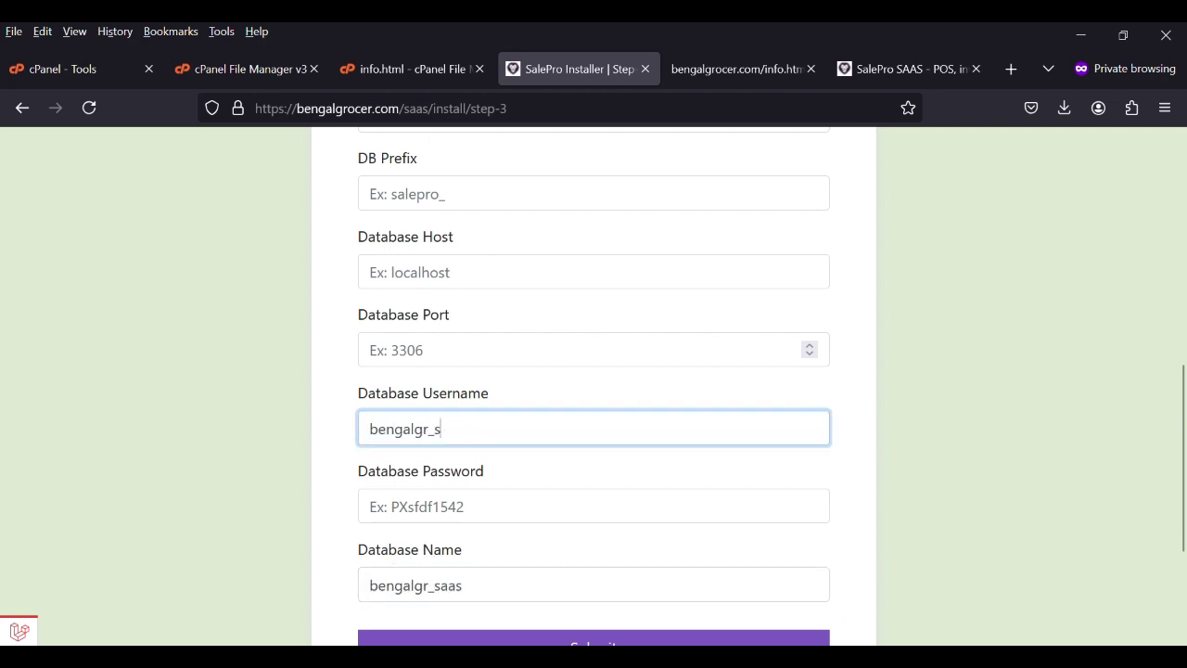
{"action": "type", "text": "alepro"}
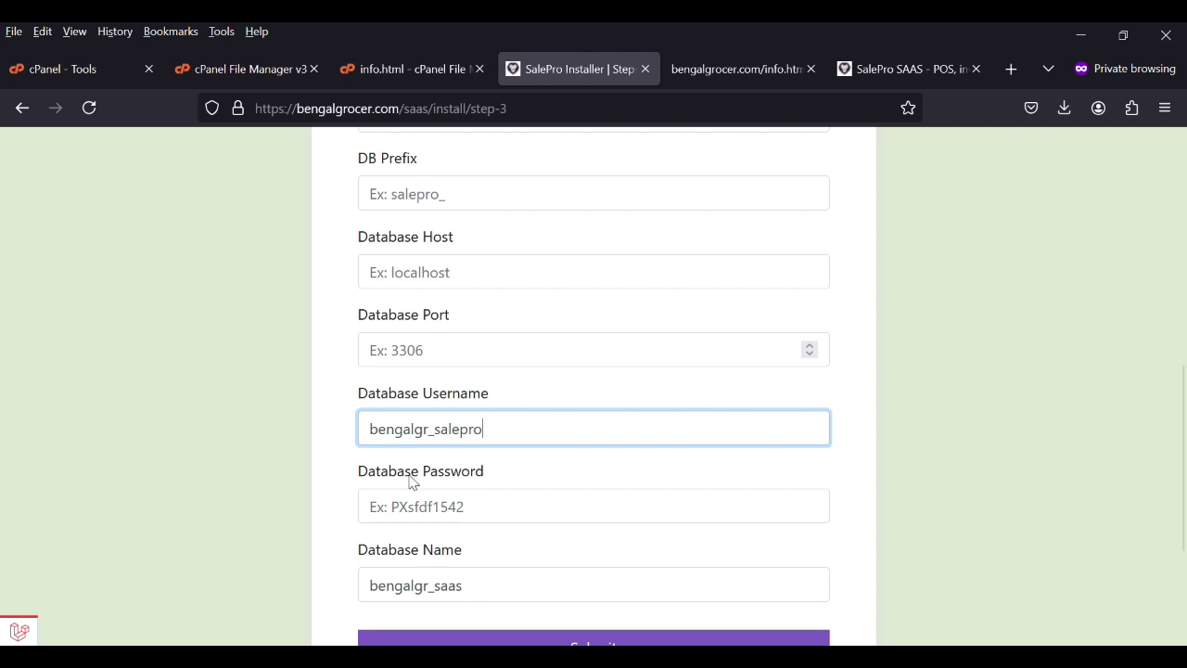
Step: Paste the database password from info.html into the Database Password field
{"action": "left_click", "coordinate": [381, 70]}
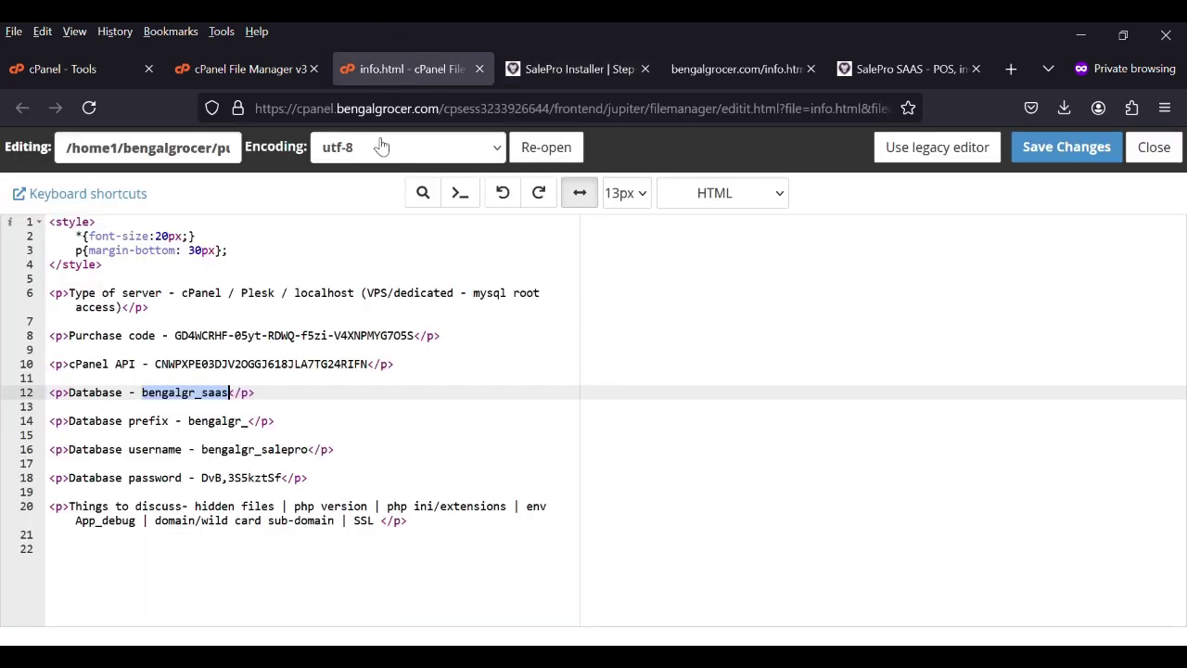
{"action": "left_click", "coordinate": [291, 484]}
{"action": "key", "text": "shift+Left"}
{"action": "key", "text": "shift+Left"}
{"action": "key", "text": "shift+Left"}
{"action": "key", "text": "shift+Left"}
{"action": "key", "text": "shift+Left"}
{"action": "key", "text": "shift+Left"}
{"action": "key", "text": "shift+Left"}
{"action": "key", "text": "shift+Left"}
{"action": "key", "text": "shift+Left"}
{"action": "key", "text": "shift+Left"}
{"action": "key", "text": "shift+Left"}
{"action": "key", "text": "shift+Left"}
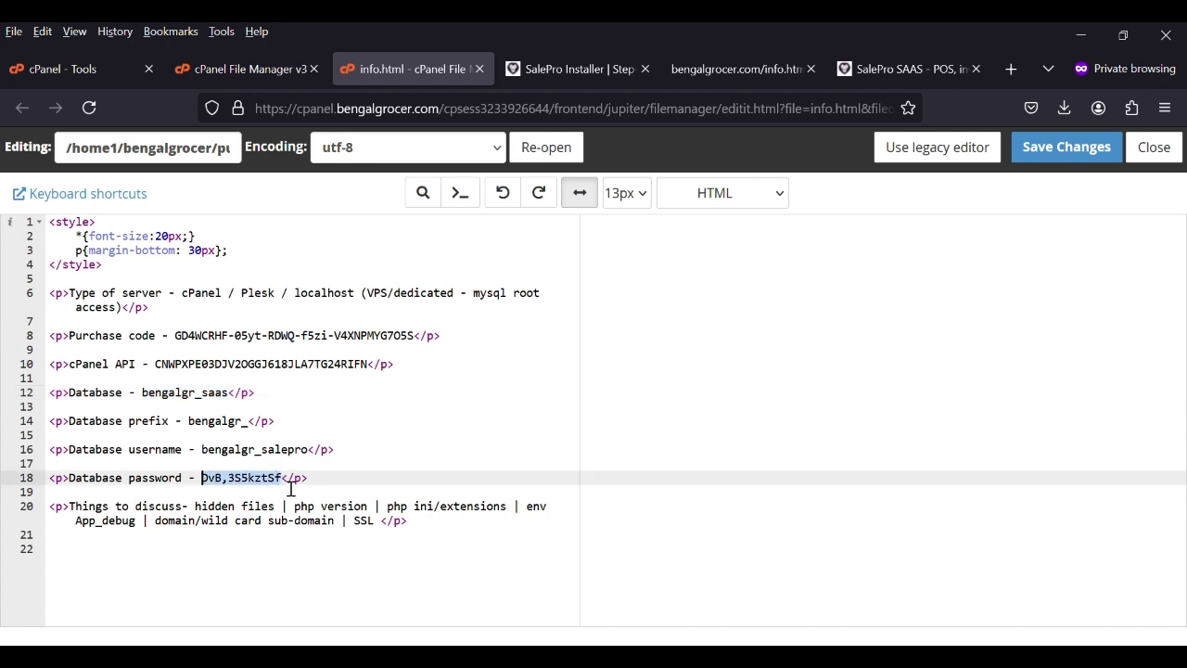
{"action": "left_click", "coordinate": [538, 81]}
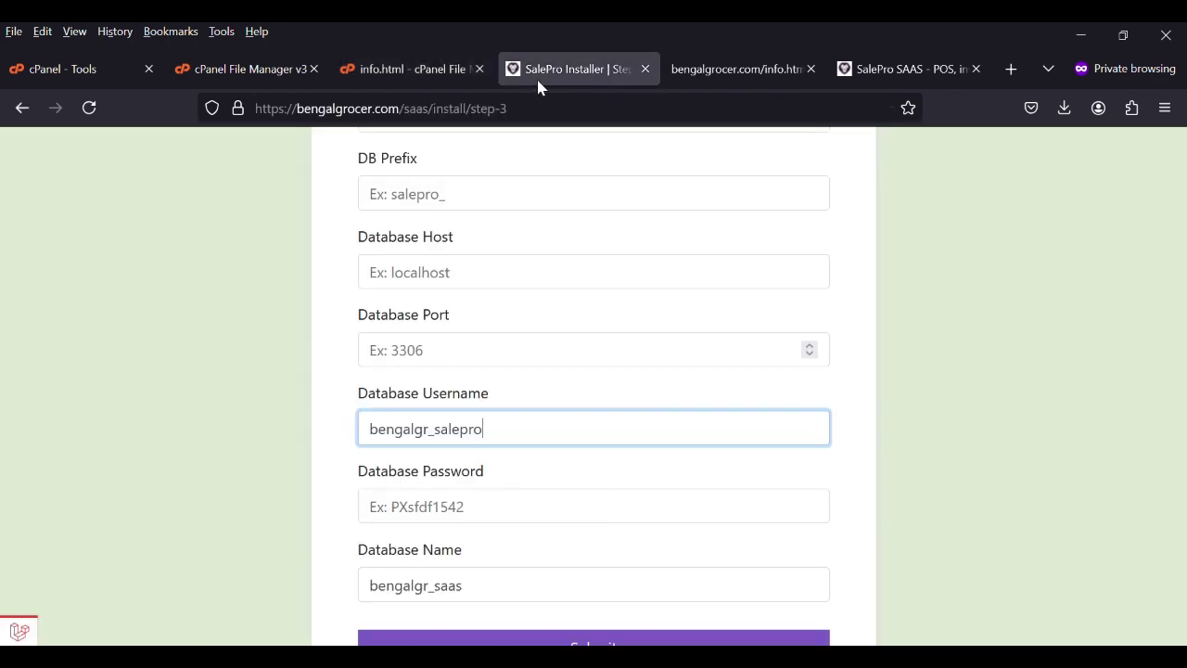
{"action": "left_click", "coordinate": [475, 524]}
{"action": "key", "text": "ctrl+v"}
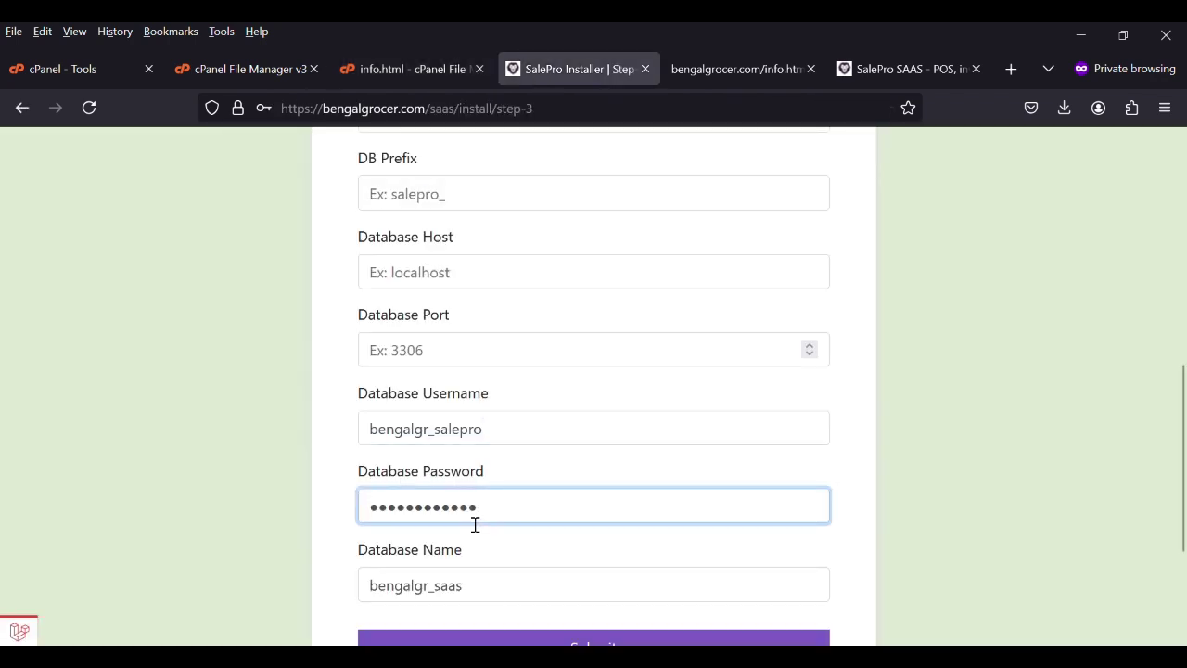
Step: Set Database Port to 3306 and Database Host to localhost
{"action": "left_click", "coordinate": [464, 351]}
{"action": "type", "text": "330"}
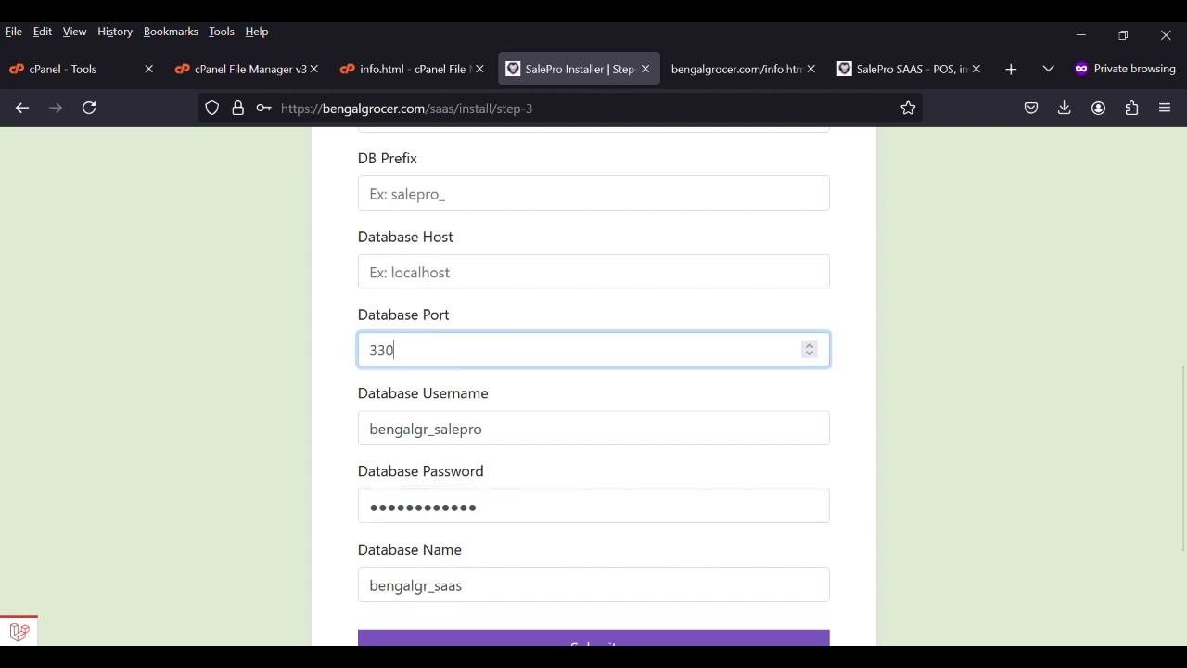
{"action": "type", "text": "6"}
{"action": "left_click", "coordinate": [501, 286]}
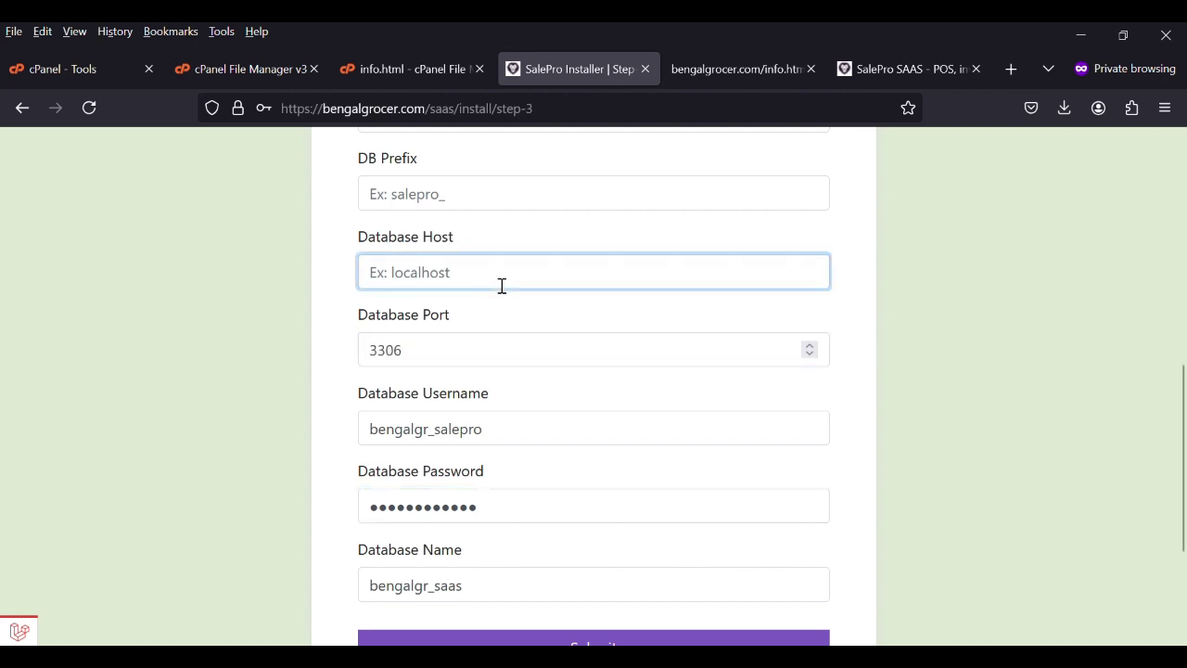
{"action": "type", "text": "localhost"}
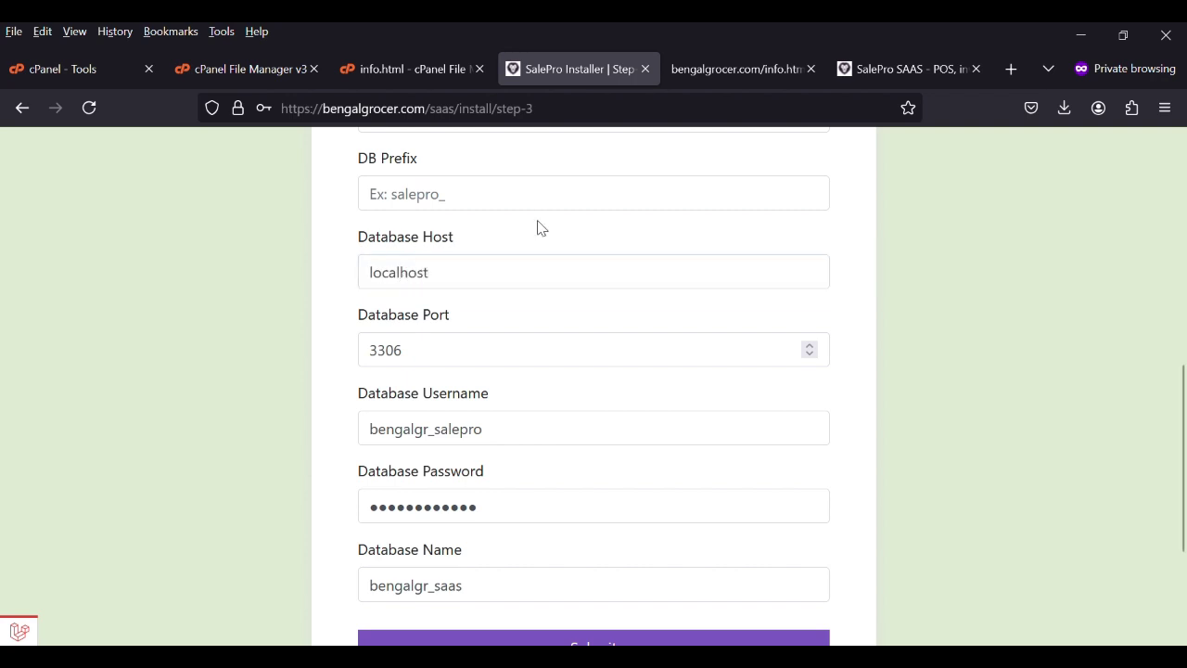
{"action": "left_click", "coordinate": [538, 223]}
{"action": "scroll", "coordinate": [460, 285], "scroll_direction": "up", "scroll_amount": 4}
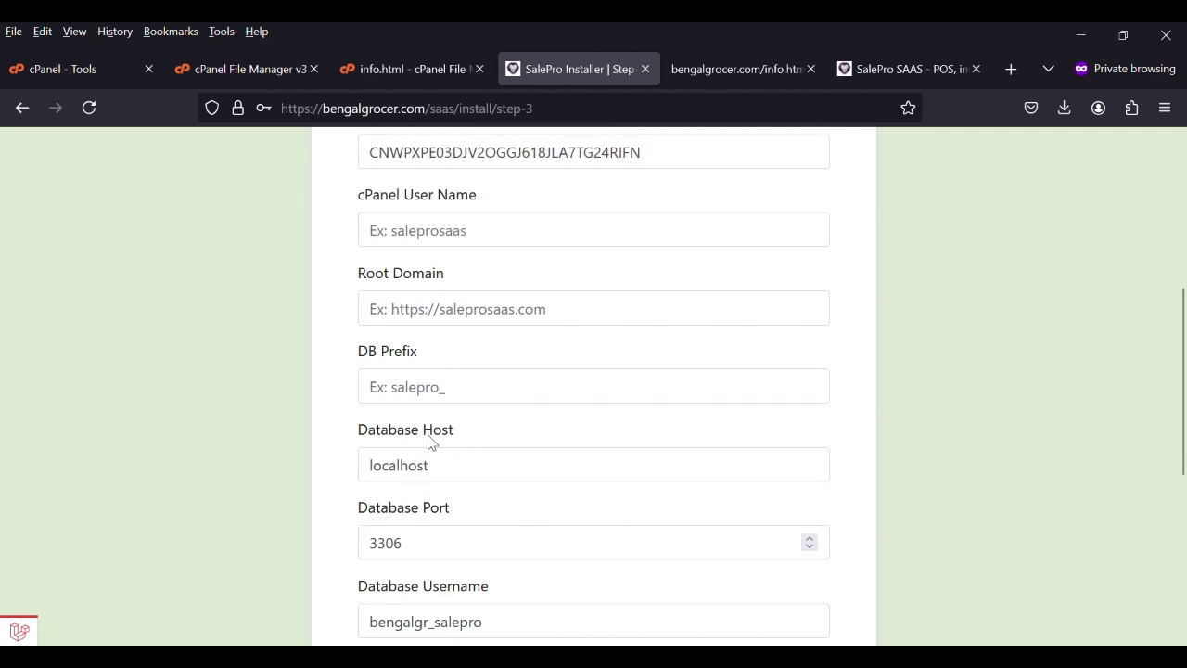
{"action": "left_click", "coordinate": [440, 109]}
{"action": "left_click", "coordinate": [440, 109]}
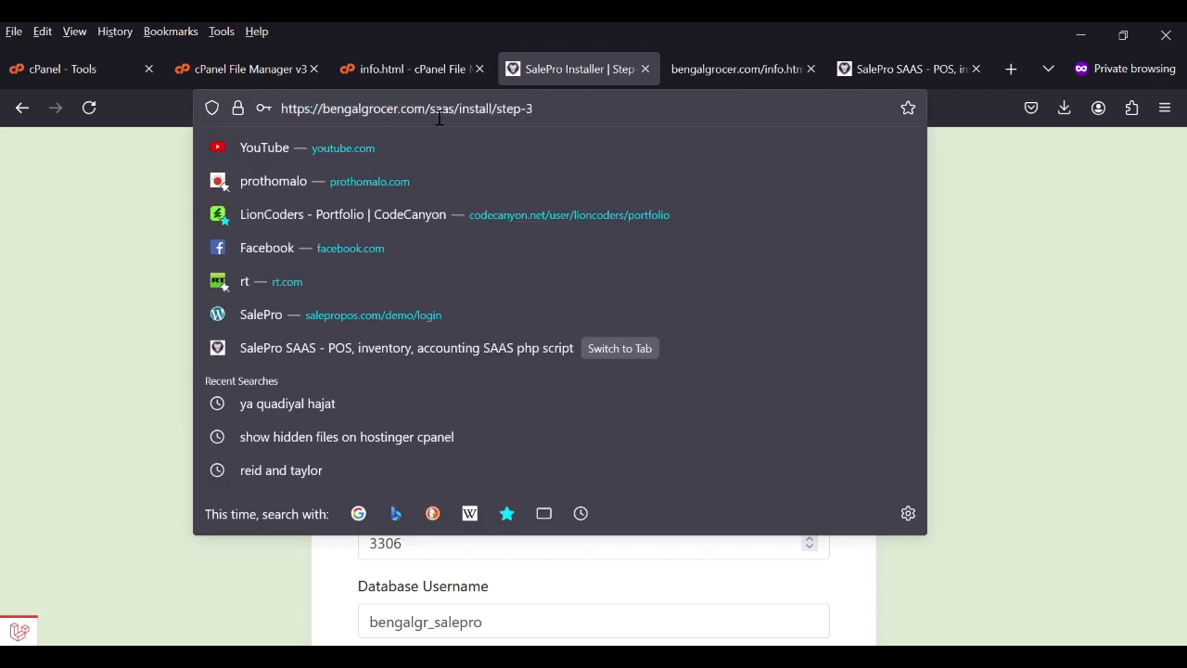
{"action": "key", "text": "shift+Left"}
{"action": "key", "text": "shift+Left"}
{"action": "key", "text": "shift+Left"}
{"action": "key", "text": "shift+Left"}
{"action": "key", "text": "shift+Left"}
{"action": "key", "text": "shift+Left"}
{"action": "key", "text": "shift+Left"}
{"action": "key", "text": "shift+Left"}
{"action": "key", "text": "shift+Left"}
{"action": "key", "text": "shift+Left"}
{"action": "key", "text": "shift+Left"}
{"action": "key", "text": "shift+Left"}
{"action": "key", "text": "shift+Left"}
{"action": "key", "text": "shift+Left"}
{"action": "key", "text": "shift+Left"}
{"action": "key", "text": "shift+Left"}
{"action": "key", "text": "shift+Left"}
{"action": "key", "text": "shift+Left"}
{"action": "key", "text": "shift+Left"}
{"action": "key", "text": "shift+Left"}
{"action": "key", "text": "ctrl+c"}
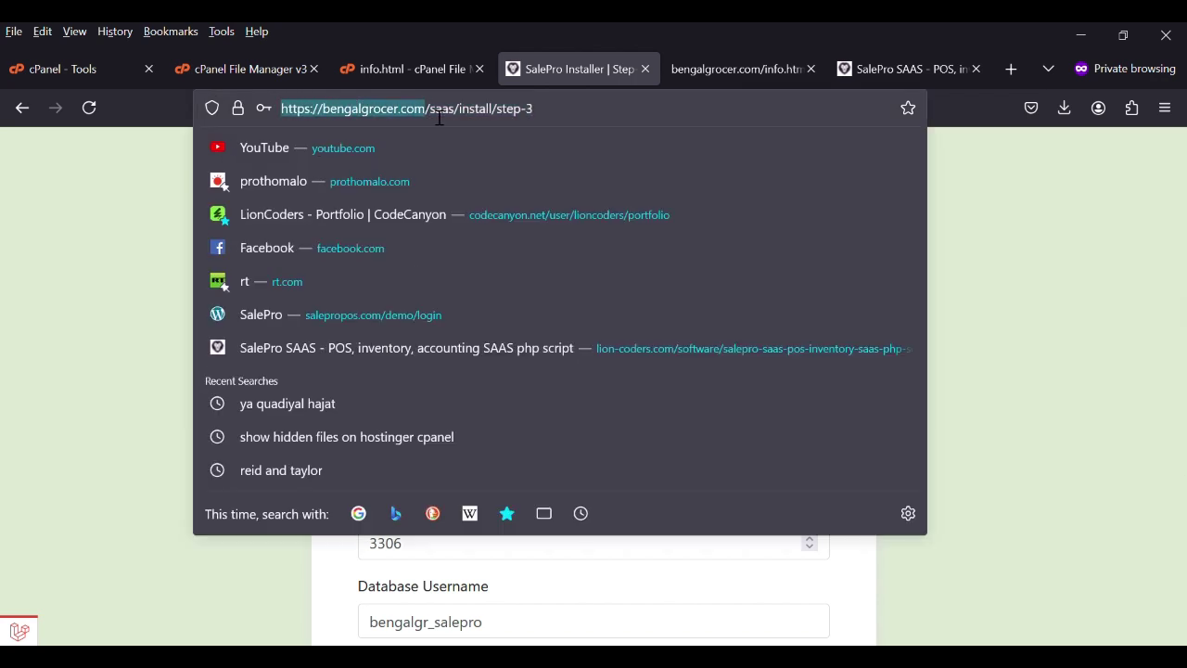
{"action": "left_click", "coordinate": [1005, 300]}
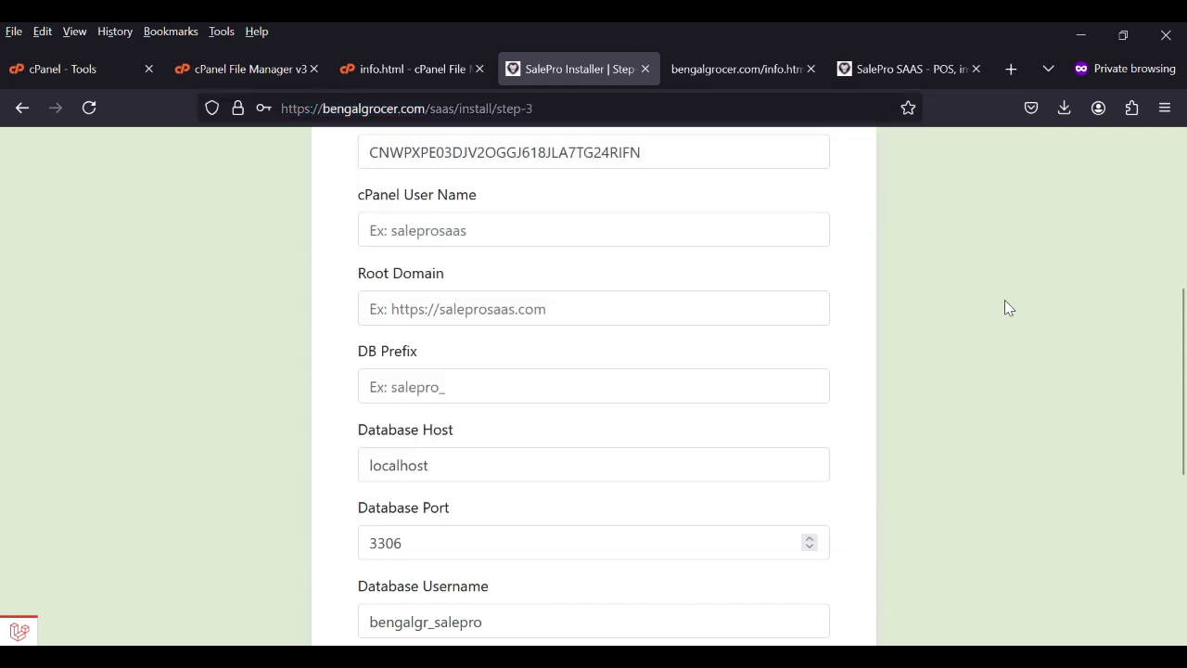
{"action": "left_click", "coordinate": [522, 315]}
{"action": "key", "text": "ctrl+v"}
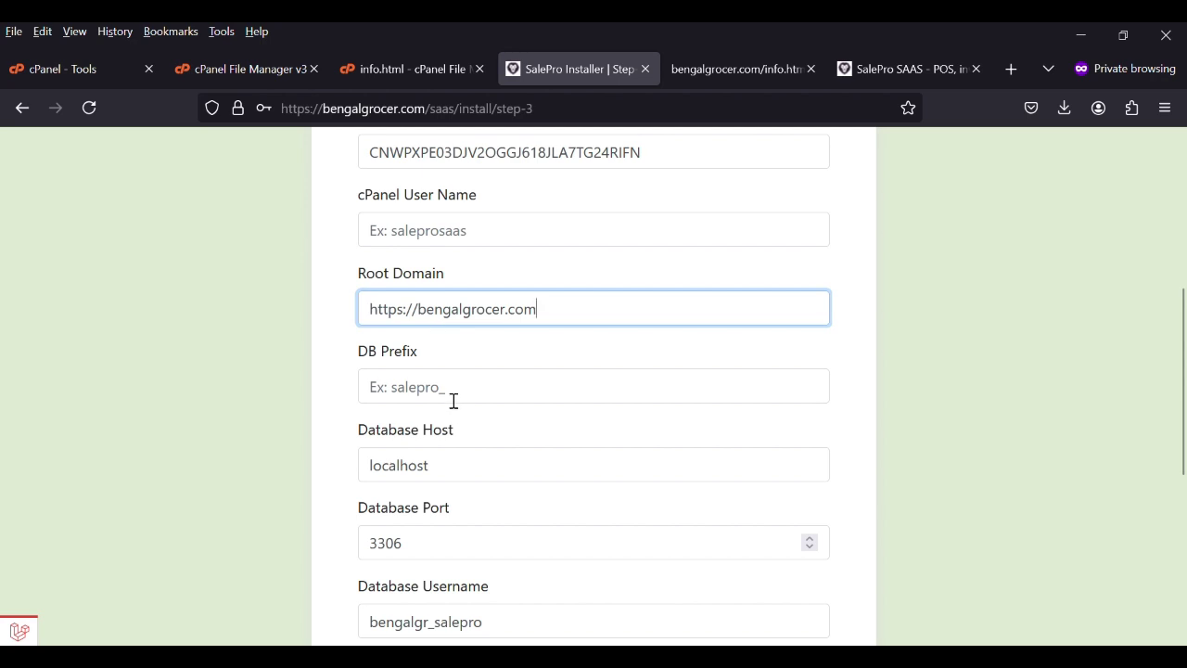
Step: Paste the database username into DB Prefix and trim it to bengalgr_
{"action": "double_click", "coordinate": [434, 633]}
{"action": "key", "text": "ctrl+c"}
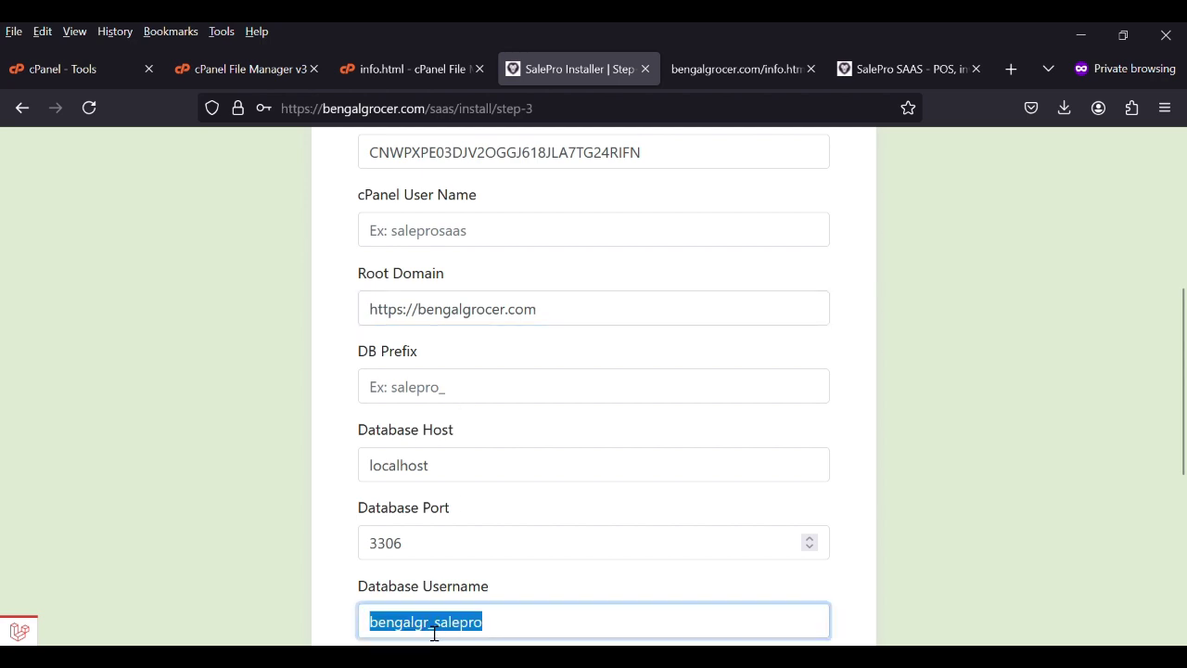
{"action": "left_click", "coordinate": [465, 404]}
{"action": "key", "text": "ctrl+v"}
{"action": "key", "text": "BackSpace"}
{"action": "key", "text": "BackSpace"}
{"action": "key", "text": "BackSpace"}
{"action": "key", "text": "BackSpace"}
{"action": "key", "text": "BackSpace"}
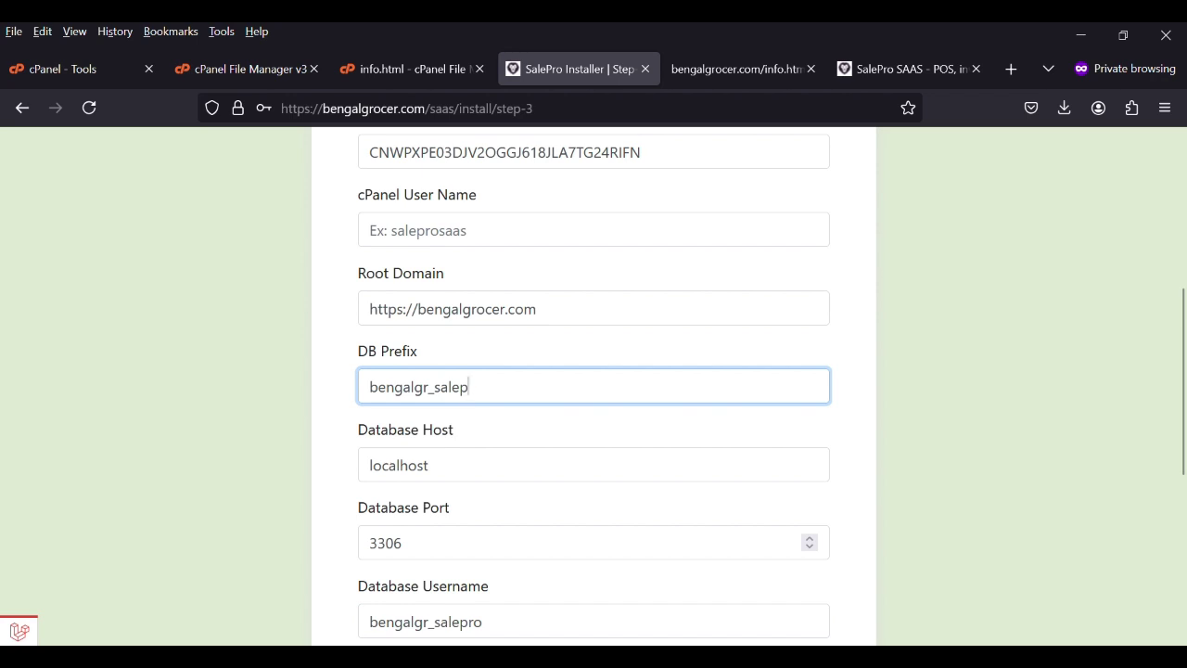
{"action": "key", "text": "BackSpace"}
{"action": "key", "text": "BackSpace"}
Step: Copy the cPanel current user from the cPanel tools page into cPanel User Name
{"action": "left_click", "coordinate": [90, 72]}
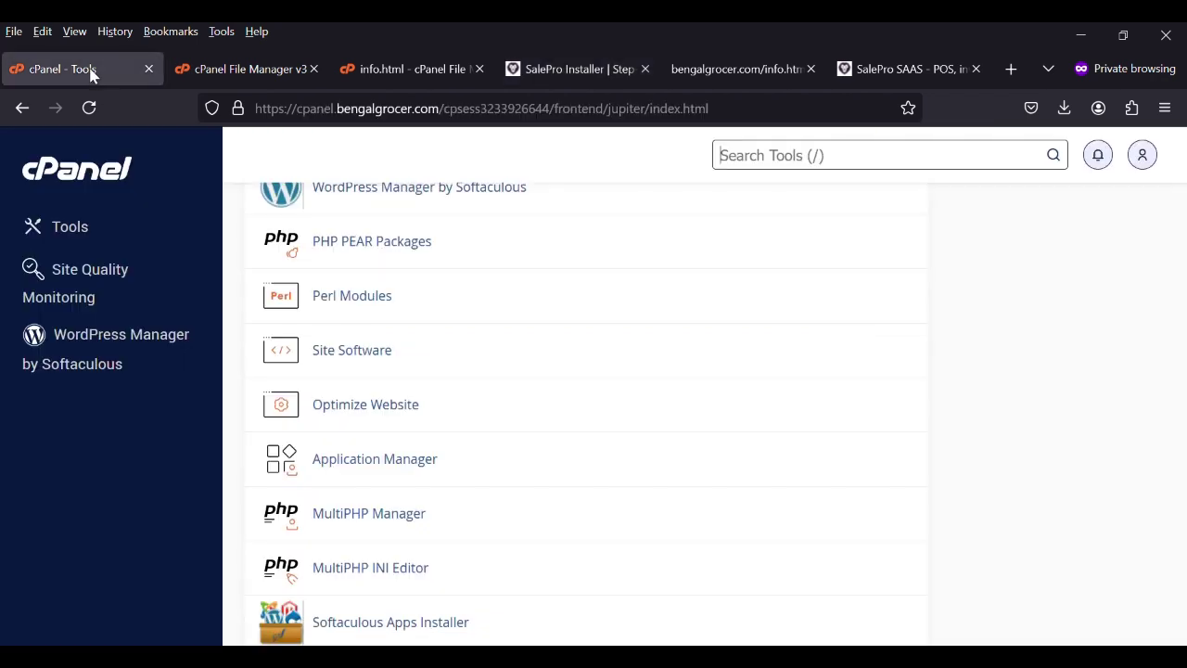
{"action": "scroll", "coordinate": [840, 368], "scroll_direction": "up", "scroll_amount": 10}
{"action": "scroll", "coordinate": [845, 371], "scroll_direction": "up", "scroll_amount": 10}
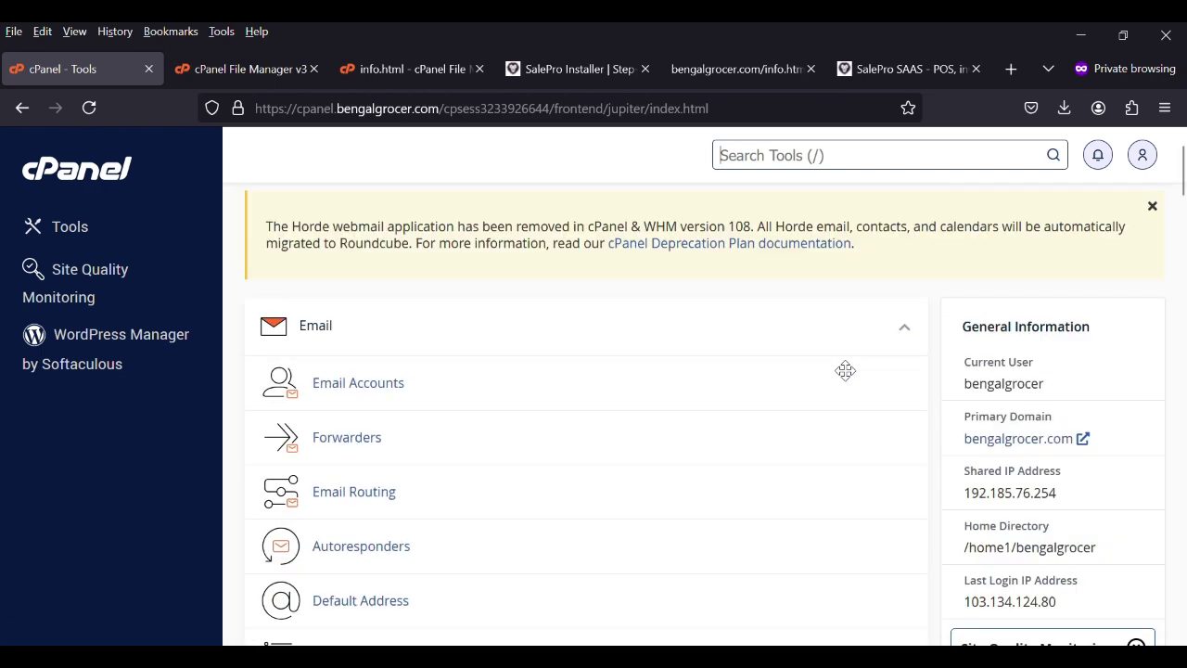
{"action": "double_click", "coordinate": [1009, 436]}
{"action": "key", "text": "ctrl+c"}
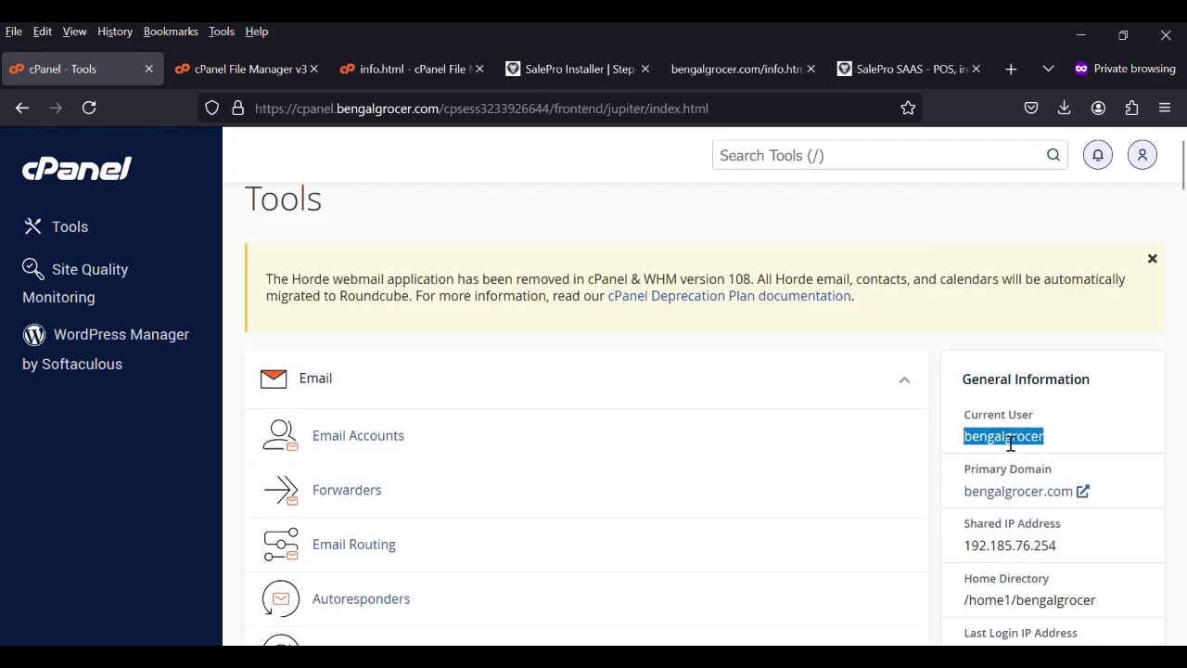
{"action": "left_click", "coordinate": [553, 71]}
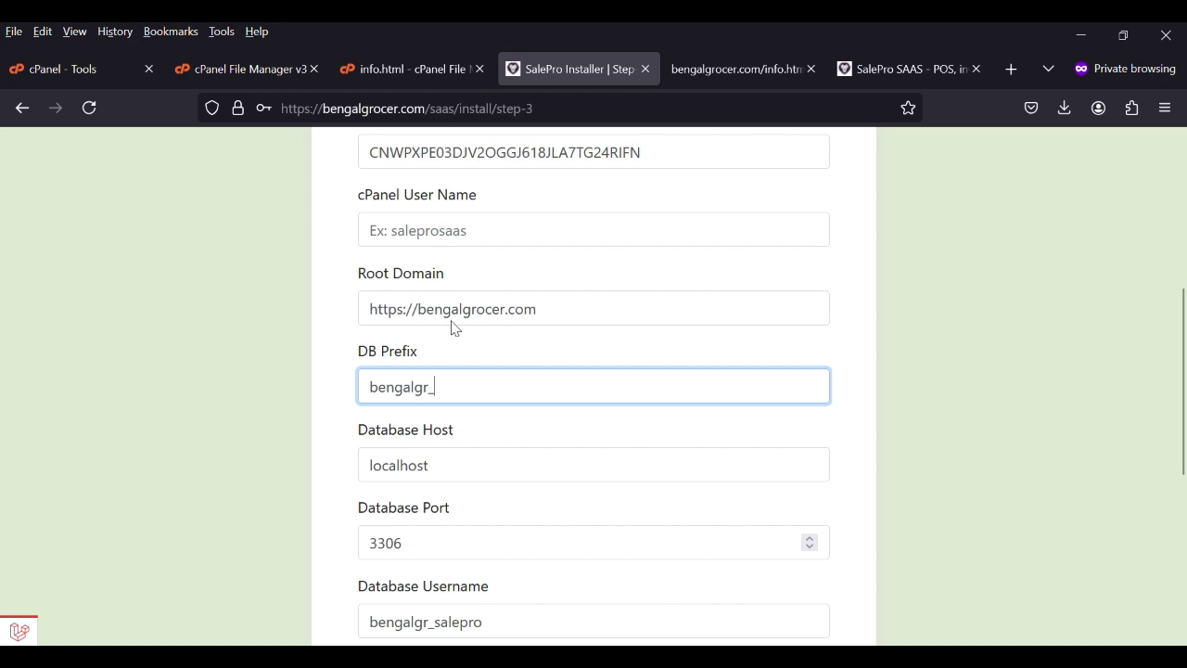
{"action": "left_click", "coordinate": [455, 232]}
{"action": "key", "text": "ctrl+v"}
Step: Review the completed step-3 form and submit the installation settings
{"action": "scroll", "coordinate": [536, 334], "scroll_direction": "down", "scroll_amount": 1}
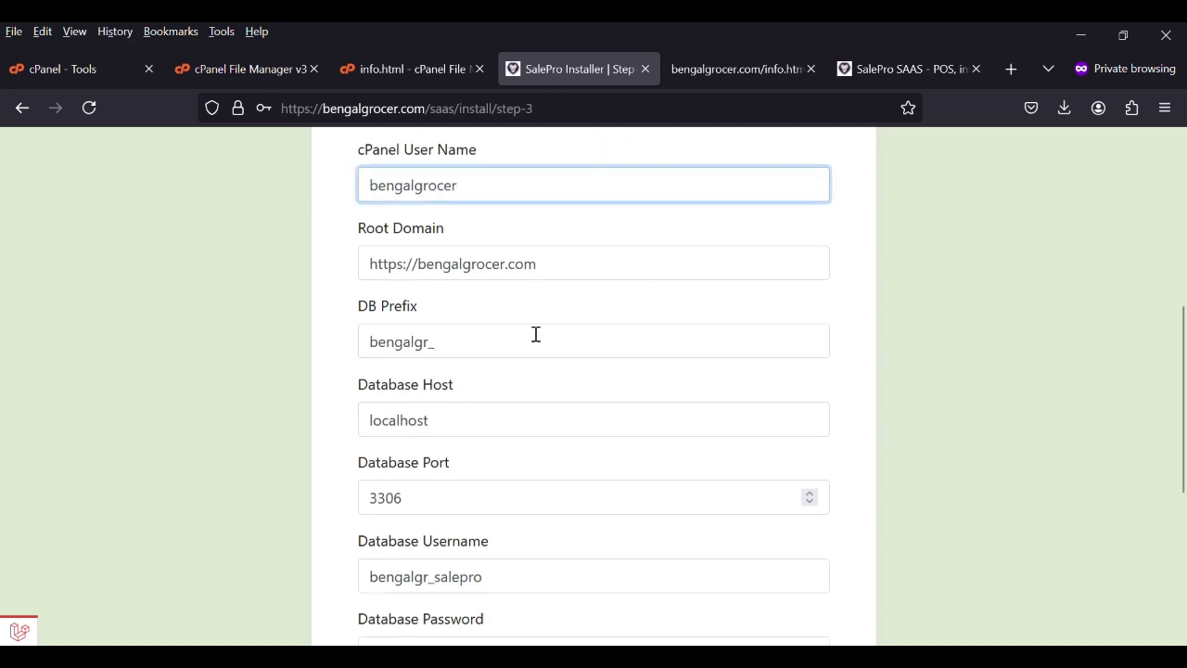
{"action": "scroll", "coordinate": [534, 343], "scroll_direction": "down", "scroll_amount": 4}
{"action": "scroll", "coordinate": [659, 334], "scroll_direction": "up", "scroll_amount": 3}
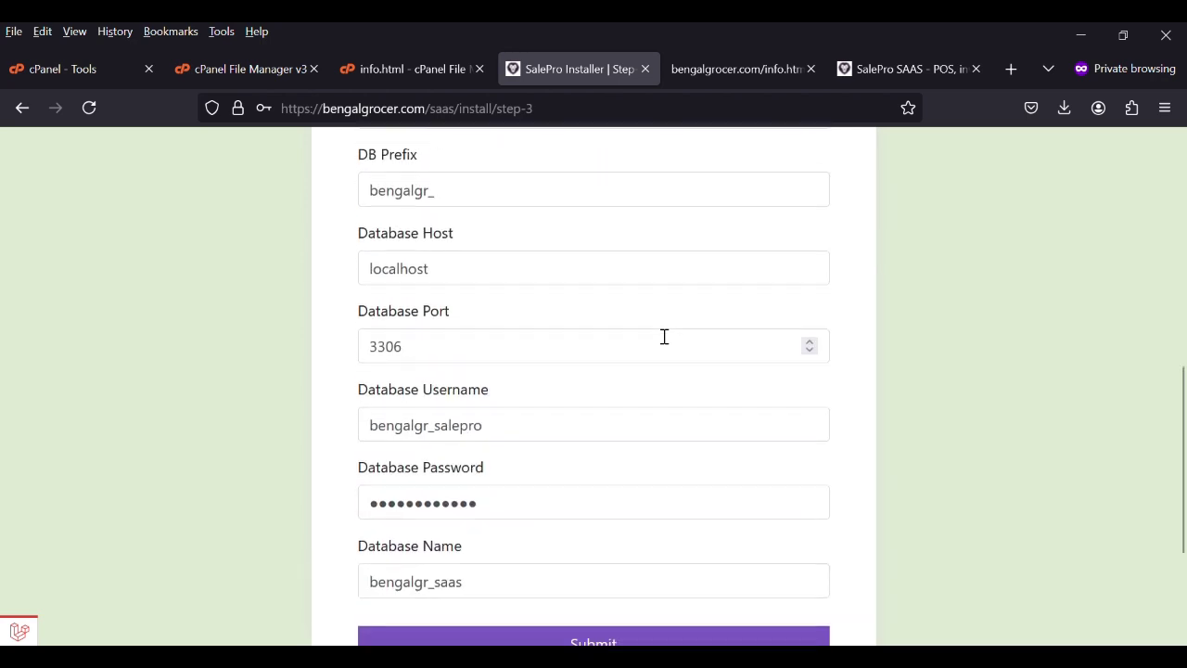
{"action": "scroll", "coordinate": [658, 334], "scroll_direction": "up", "scroll_amount": 4}
{"action": "scroll", "coordinate": [662, 337], "scroll_direction": "down", "scroll_amount": 6}
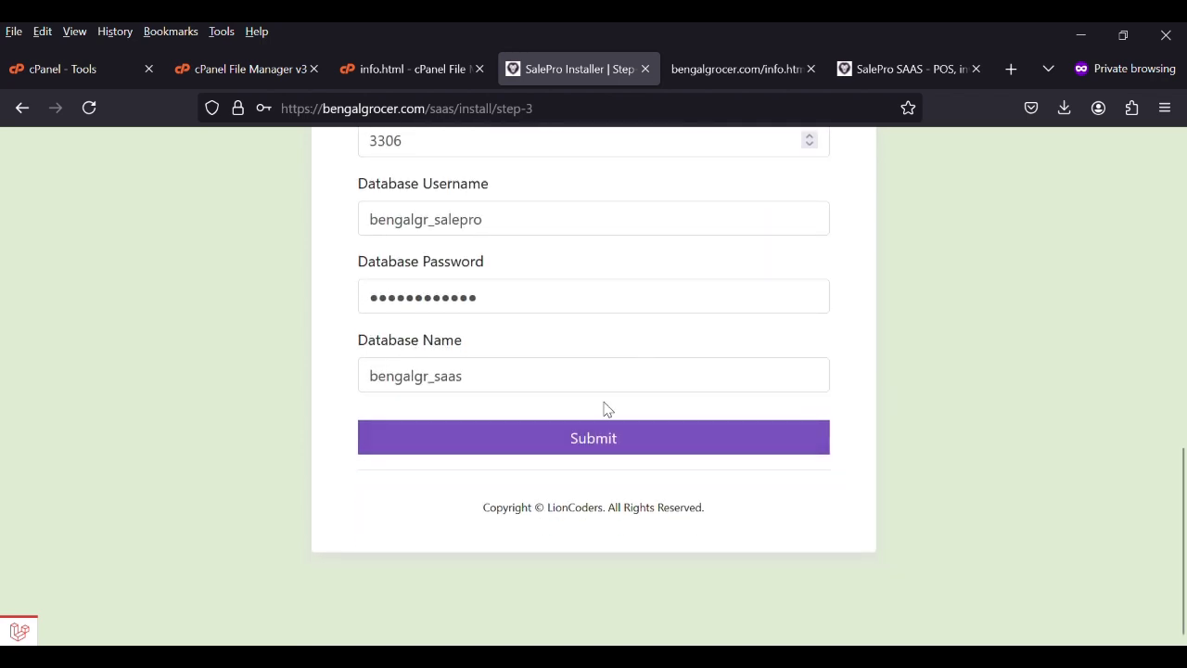
{"action": "left_click", "coordinate": [603, 450]}
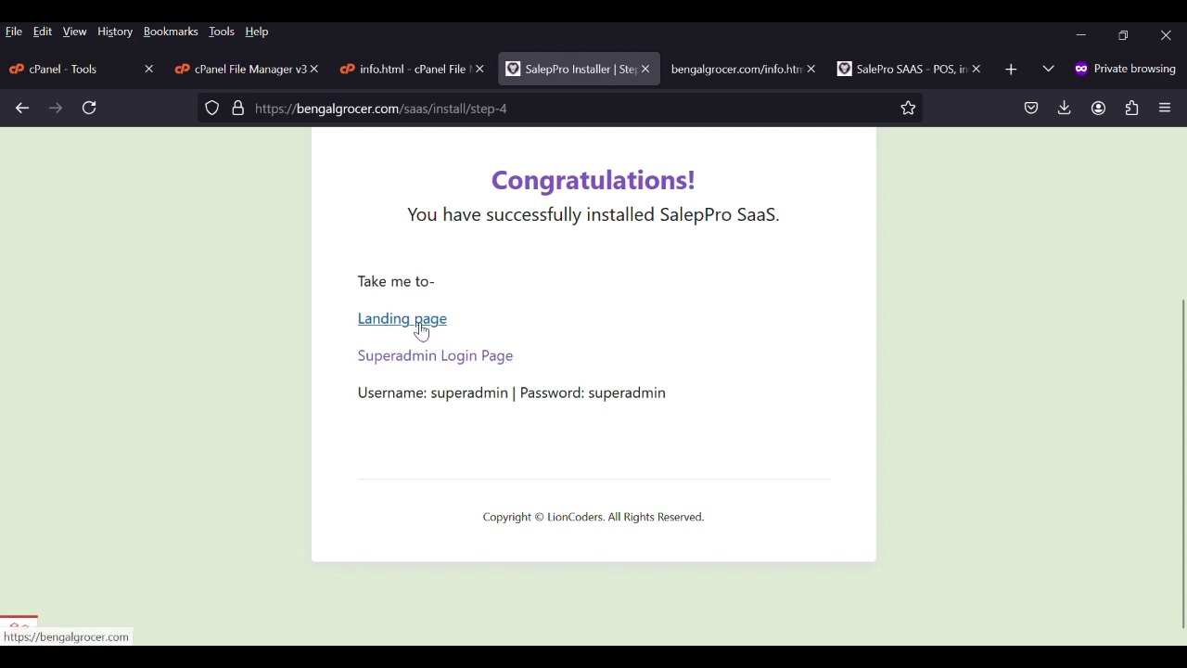
Step: Open the bengalgrocer.com landing page from the Congratulations page and scroll through its sections
{"action": "left_click", "coordinate": [415, 324]}
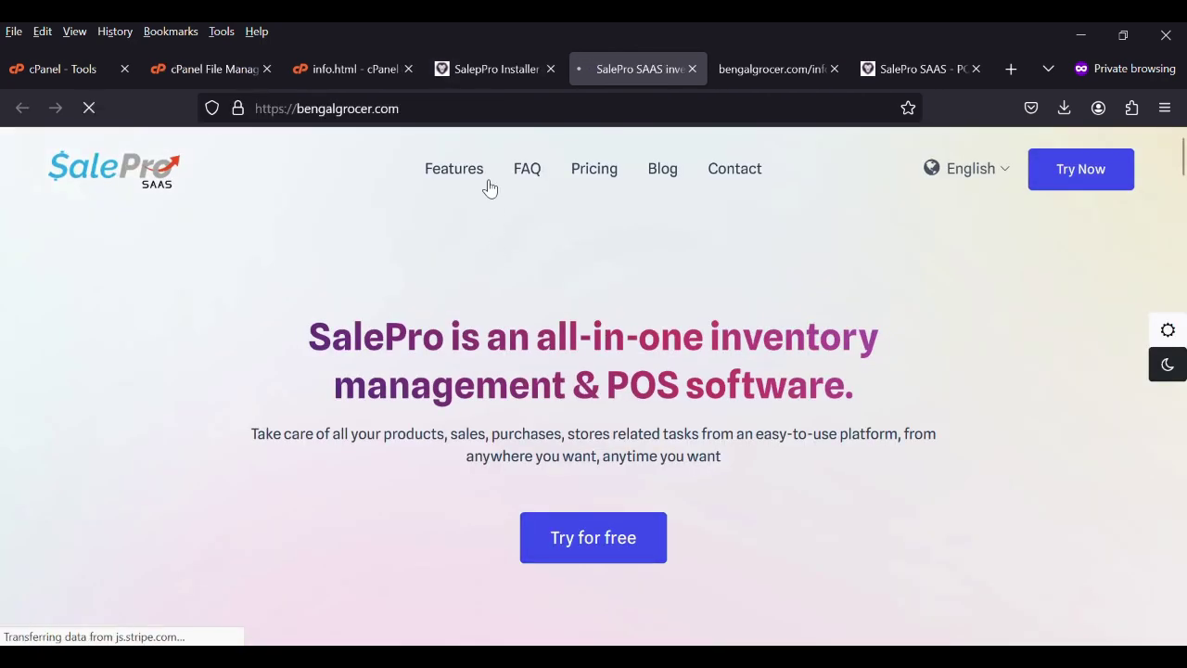
{"action": "scroll", "coordinate": [492, 424], "scroll_direction": "down", "scroll_amount": 10}
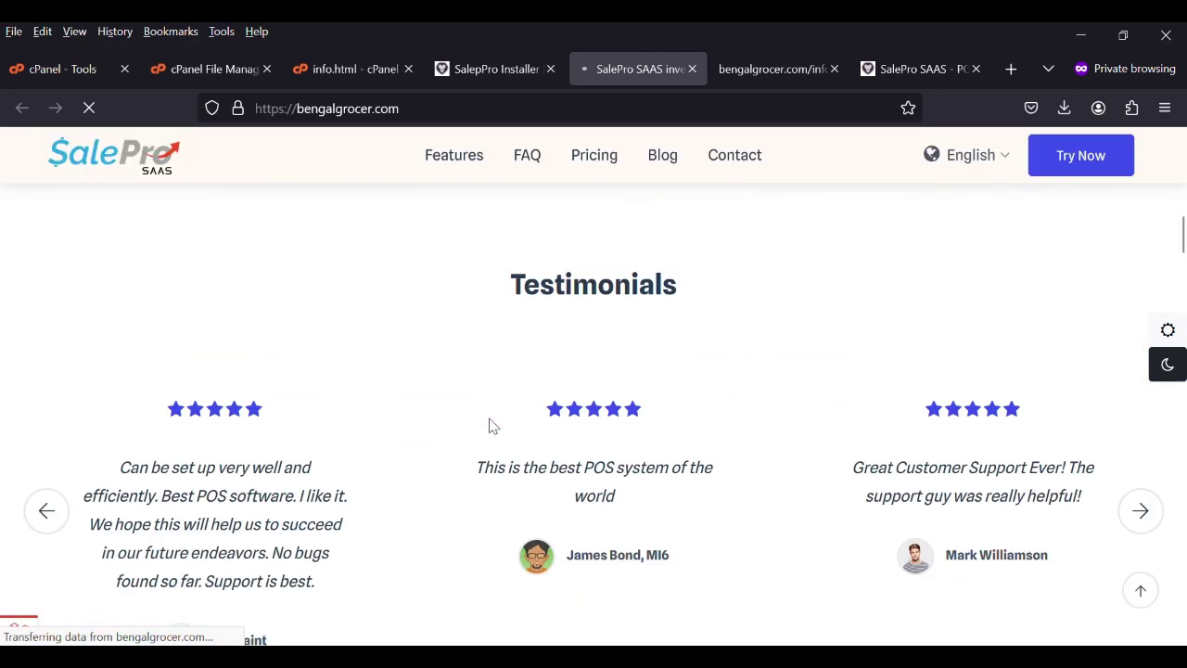
{"action": "scroll", "coordinate": [492, 425], "scroll_direction": "down", "scroll_amount": 20}
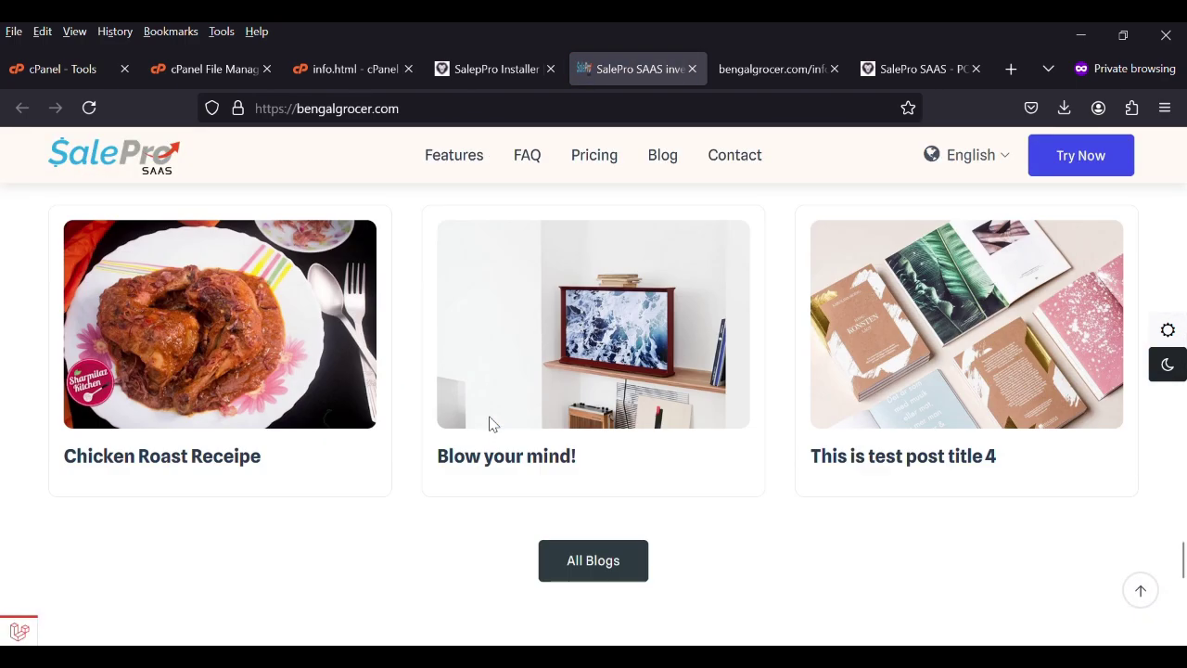
{"action": "scroll", "coordinate": [491, 425], "scroll_direction": "up", "scroll_amount": 12}
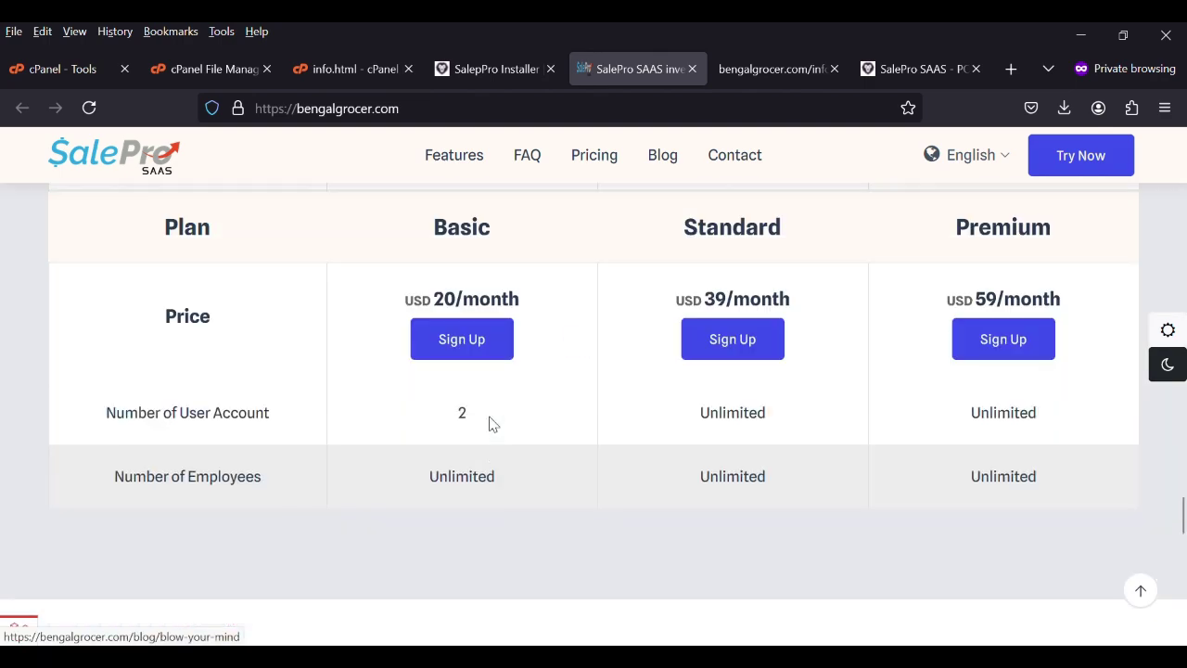
{"action": "scroll", "coordinate": [491, 425], "scroll_direction": "up", "scroll_amount": 18}
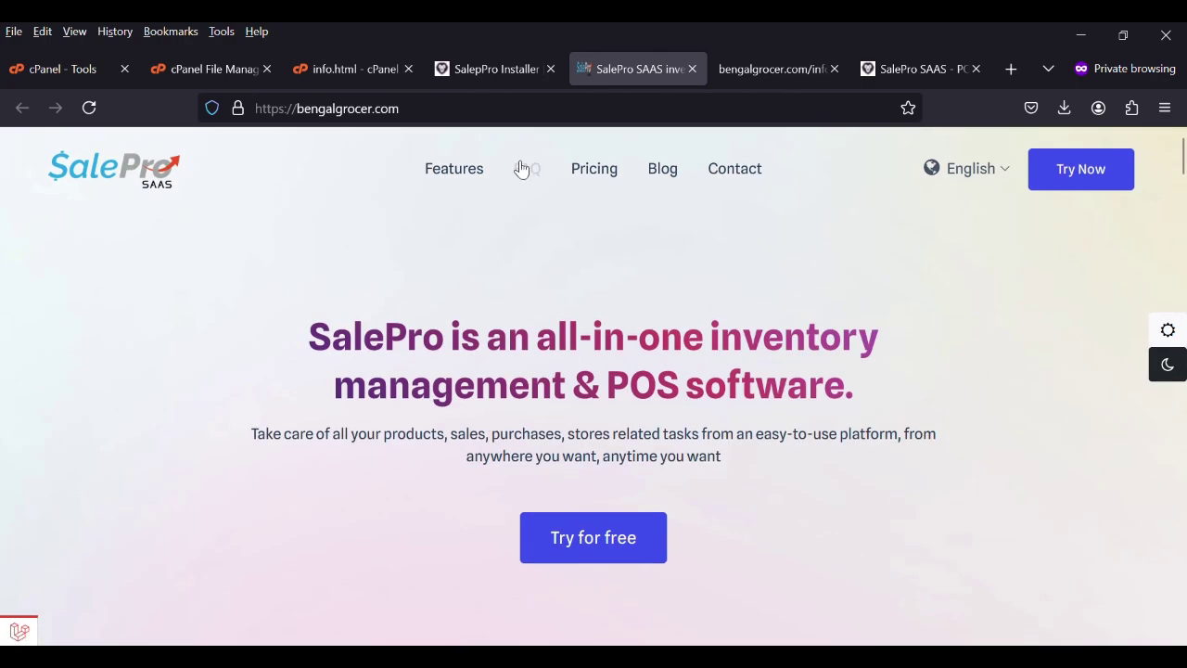
Step: Open the superadmin login page and paste the default username from the Congratulations page into UserName
{"action": "left_click", "coordinate": [467, 69]}
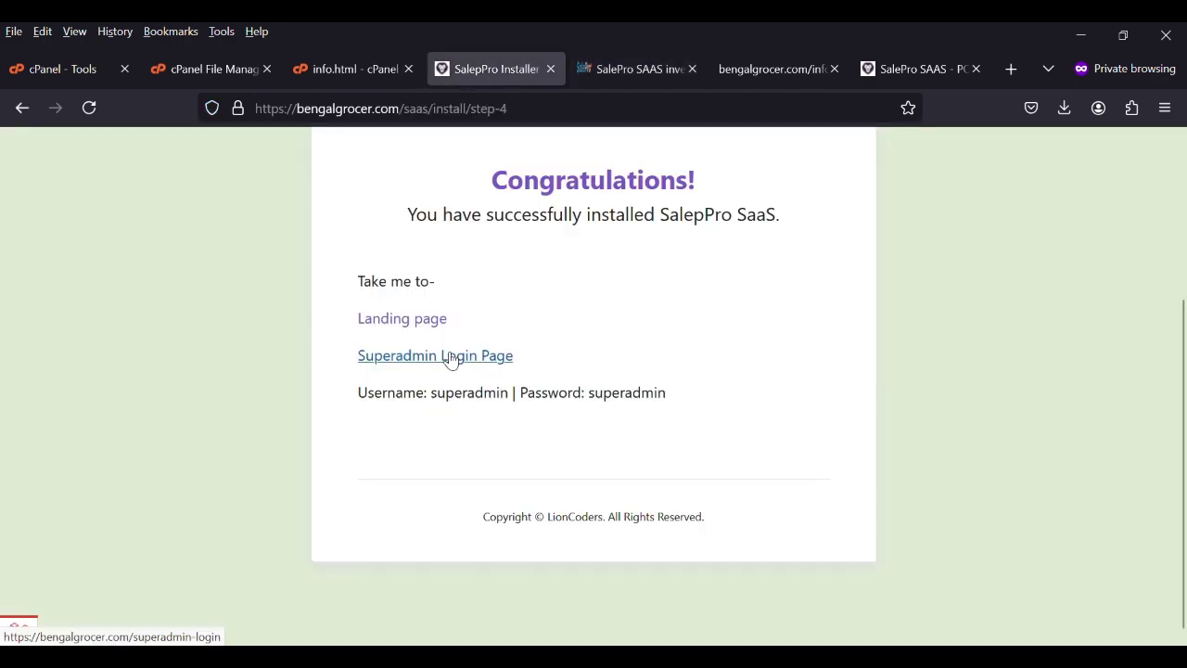
{"action": "left_click", "coordinate": [408, 353]}
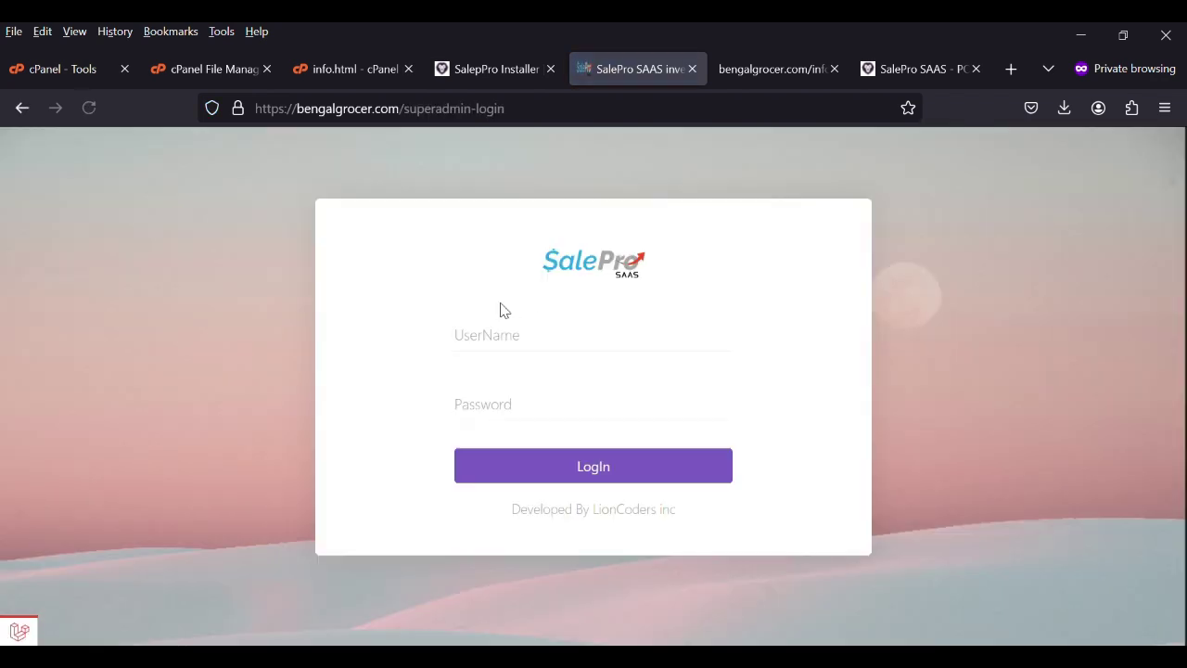
{"action": "left_click", "coordinate": [495, 70]}
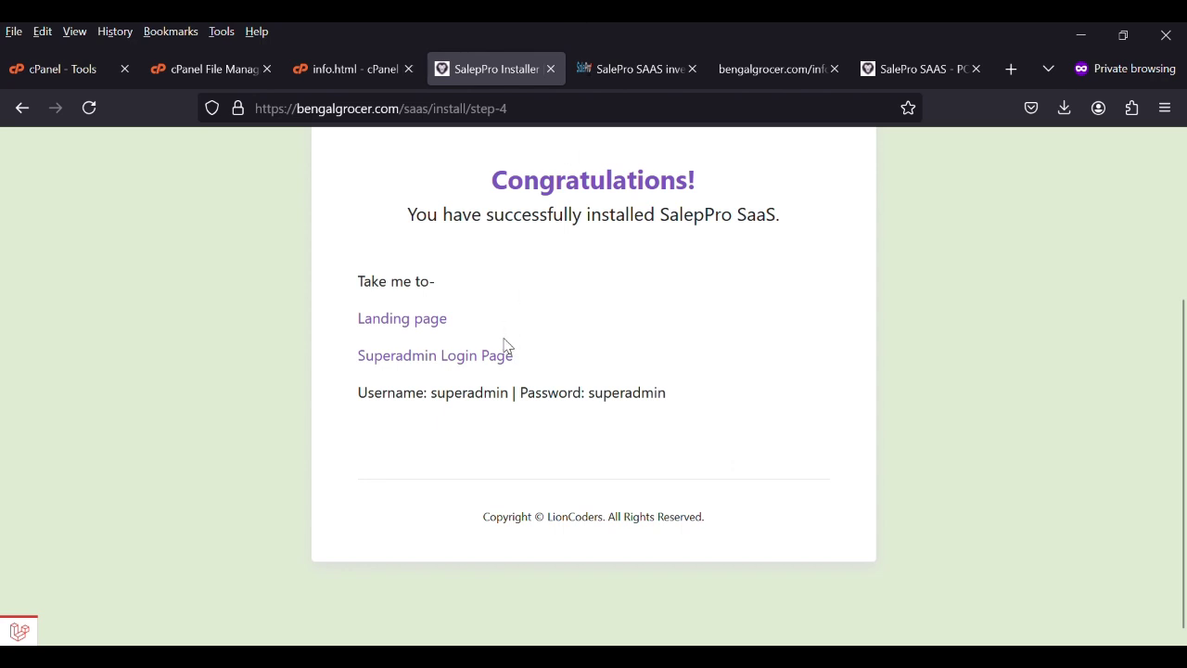
{"action": "double_click", "coordinate": [478, 408]}
{"action": "key", "text": "ctrl+c"}
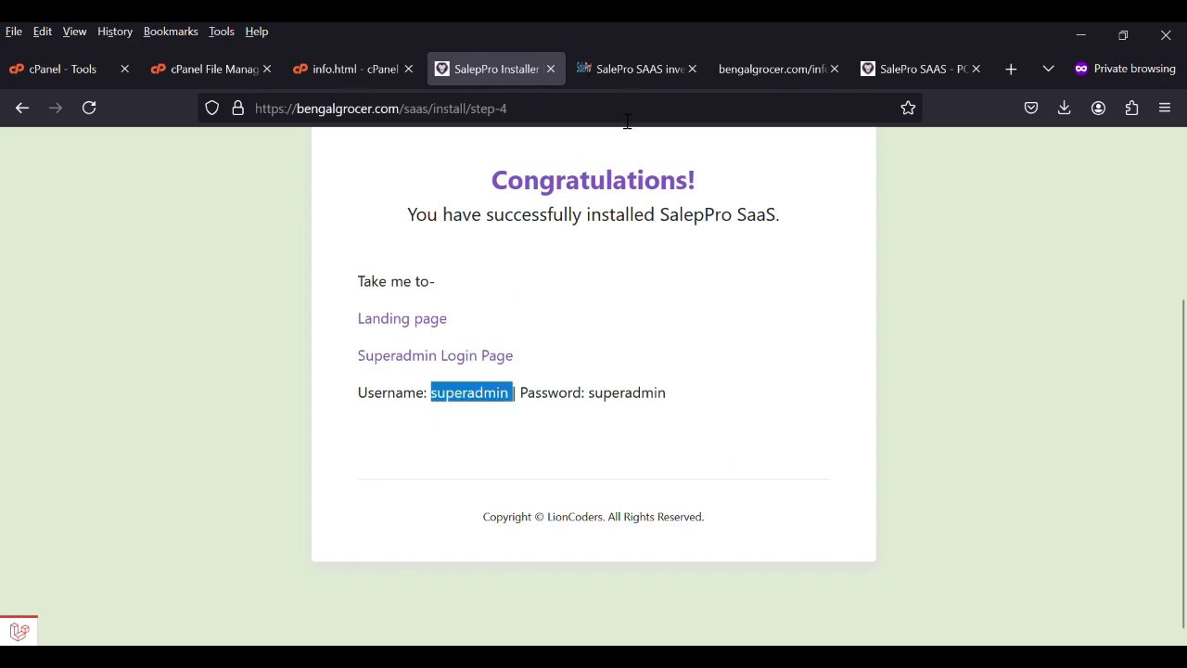
{"action": "left_click", "coordinate": [625, 76]}
{"action": "left_click", "coordinate": [556, 340]}
{"action": "key", "text": "ctrl+v"}
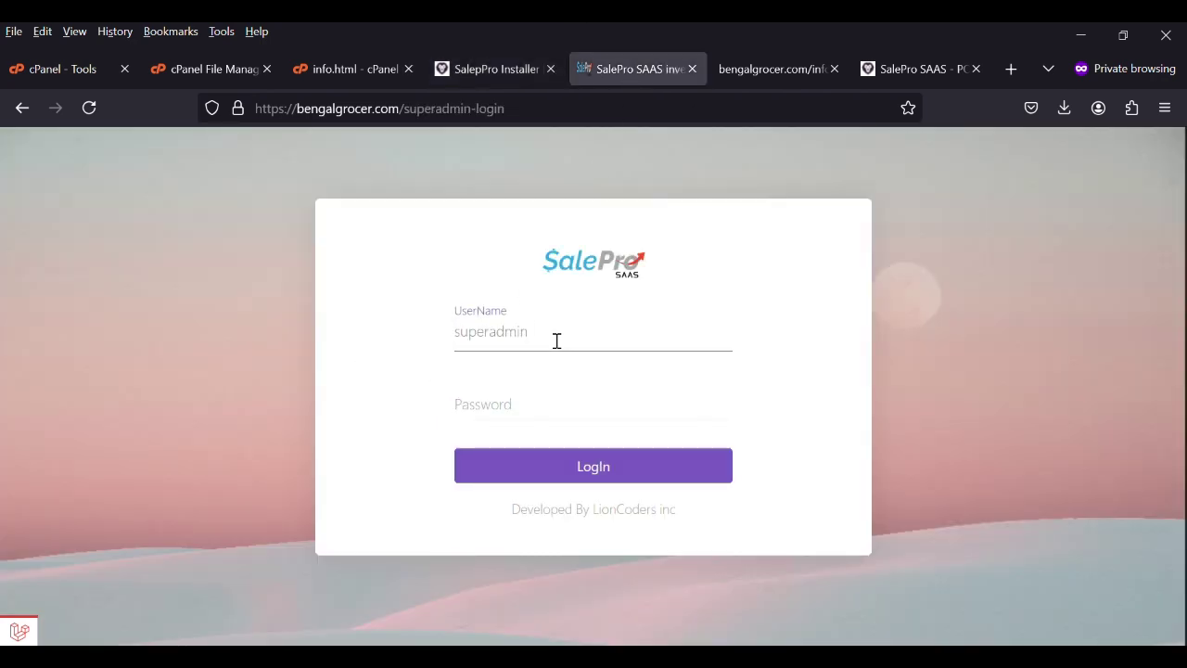
{"action": "left_click", "coordinate": [532, 418]}
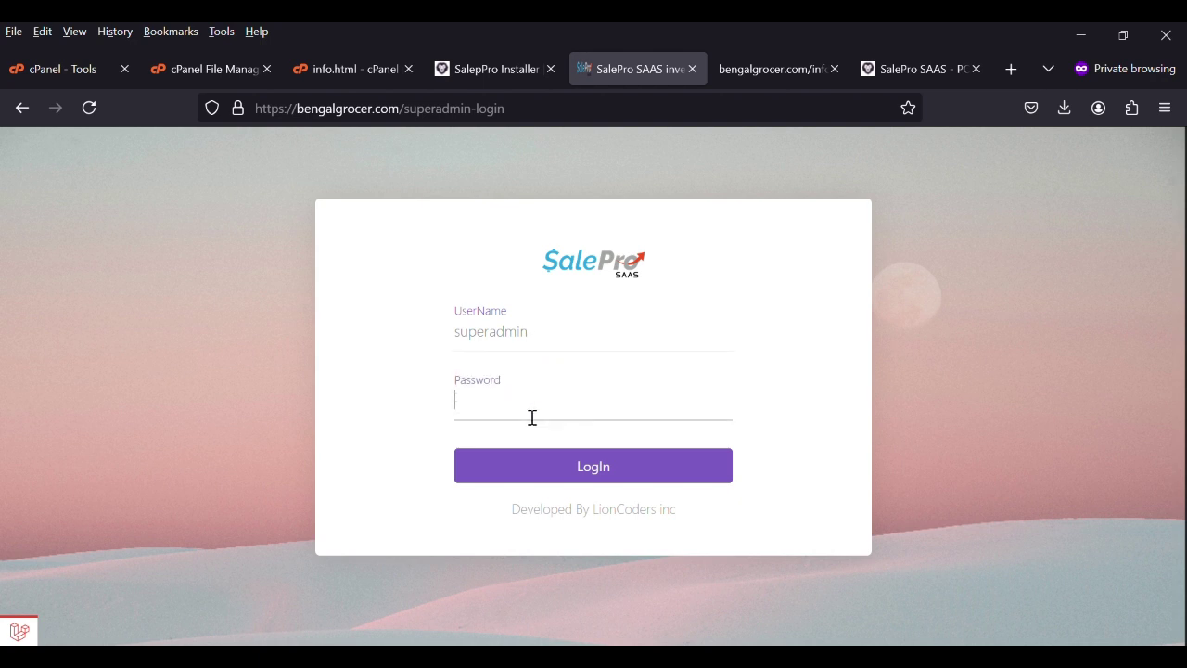